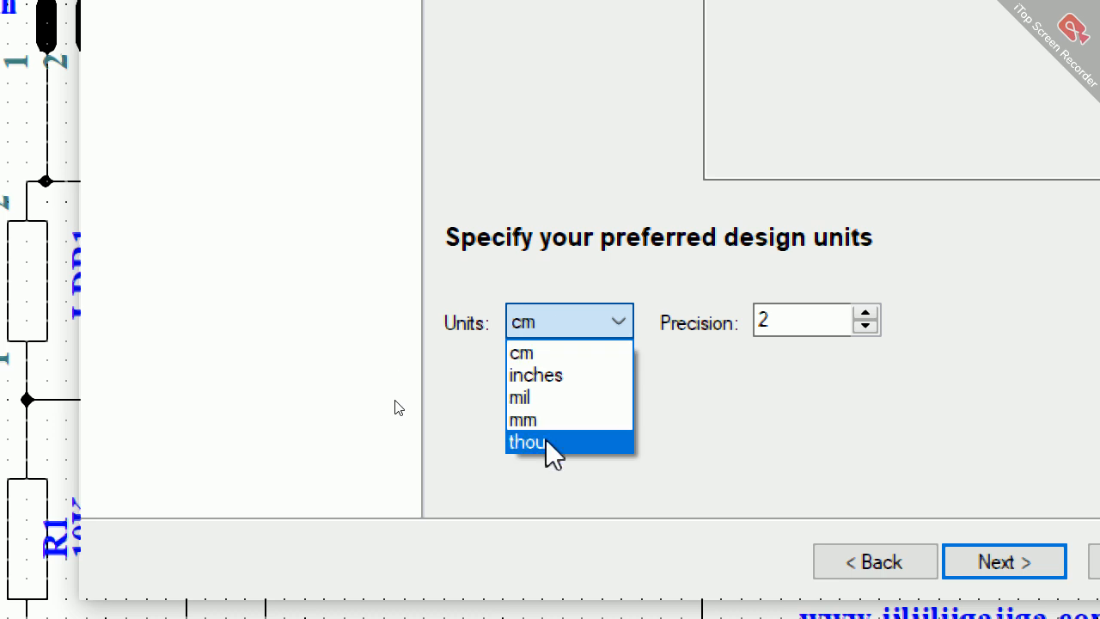
Step: Try thou and mil as design units, settle on cm with precision 2, and continue to the layer settings
{"action": "left_click", "coordinate": [552, 442]}
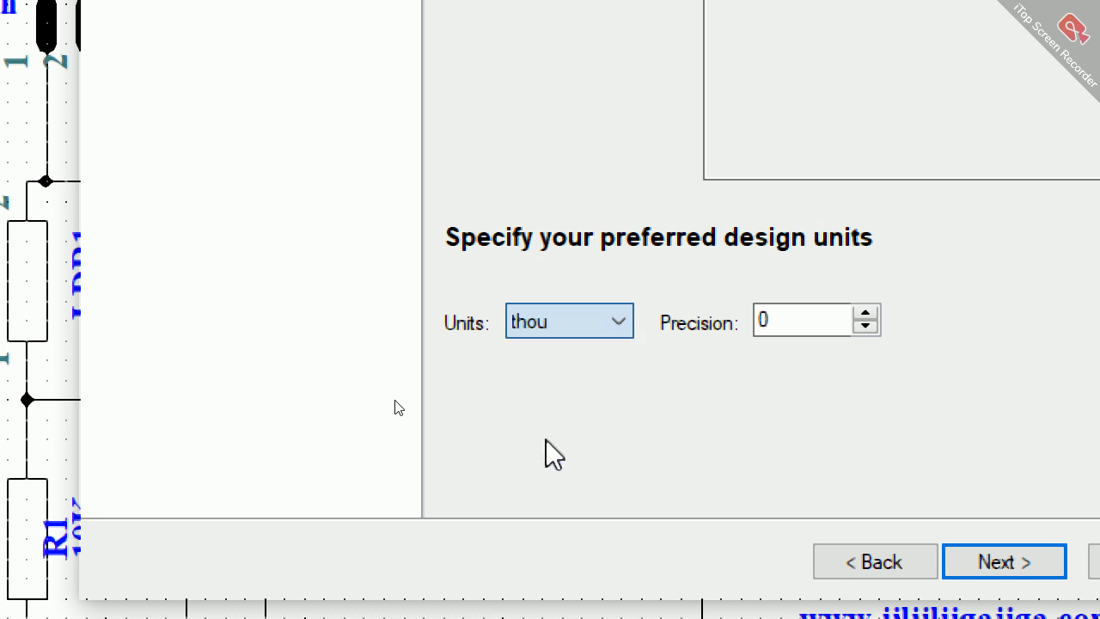
{"action": "left_click", "coordinate": [550, 331]}
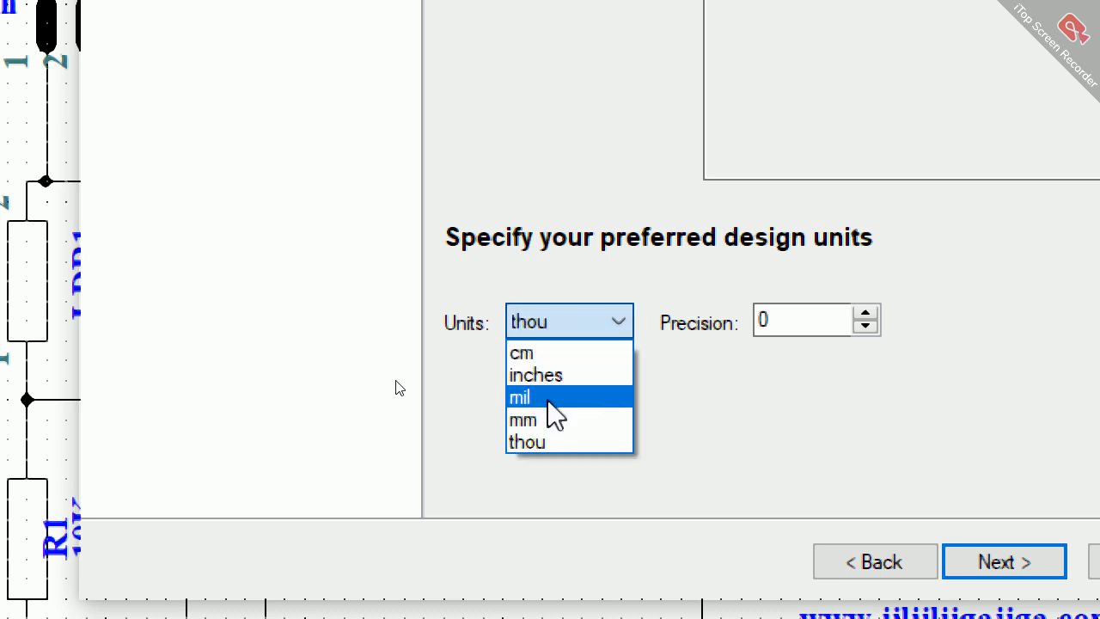
{"action": "left_click", "coordinate": [547, 400]}
{"action": "left_click", "coordinate": [552, 335]}
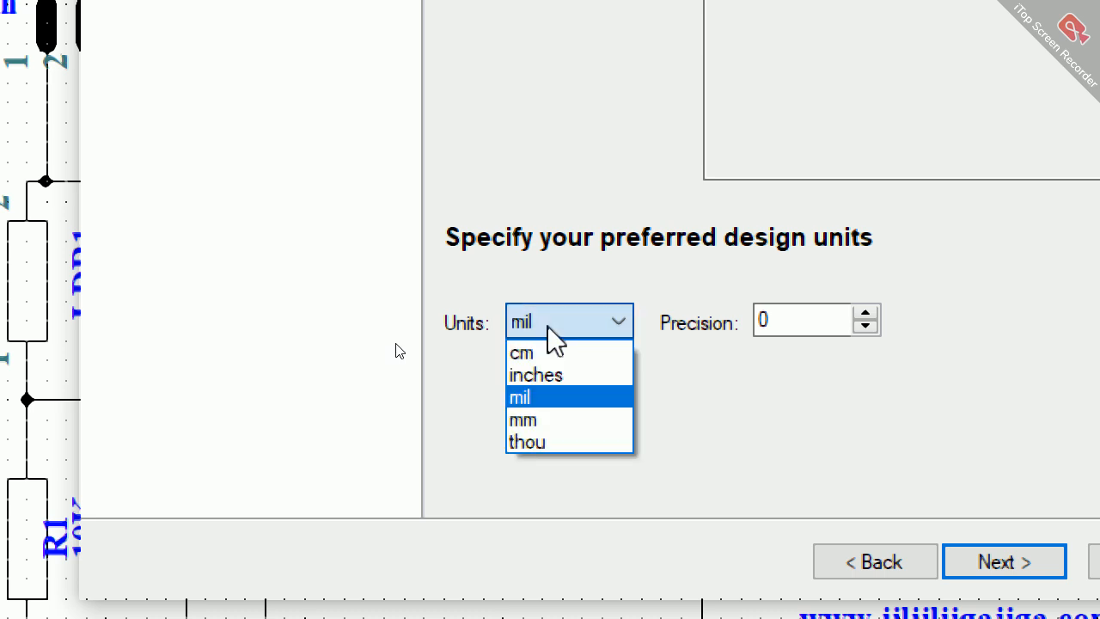
{"action": "left_click", "coordinate": [548, 445]}
{"action": "left_click", "coordinate": [546, 333]}
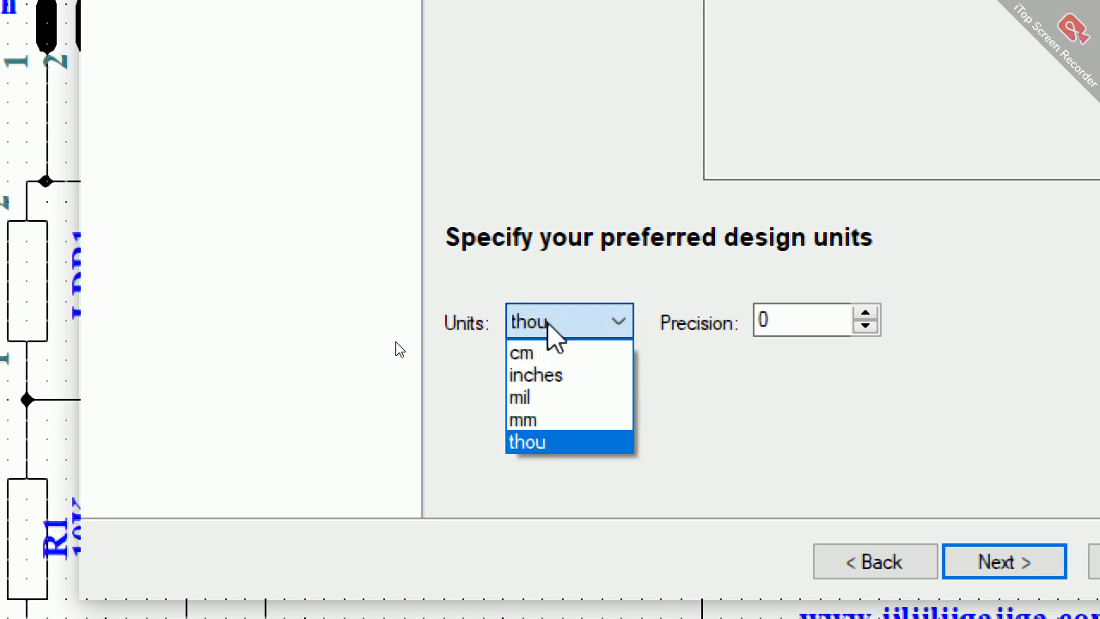
{"action": "left_click", "coordinate": [548, 354]}
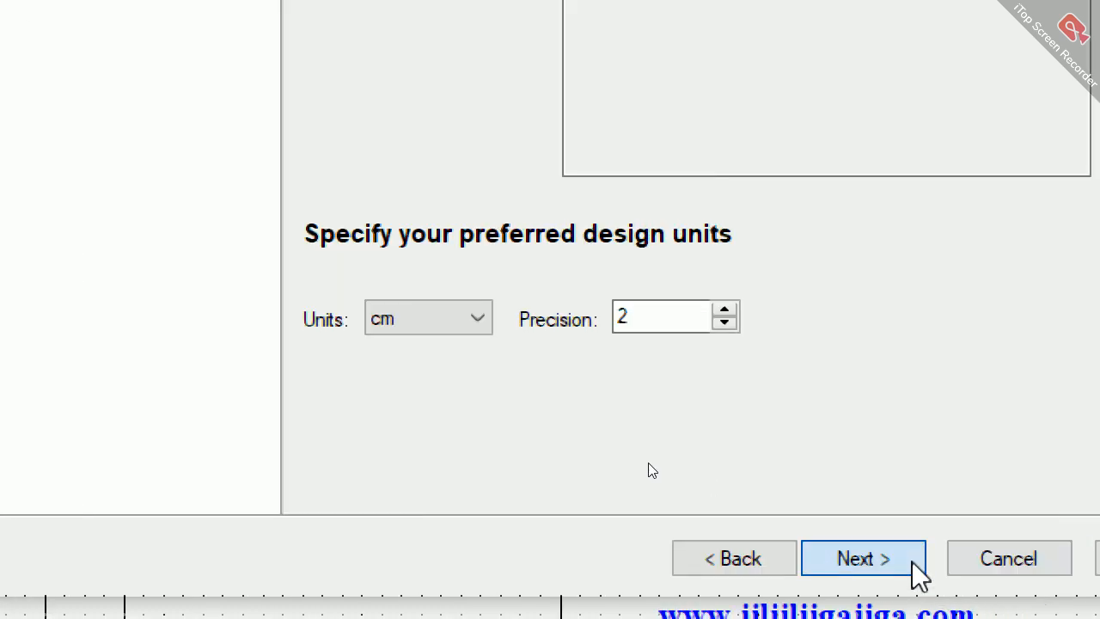
{"action": "left_click", "coordinate": [914, 565]}
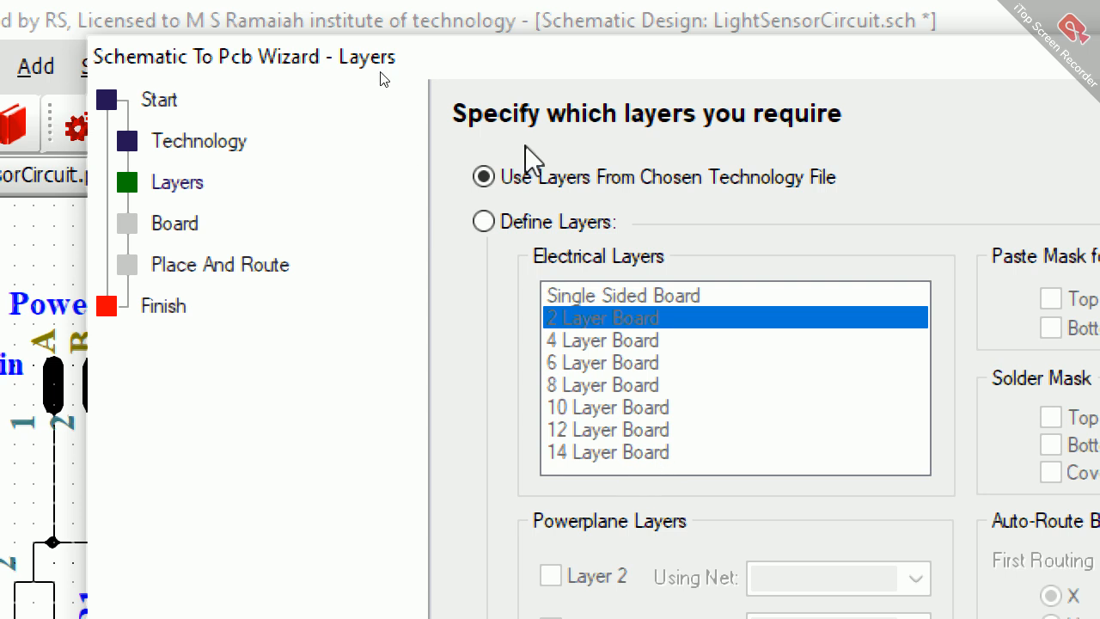
Step: Define the electrical layers as a Single Sided Board and continue to the board outline settings
{"action": "left_click", "coordinate": [520, 225]}
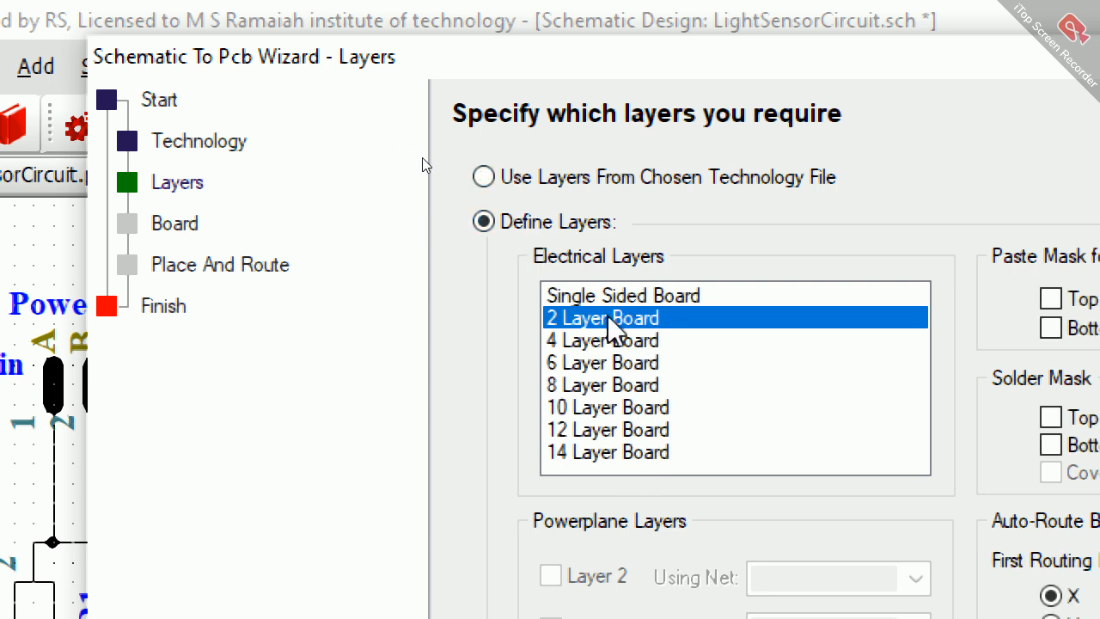
{"action": "left_click", "coordinate": [599, 297]}
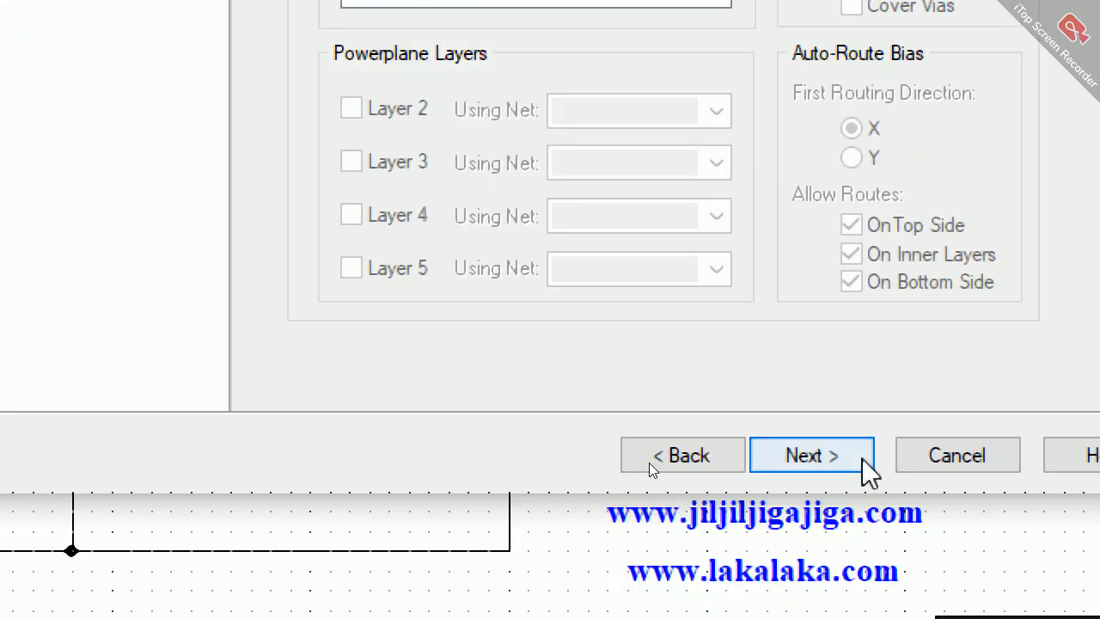
{"action": "left_click", "coordinate": [882, 612]}
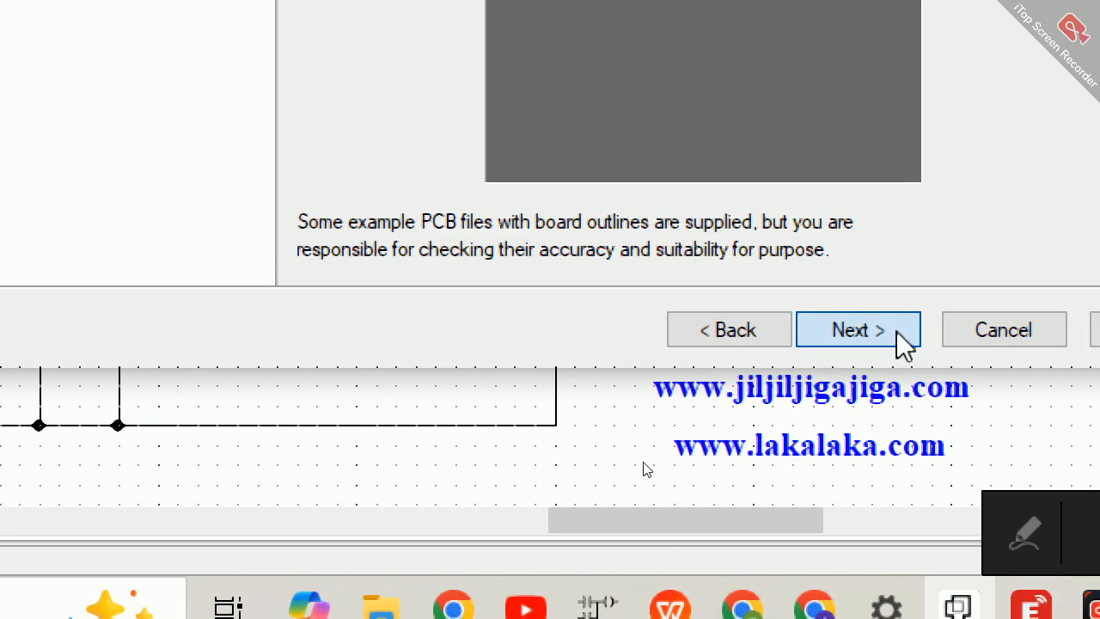
Step: Accept the 10.00 by 10.00 cm board outline and have the components automatically positioned inside the board
{"action": "left_click", "coordinate": [898, 333]}
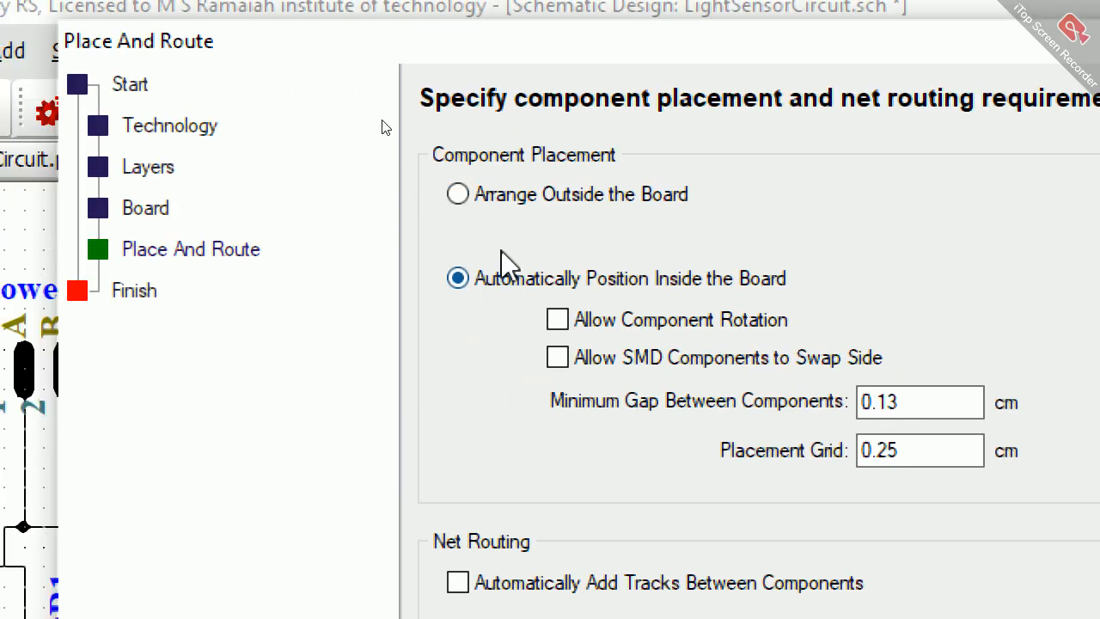
{"action": "left_click", "coordinate": [489, 196]}
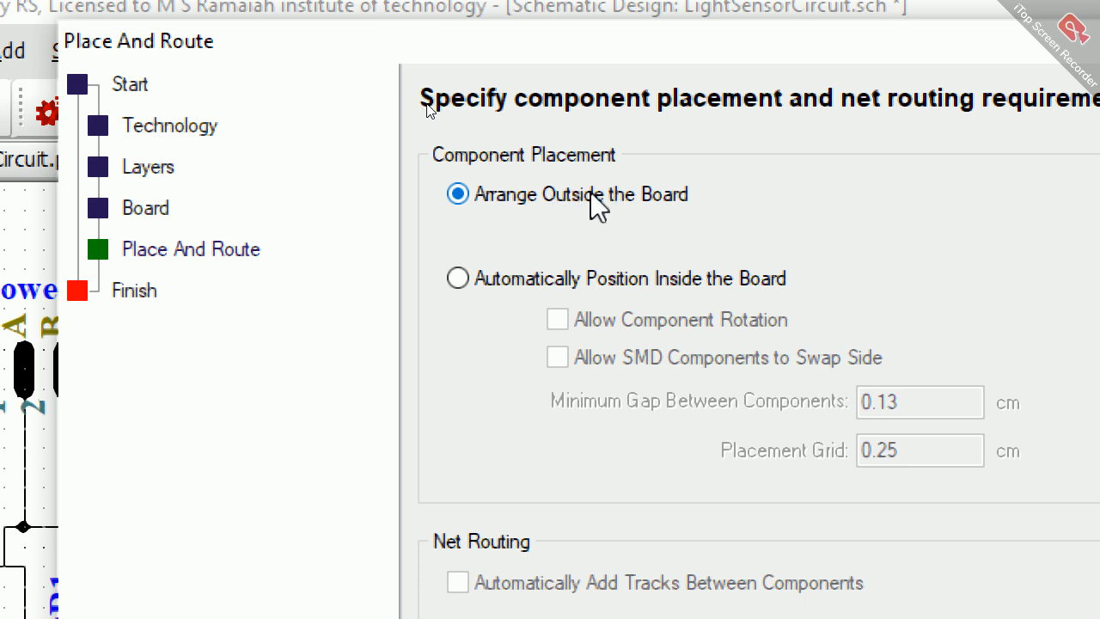
{"action": "left_click", "coordinate": [512, 281]}
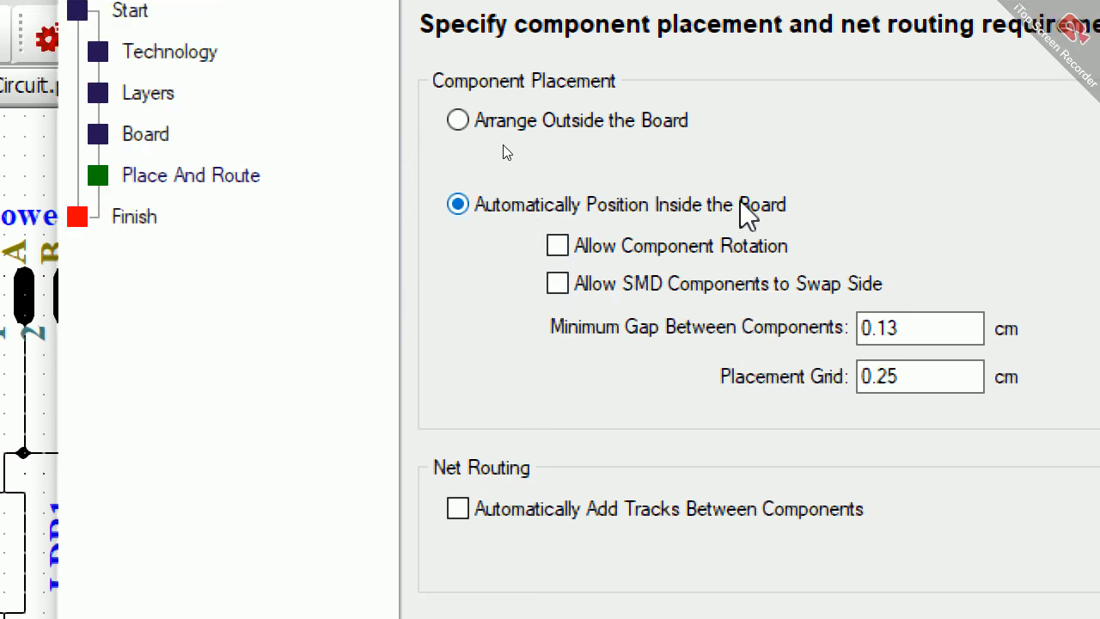
{"action": "left_click", "coordinate": [1019, 486]}
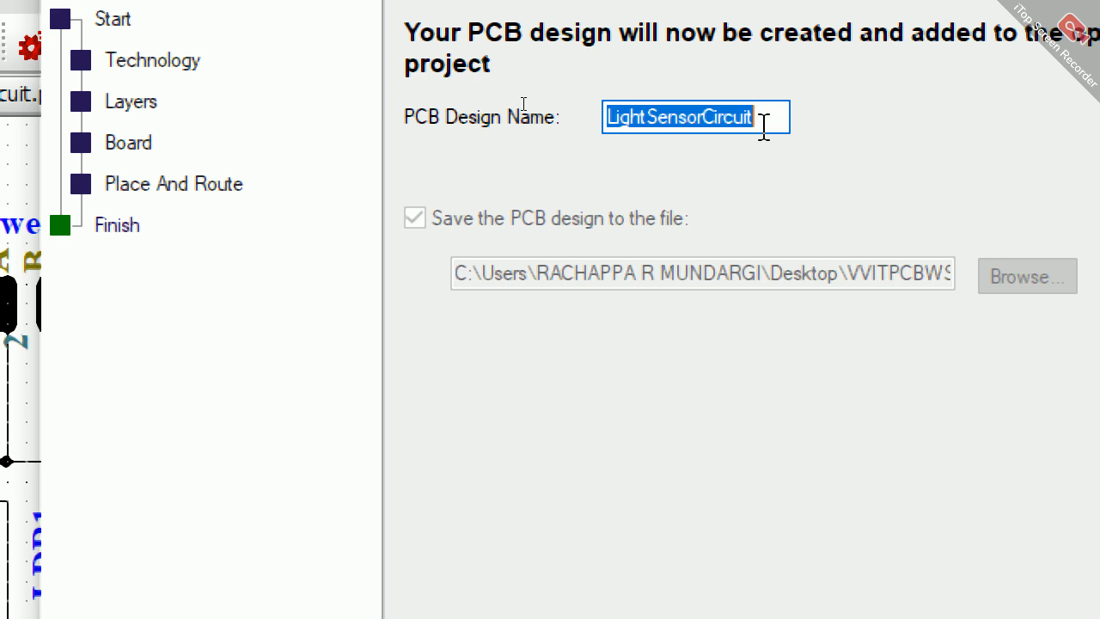
Step: Keep LightSensorCircuit as the PCB design name and finish the wizard to create the PCB
{"action": "left_click", "coordinate": [763, 125]}
{"action": "left_click_drag", "start_coordinate": [763, 125], "coordinate": [619, 111]}
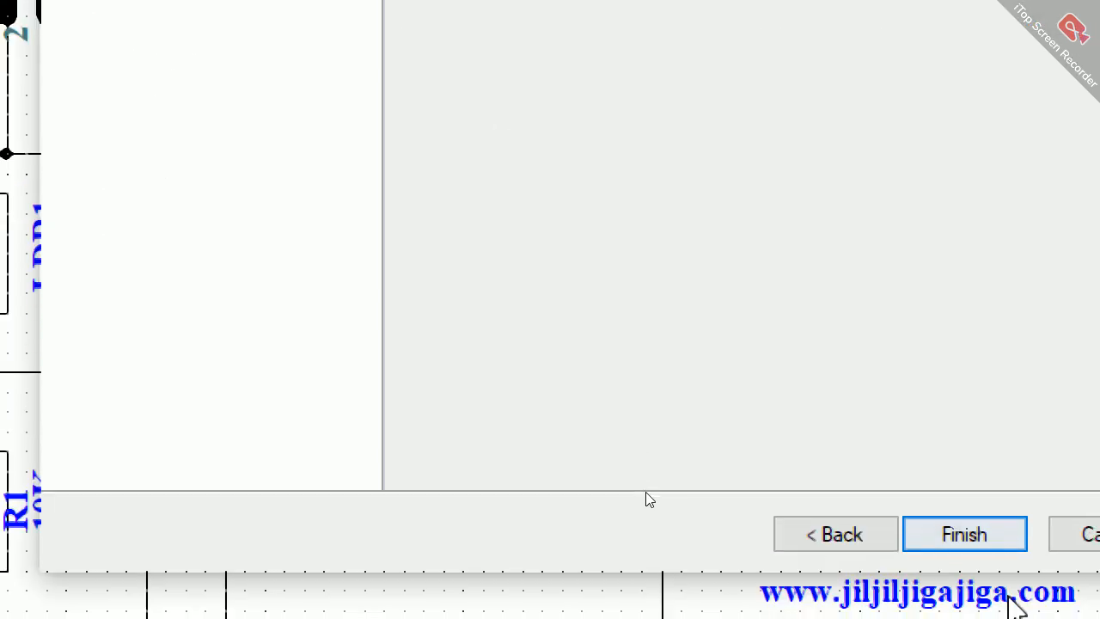
{"action": "left_click", "coordinate": [971, 540]}
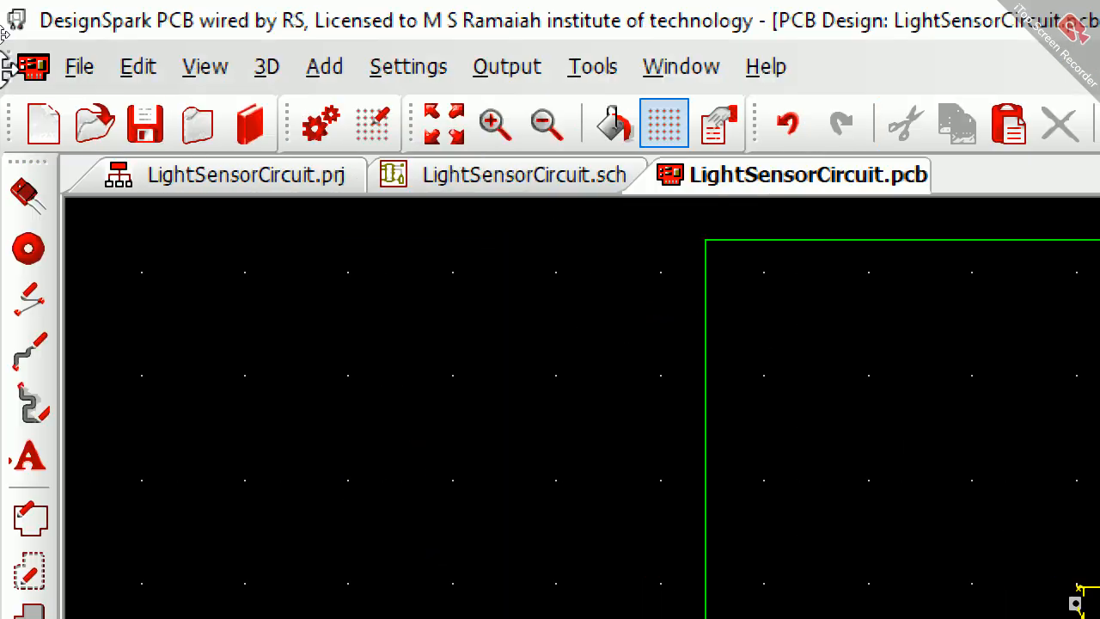
Step: Open the 3D view of the board and examine the placed components from several angles
{"action": "left_click", "coordinate": [266, 67]}
{"action": "left_click", "coordinate": [312, 143]}
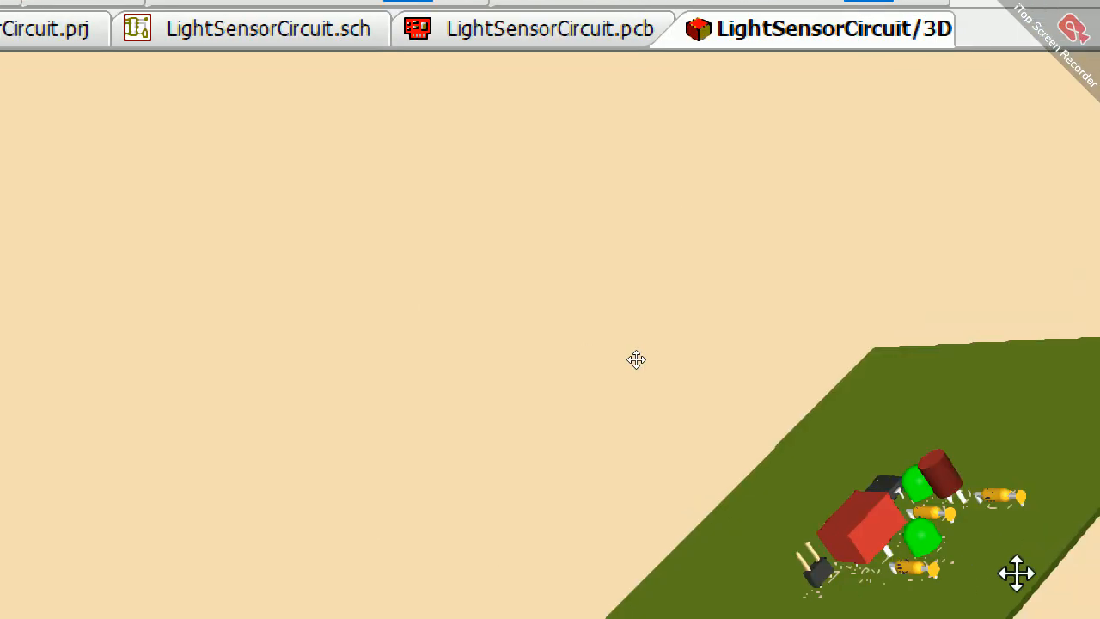
{"action": "left_click_drag", "start_coordinate": [887, 459], "coordinate": [1021, 581]}
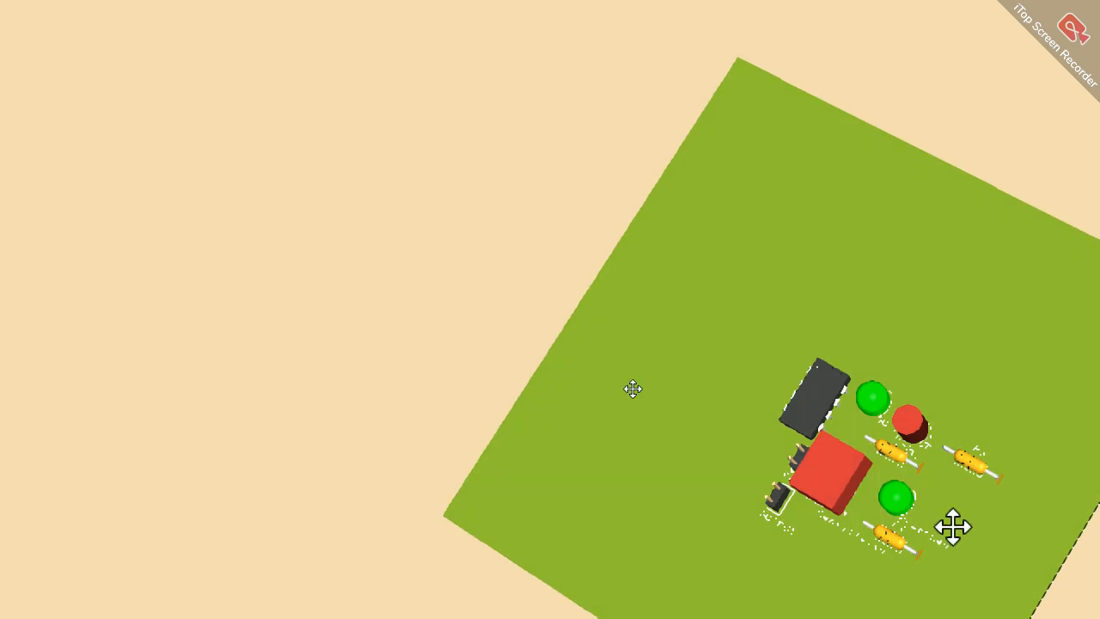
{"action": "scroll", "coordinate": [953, 527], "scroll_direction": "up", "scroll_amount": 2}
{"action": "left_click_drag", "start_coordinate": [986, 527], "coordinate": [606, 386]}
{"action": "left_click_drag", "start_coordinate": [580, 340], "coordinate": [658, 240]}
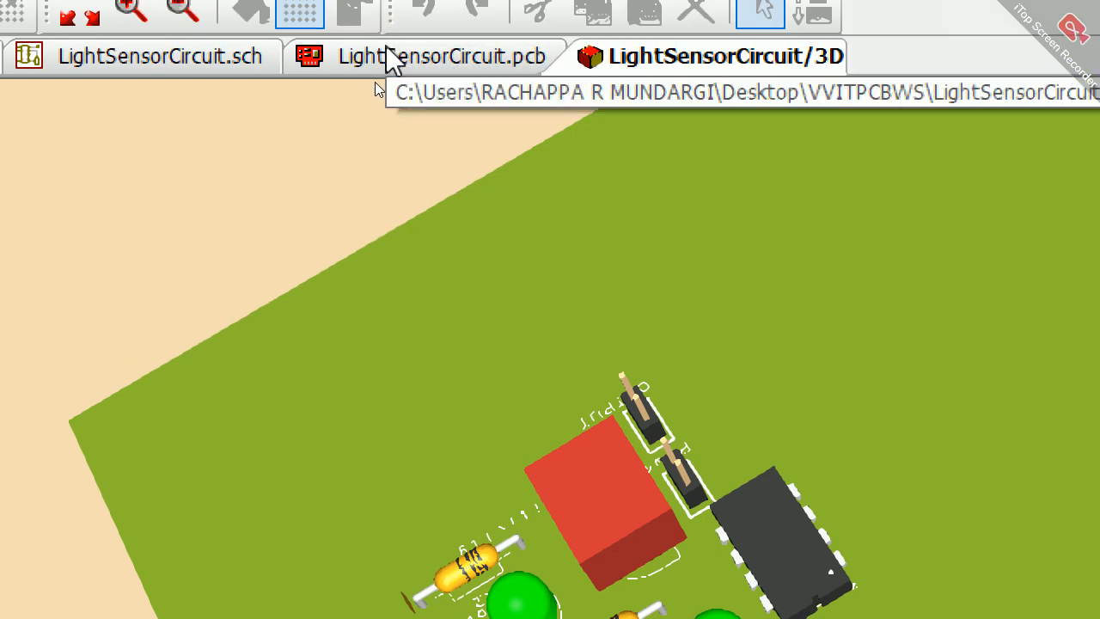
Step: Return to the LightSensorCircuit.pcb layout and place the OUTPUT connector horizontally just above U1
{"action": "left_click", "coordinate": [386, 52]}
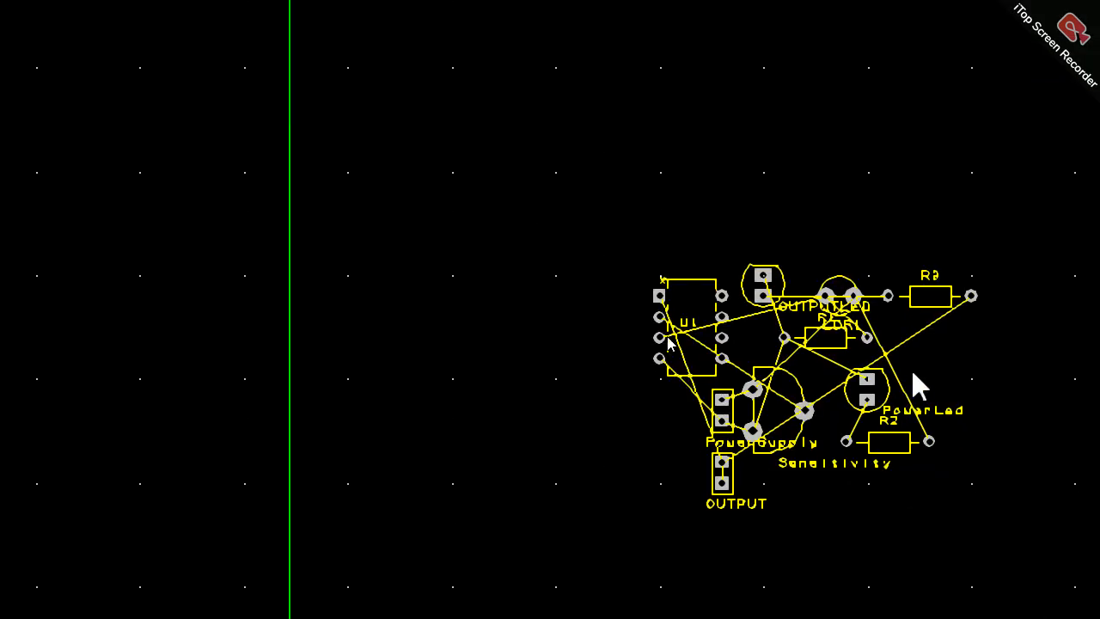
{"action": "scroll", "coordinate": [699, 345], "scroll_direction": "up", "scroll_amount": 2}
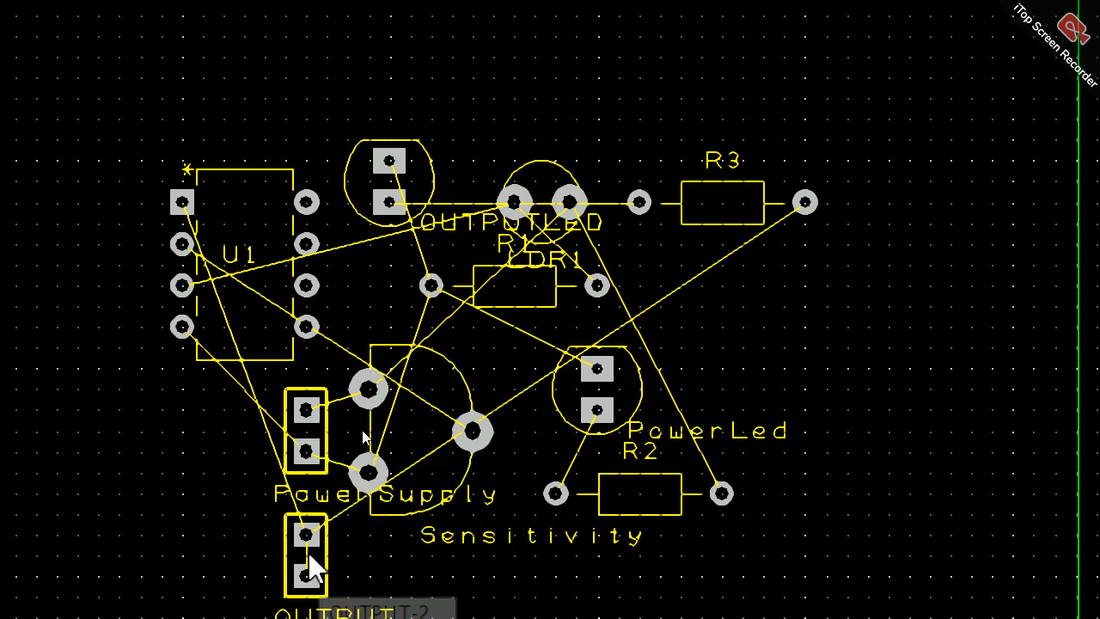
{"action": "scroll", "coordinate": [699, 356], "scroll_direction": "up", "scroll_amount": 2}
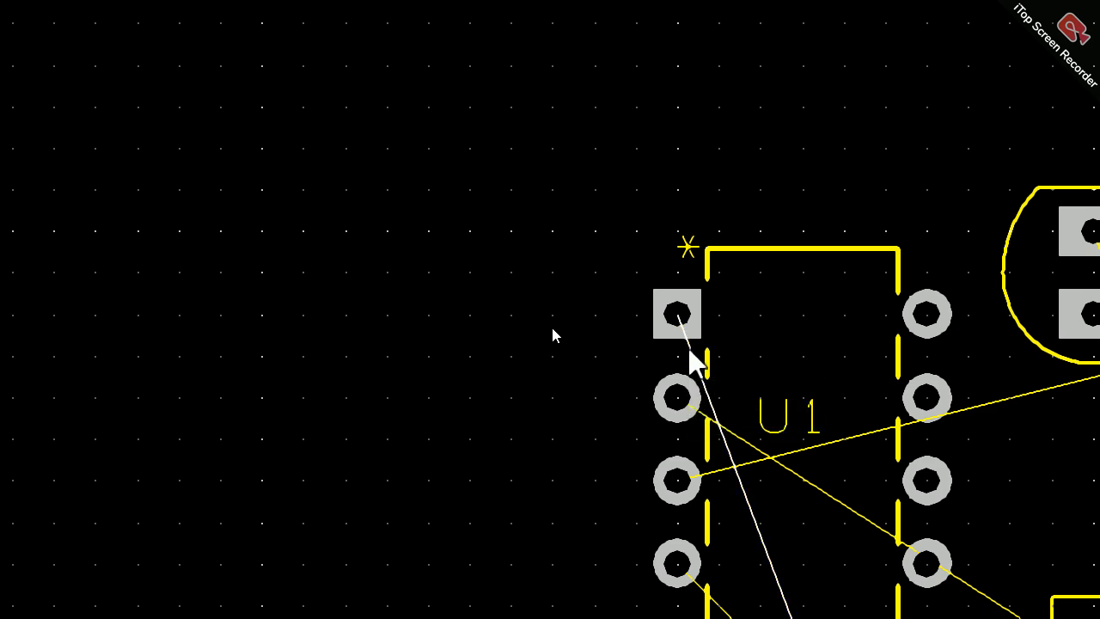
{"action": "scroll", "coordinate": [702, 344], "scroll_direction": "down", "scroll_amount": 1}
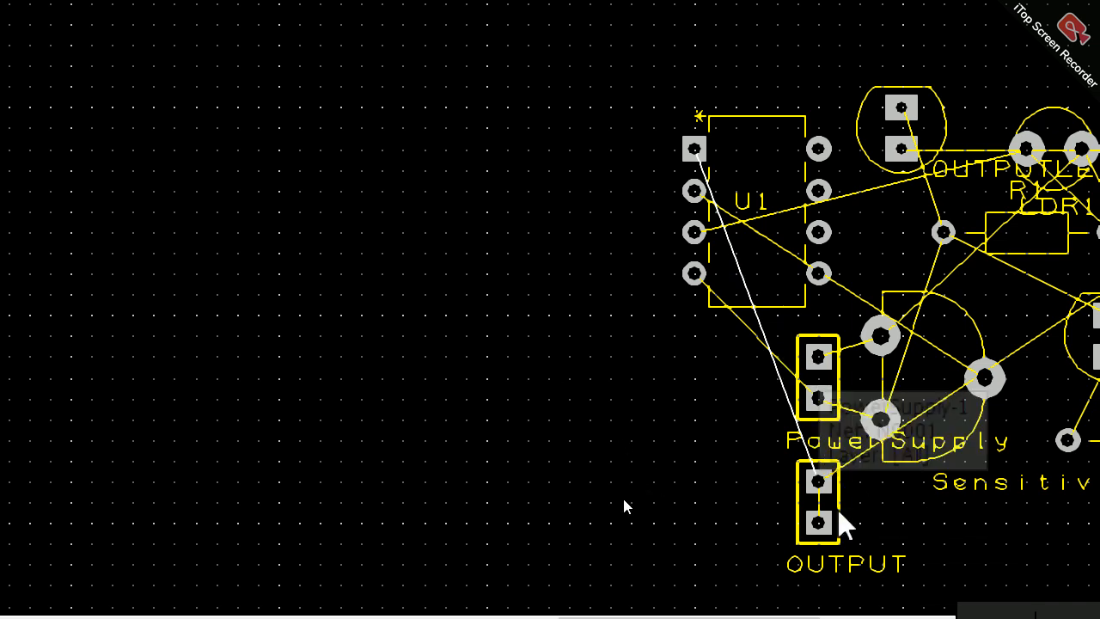
{"action": "left_click_drag", "start_coordinate": [830, 517], "coordinate": [617, 170]}
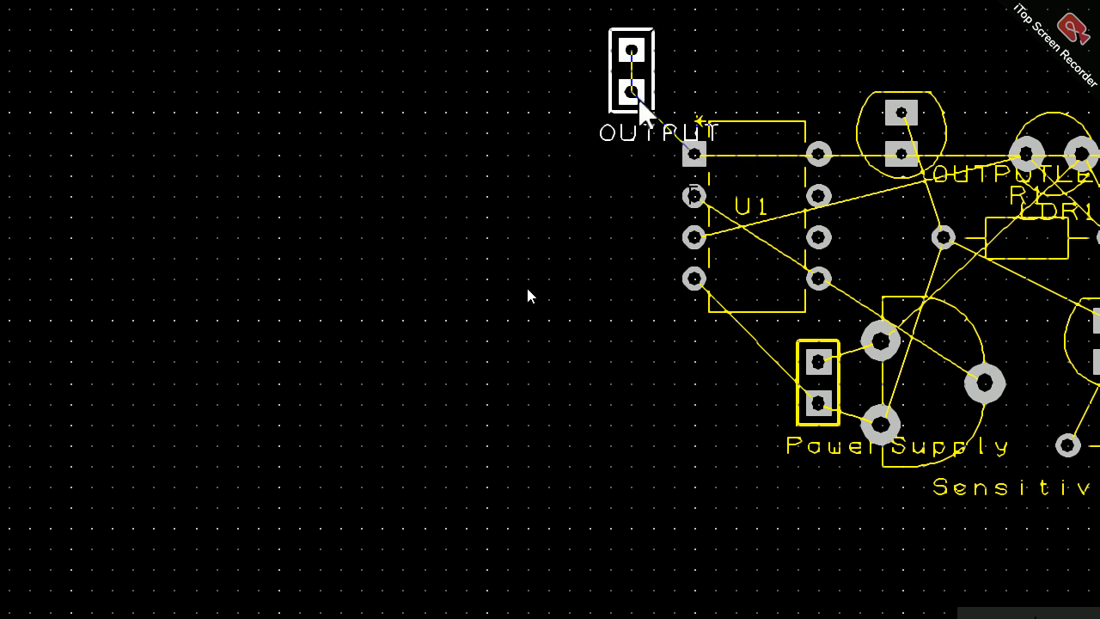
{"action": "key", "text": "r"}
{"action": "left_click", "coordinate": [735, 140]}
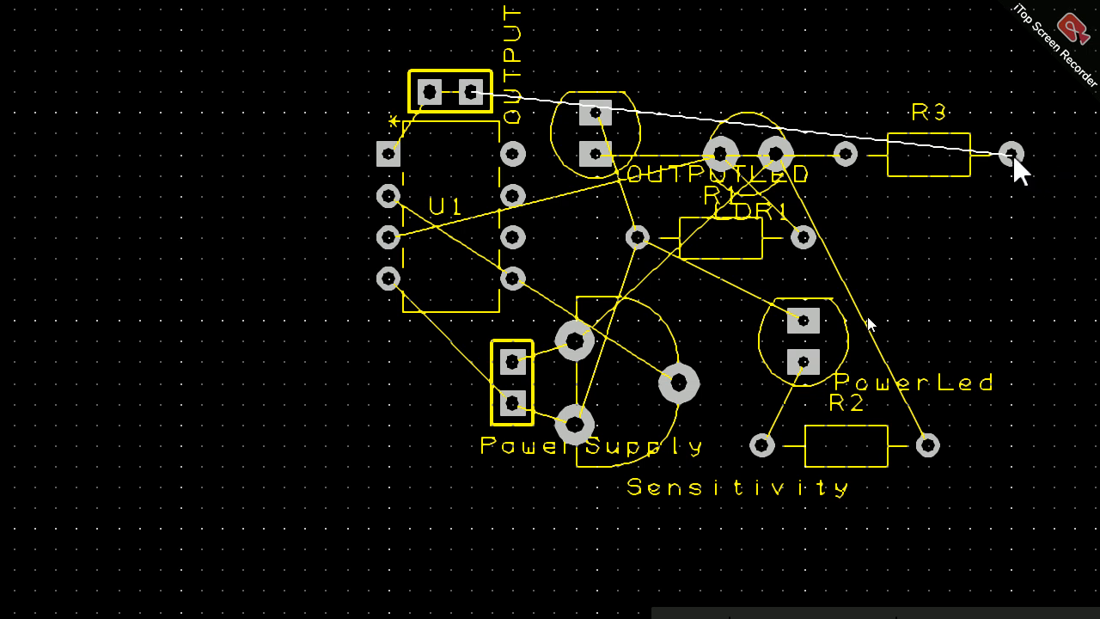
Step: Rotate resistor R3 to vertical and place it directly left of U1
{"action": "left_click_drag", "start_coordinate": [1012, 154], "coordinate": [358, 148]}
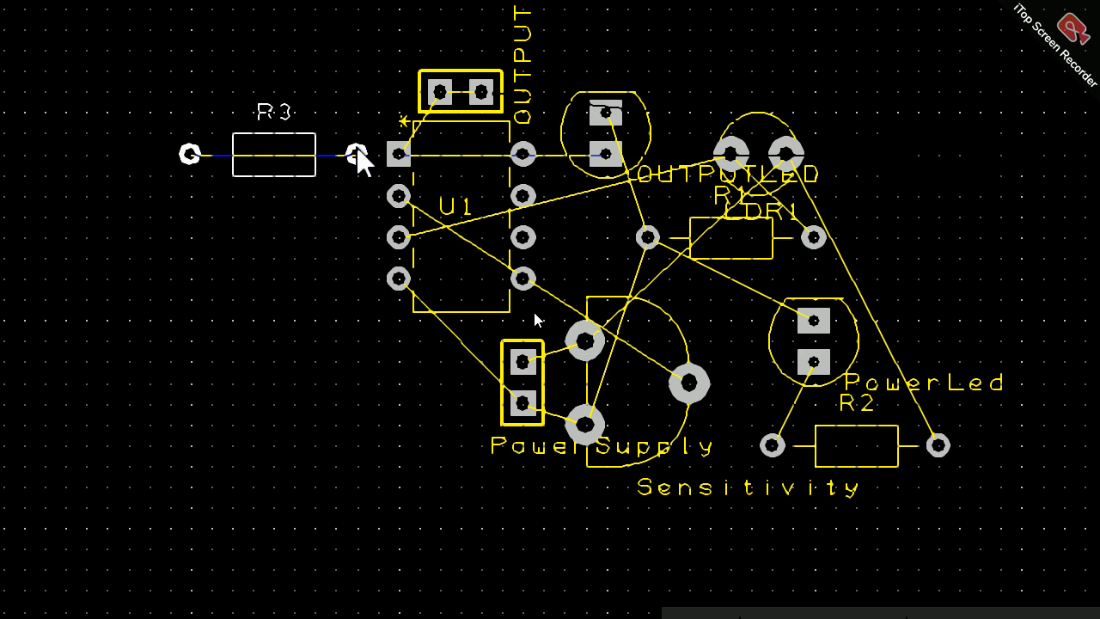
{"action": "key", "text": "r"}
{"action": "left_click", "coordinate": [356, 145]}
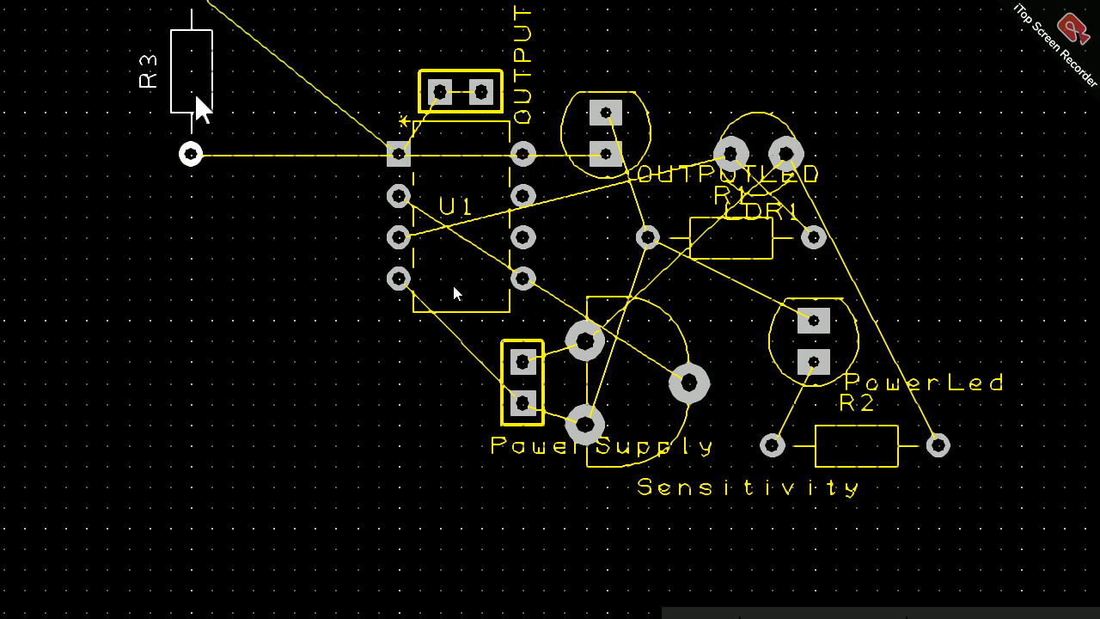
{"action": "left_click_drag", "start_coordinate": [196, 97], "coordinate": [348, 226]}
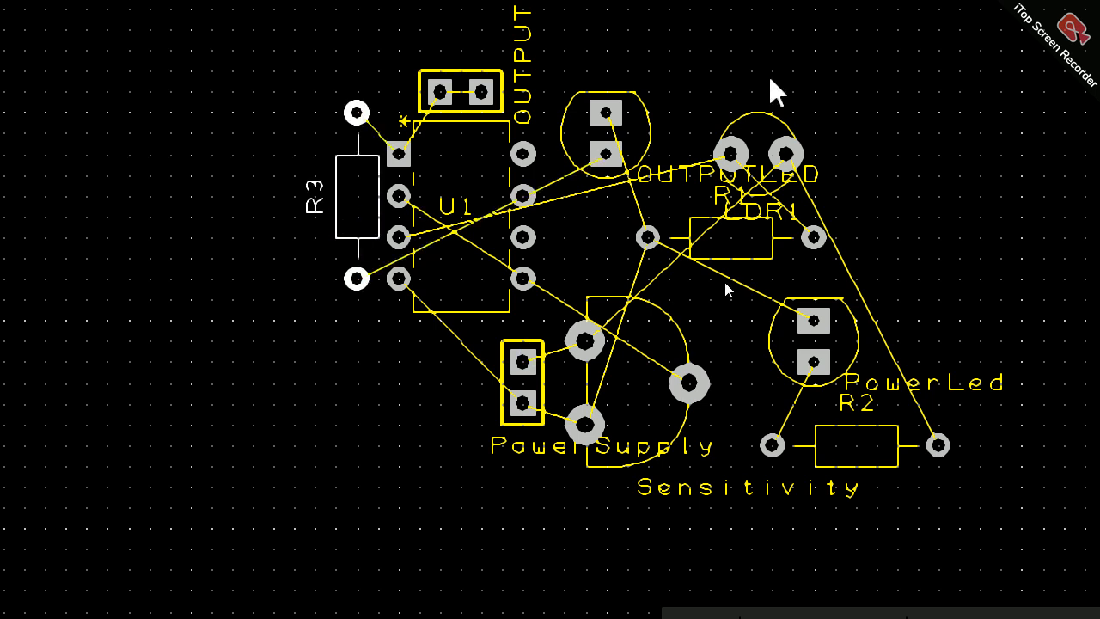
Step: Rotate OUTPUTLED so its pads lie side by side and place it below R3 and U1's lowest left pin
{"action": "left_click_drag", "start_coordinate": [615, 159], "coordinate": [397, 399]}
{"action": "key", "text": "r"}
{"action": "key", "text": "r"}
{"action": "key", "text": "r"}
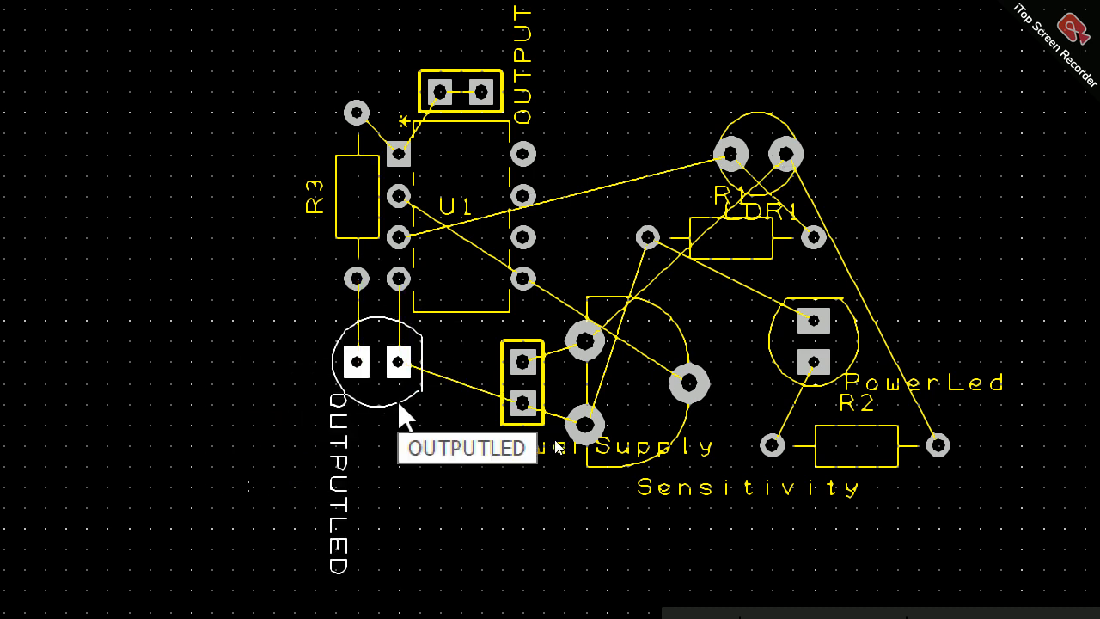
{"action": "left_click", "coordinate": [478, 248]}
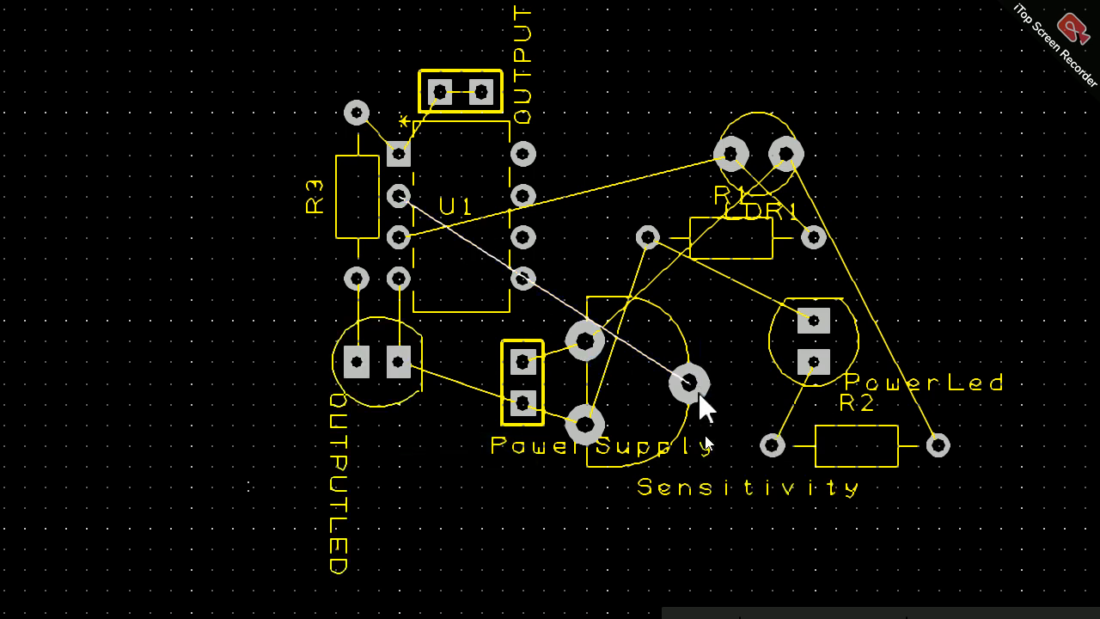
Step: Move the Sensitivity potentiometer left of R3, with its middle pad level with U1's second left pin, rejecting the spot beside LDR1
{"action": "mouse_move", "coordinate": [699, 392]}
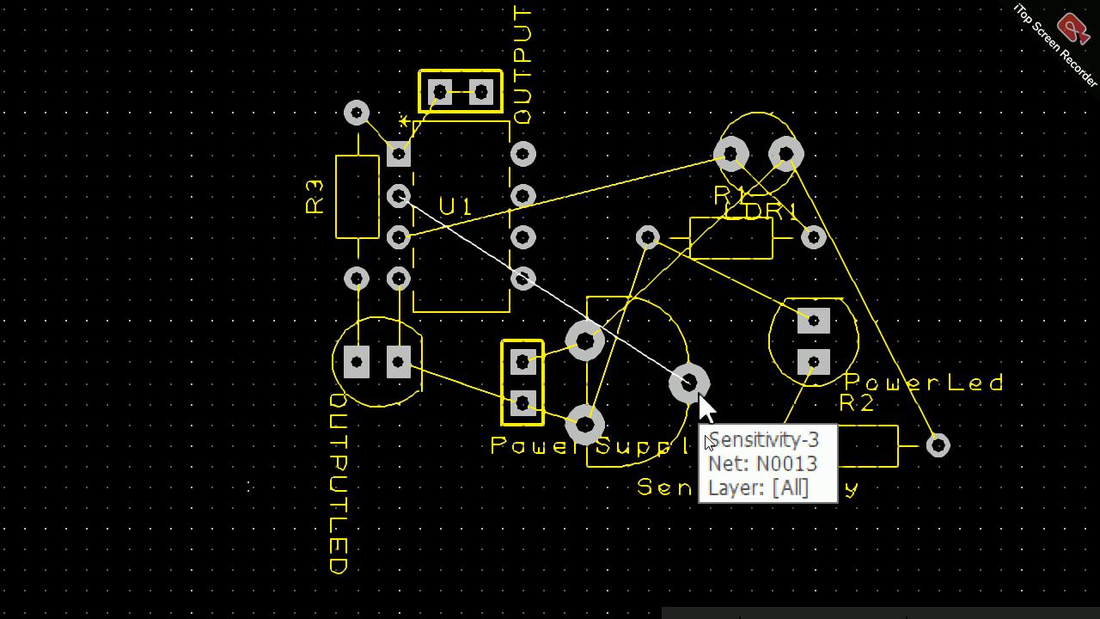
{"action": "left_click_drag", "start_coordinate": [699, 393], "coordinate": [719, 110]}
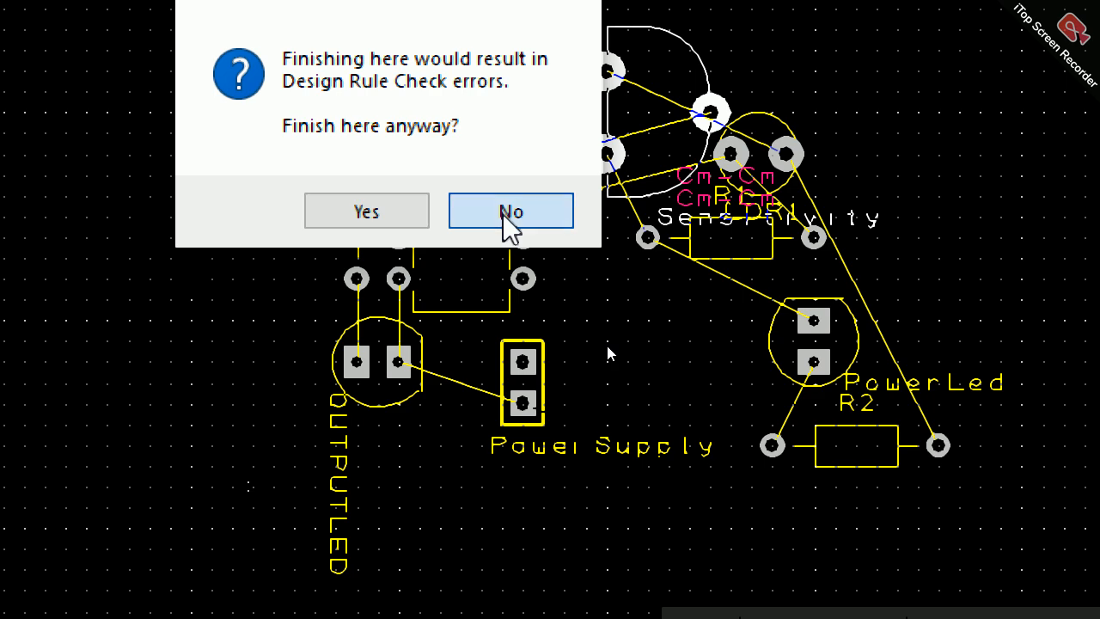
{"action": "left_click", "coordinate": [510, 220]}
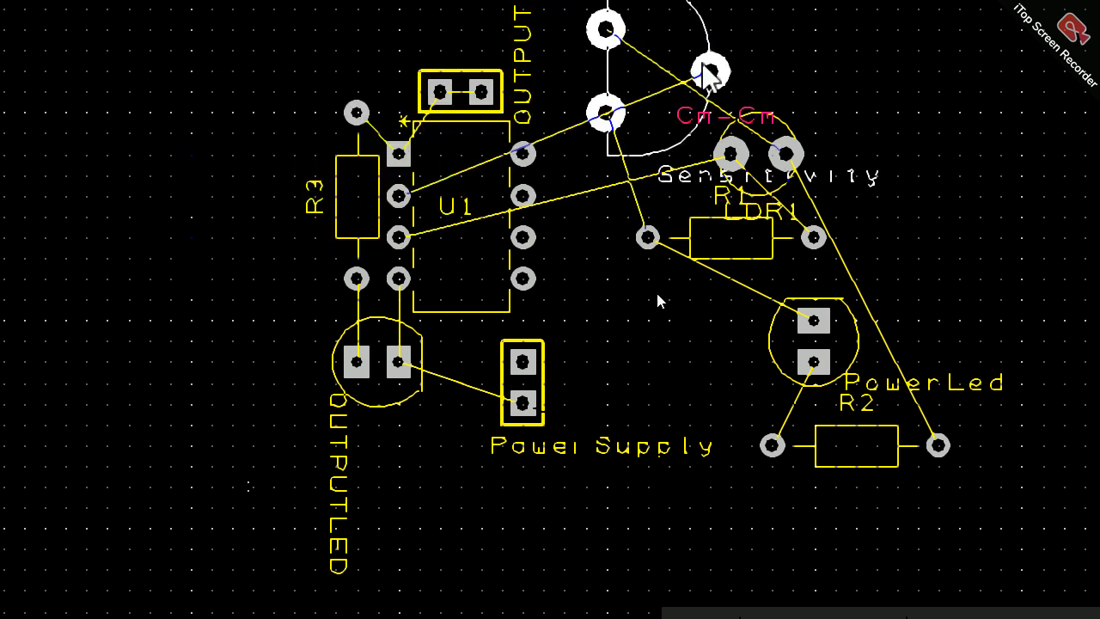
{"action": "left_click", "coordinate": [709, 74]}
{"action": "left_click", "coordinate": [488, 215]}
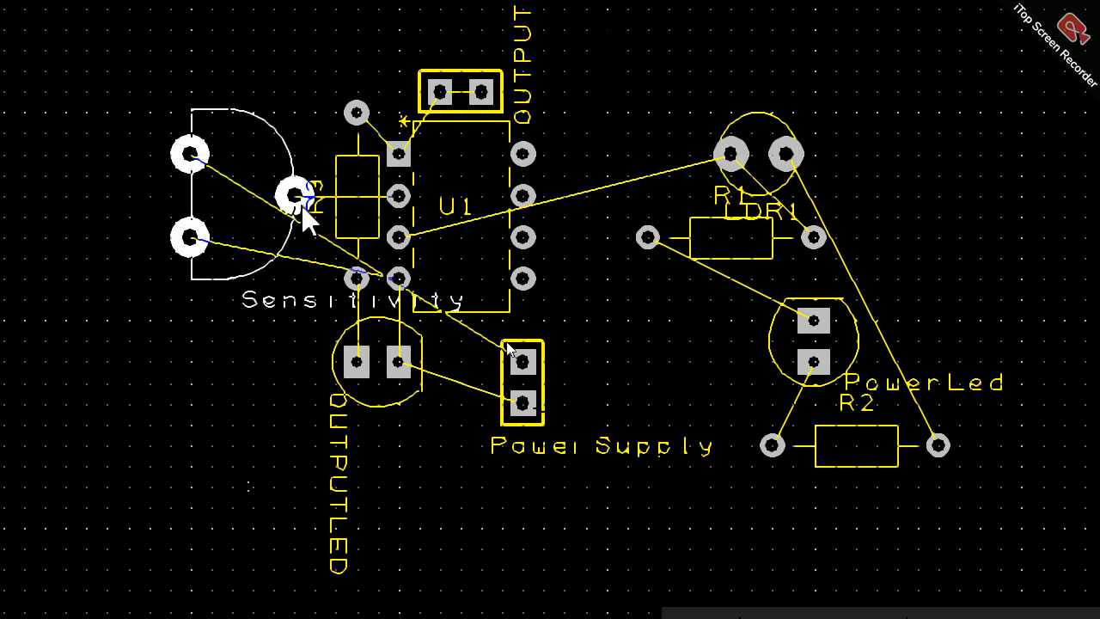
{"action": "left_click", "coordinate": [307, 213]}
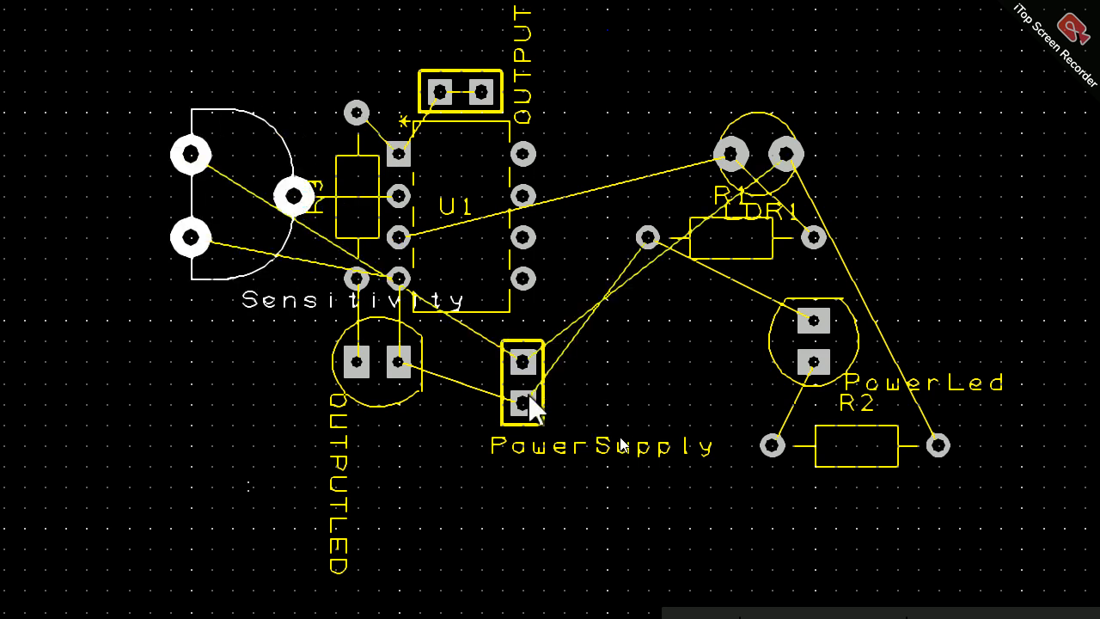
Step: Place the PowerSupply connector left of the Sensitivity potentiometer and shift its name label left, clear of the potentiometer
{"action": "left_click", "coordinate": [516, 363]}
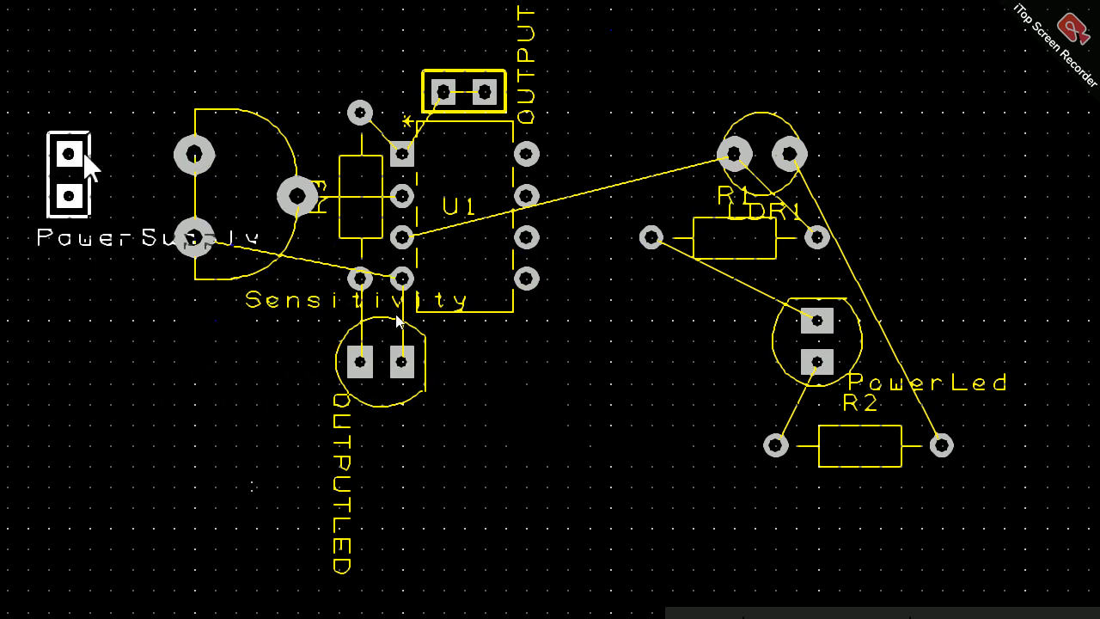
{"action": "left_click", "coordinate": [136, 182]}
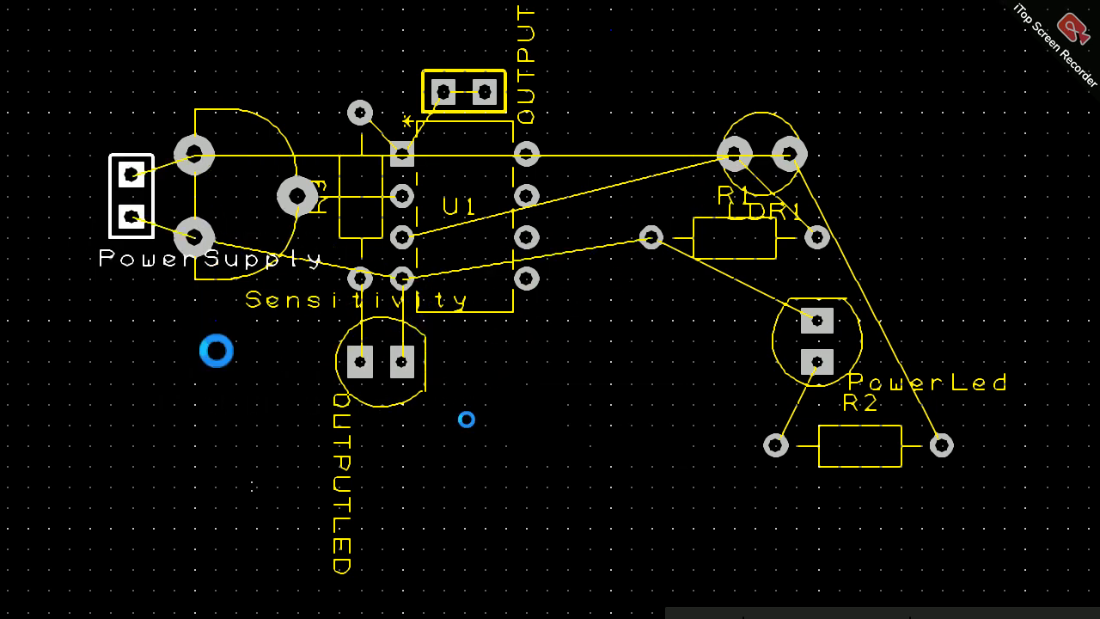
{"action": "left_click", "coordinate": [287, 263]}
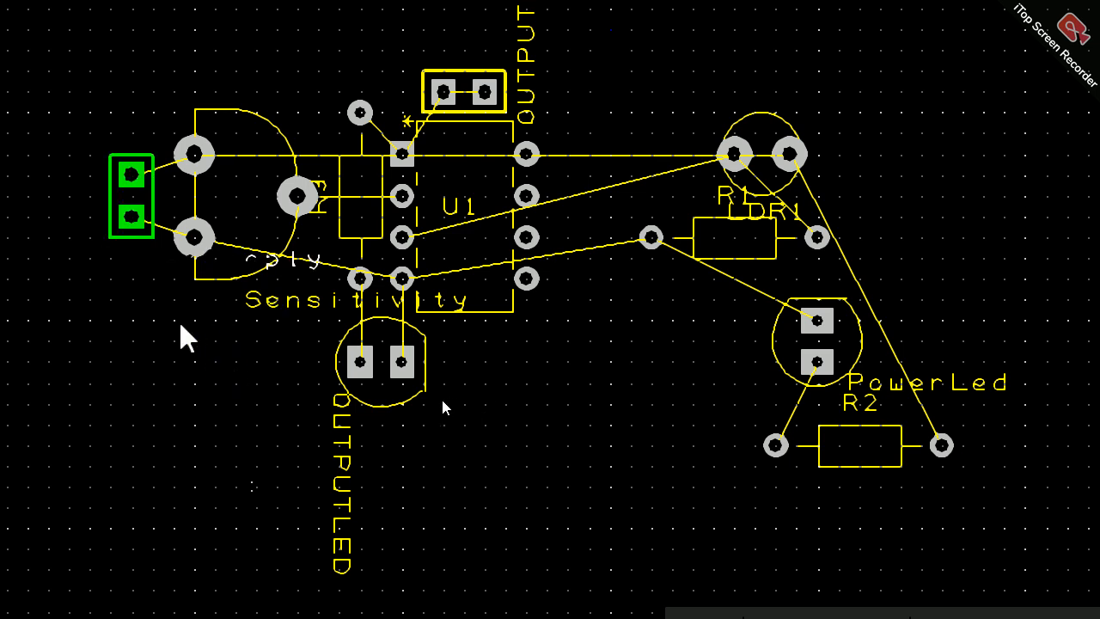
{"action": "left_click", "coordinate": [113, 281]}
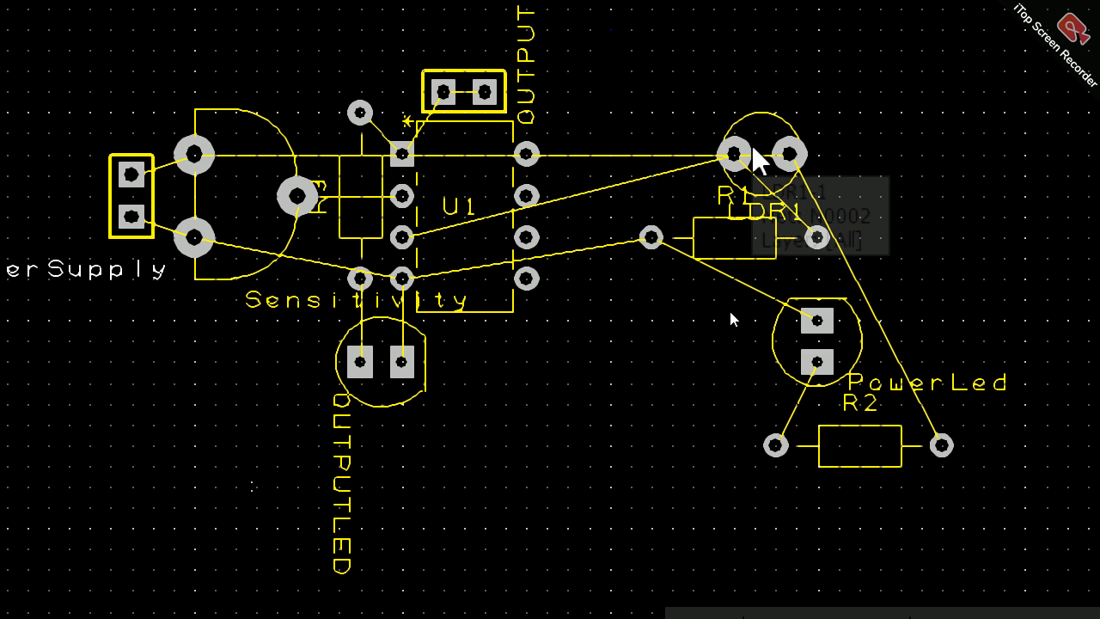
Step: Rotate LDR1 by 180° and place it below the Sensitivity potentiometer, left of OUTPUTLED
{"action": "left_click", "coordinate": [733, 155]}
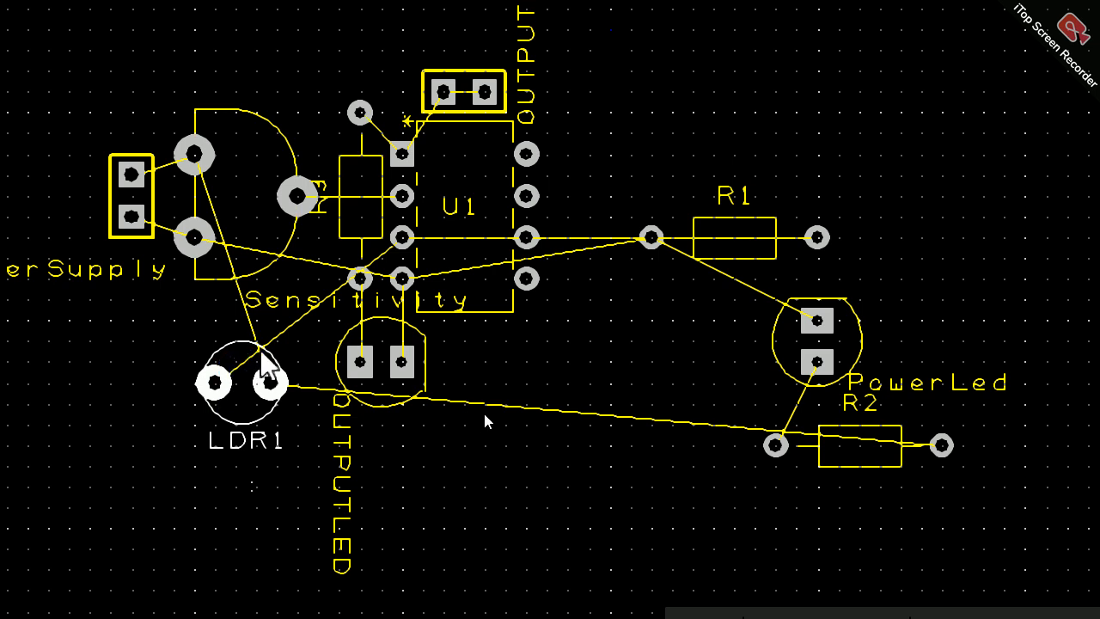
{"action": "key", "text": "r"}
{"action": "key", "text": "r"}
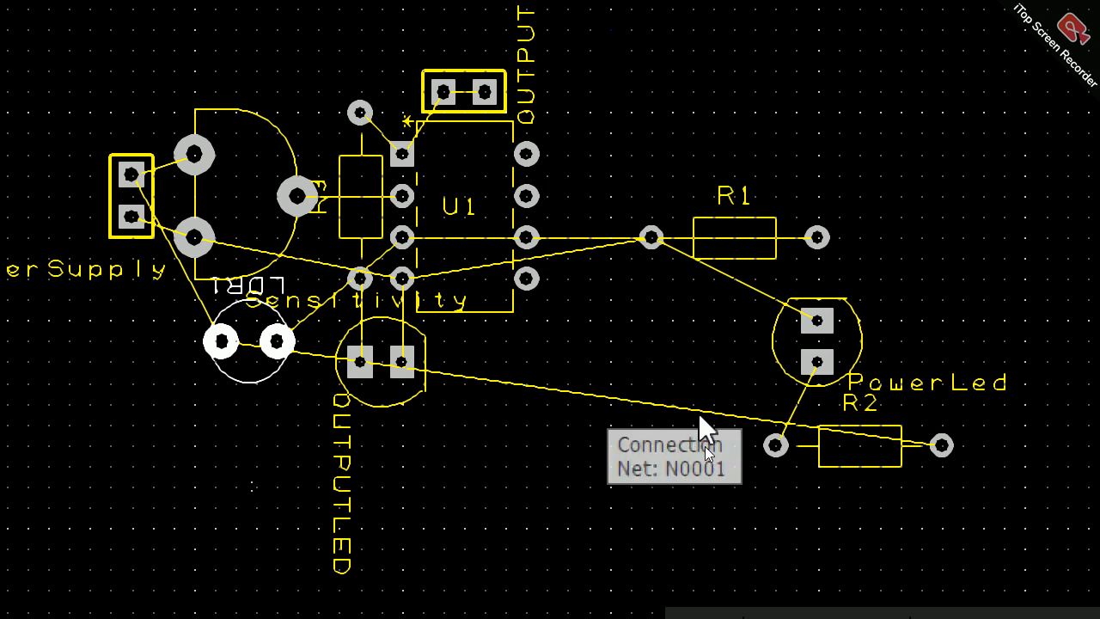
{"action": "left_click", "coordinate": [315, 347]}
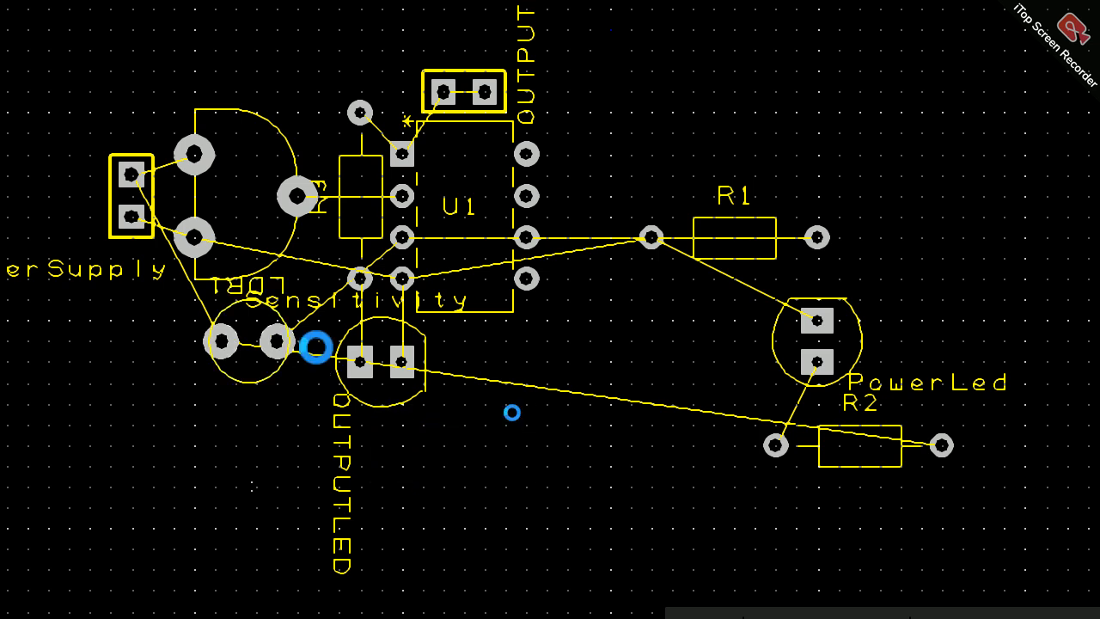
Step: Place R2 vertically below the PowerSupply connector, then R1 horizontally right of OUTPUTLED, with OUTPUTLED nudged slightly left
{"action": "left_click_drag", "start_coordinate": [899, 455], "coordinate": [258, 439]}
{"action": "key", "text": "r"}
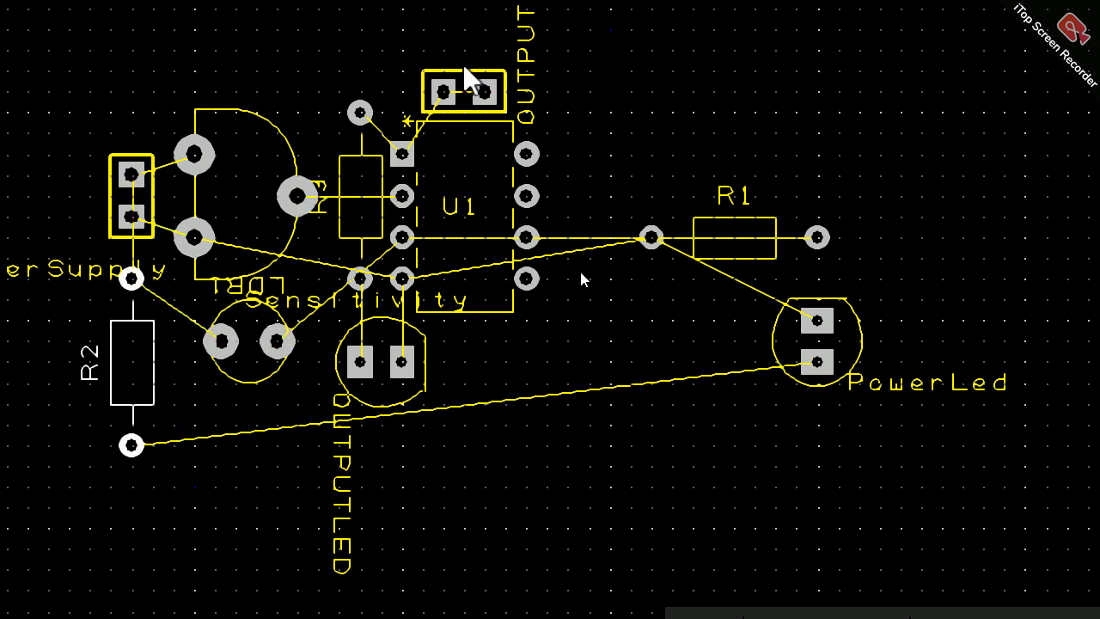
{"action": "left_click_drag", "start_coordinate": [763, 257], "coordinate": [580, 408]}
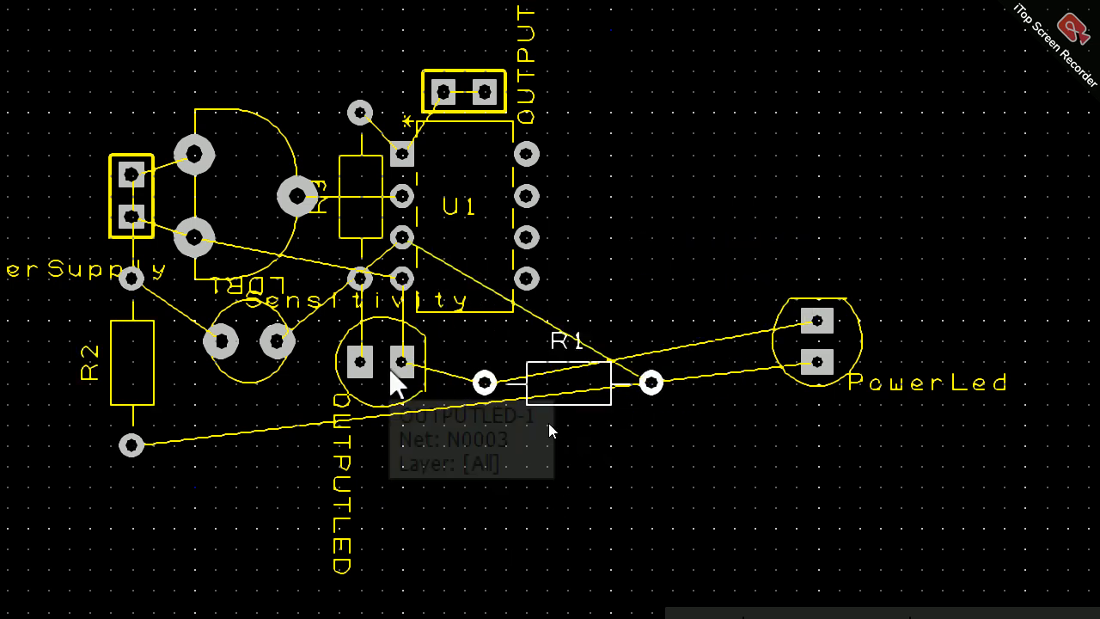
{"action": "left_click_drag", "start_coordinate": [392, 375], "coordinate": [367, 373]}
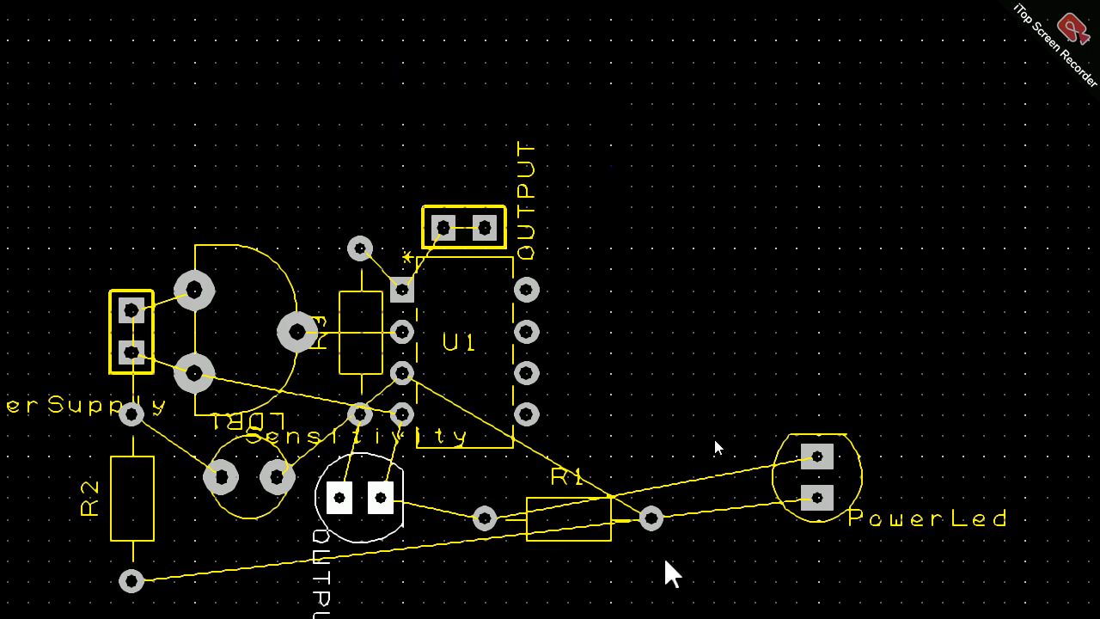
Step: Set the working grid's step size to 0.000 cm so parts can be placed more finely
{"action": "left_click", "coordinate": [815, 493]}
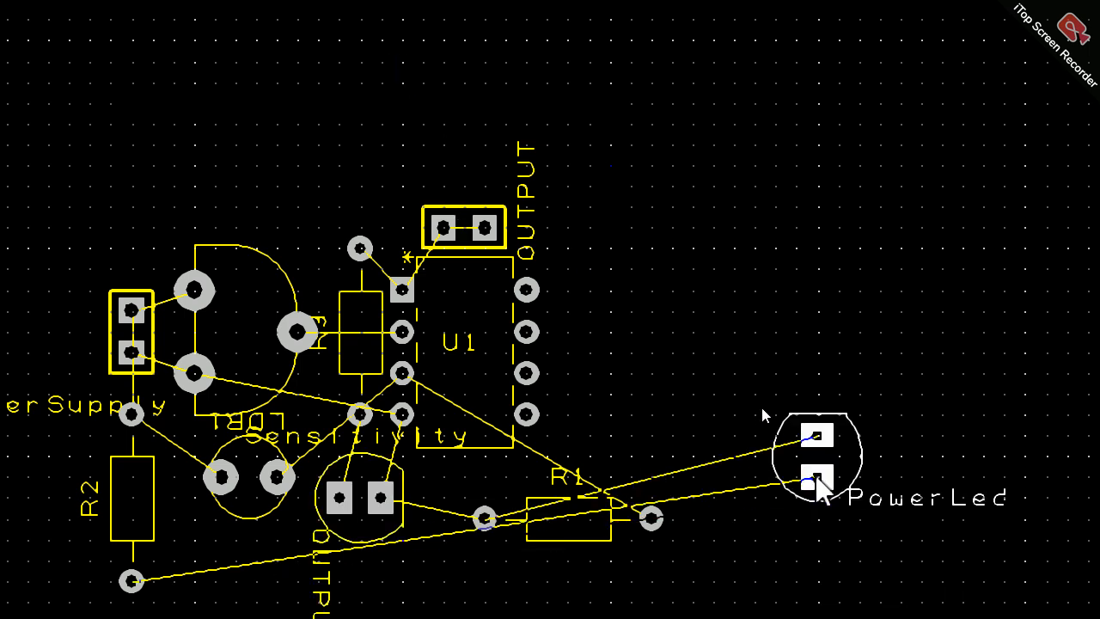
{"action": "mouse_move", "coordinate": [819, 493]}
{"action": "left_mouse_down"}
{"action": "mouse_move", "coordinate": [819, 472]}
{"action": "mouse_move", "coordinate": [817, 484]}
{"action": "left_mouse_up"}
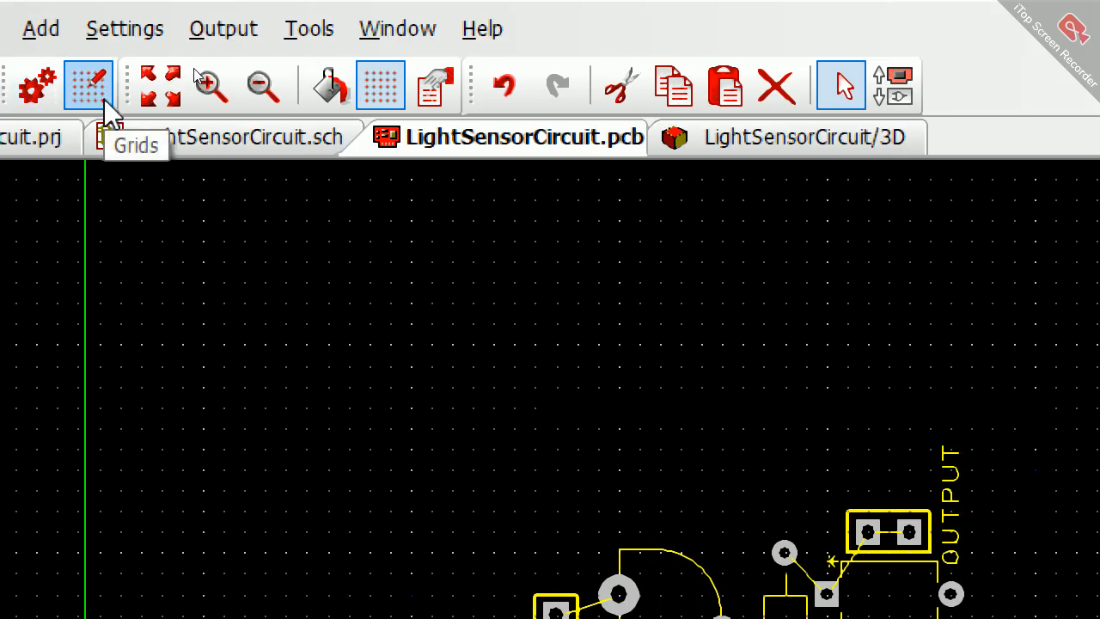
{"action": "left_click", "coordinate": [89, 85]}
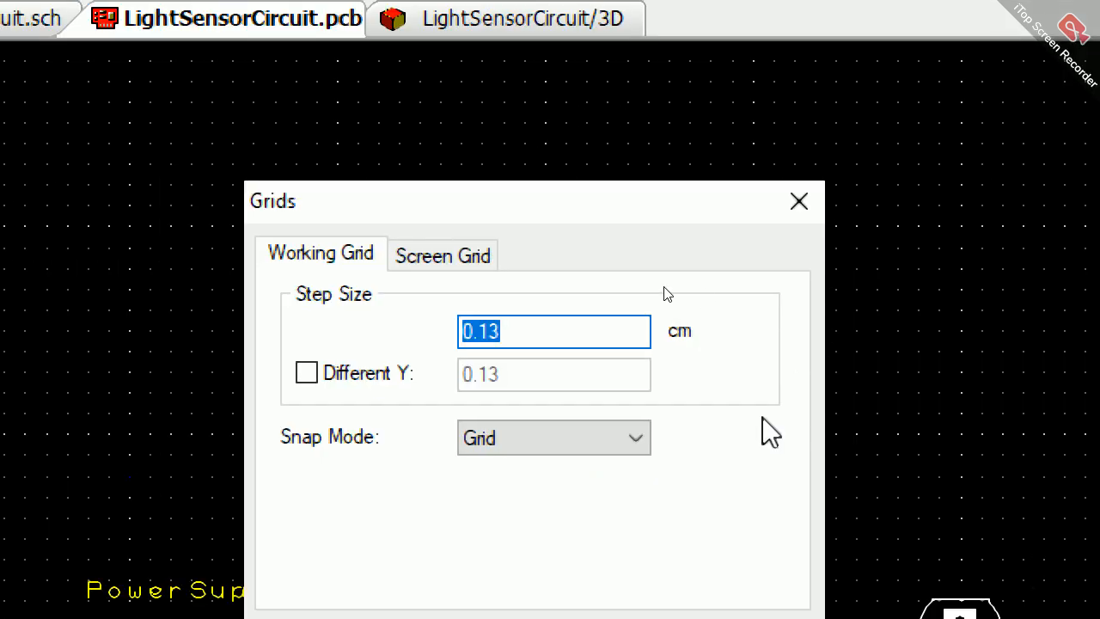
{"action": "type", "text": "0"}
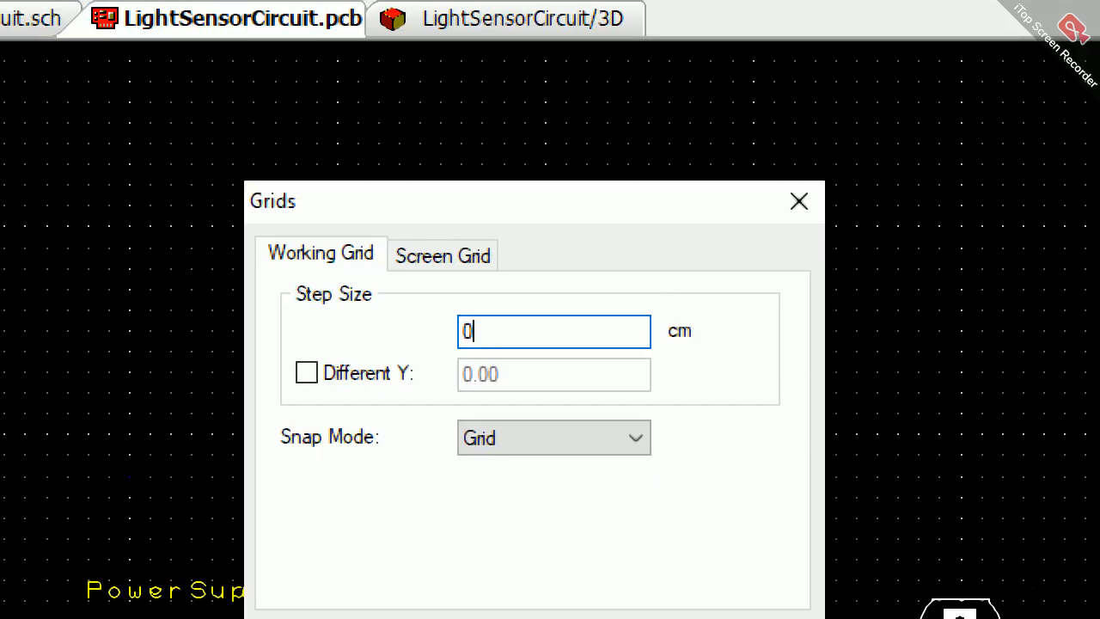
{"action": "type", "text": ".000"}
{"action": "key", "text": "Return"}
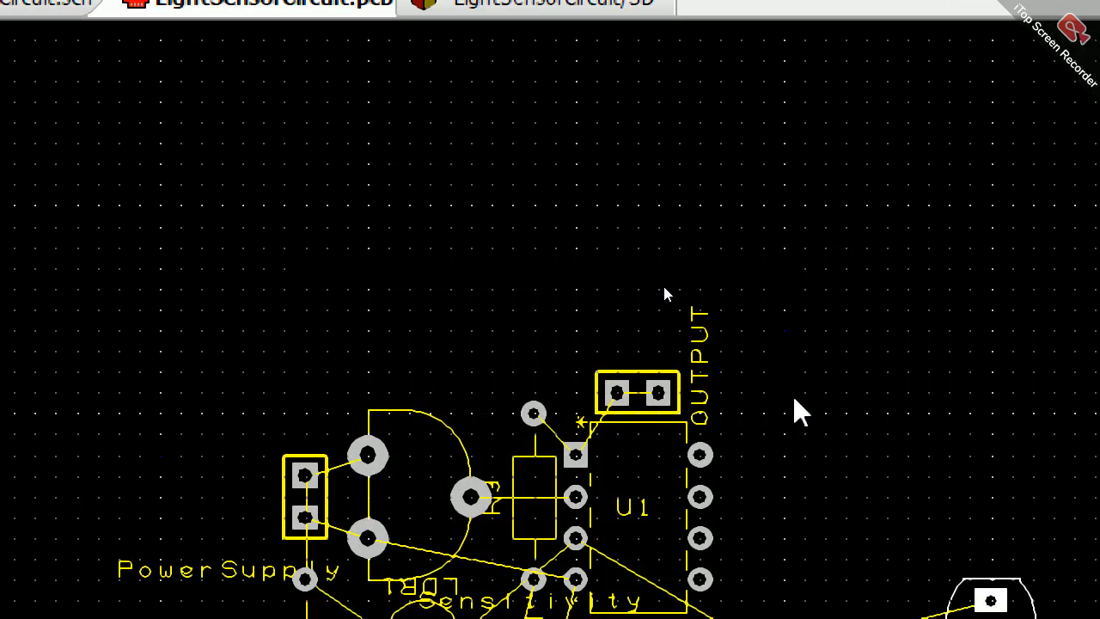
Step: Rotate PowerLed so its pads lie side by side and place it directly below LDR1, right of R2's lower pad
{"action": "left_click_drag", "start_coordinate": [915, 320], "coordinate": [350, 434]}
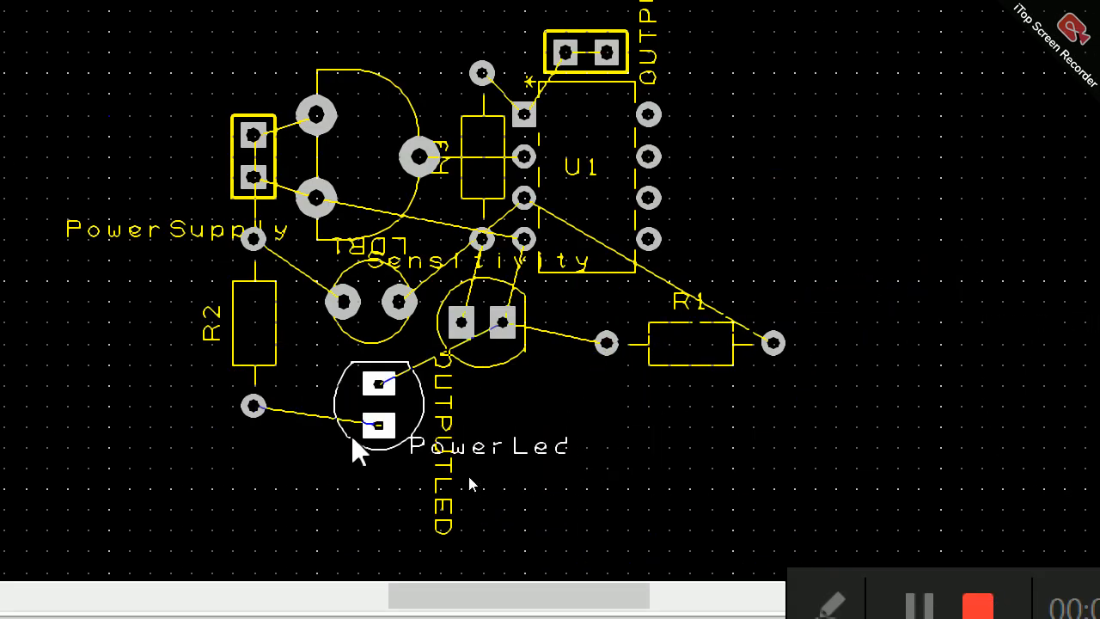
{"action": "key", "text": "r"}
{"action": "key", "text": "r"}
{"action": "key", "text": "r"}
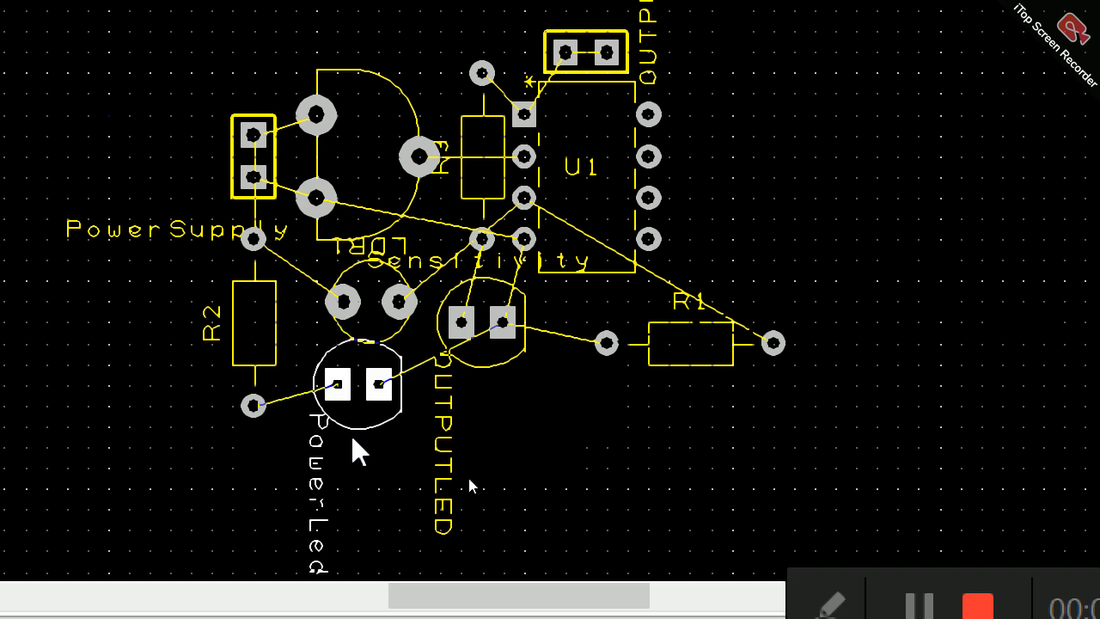
{"action": "left_click", "coordinate": [467, 481]}
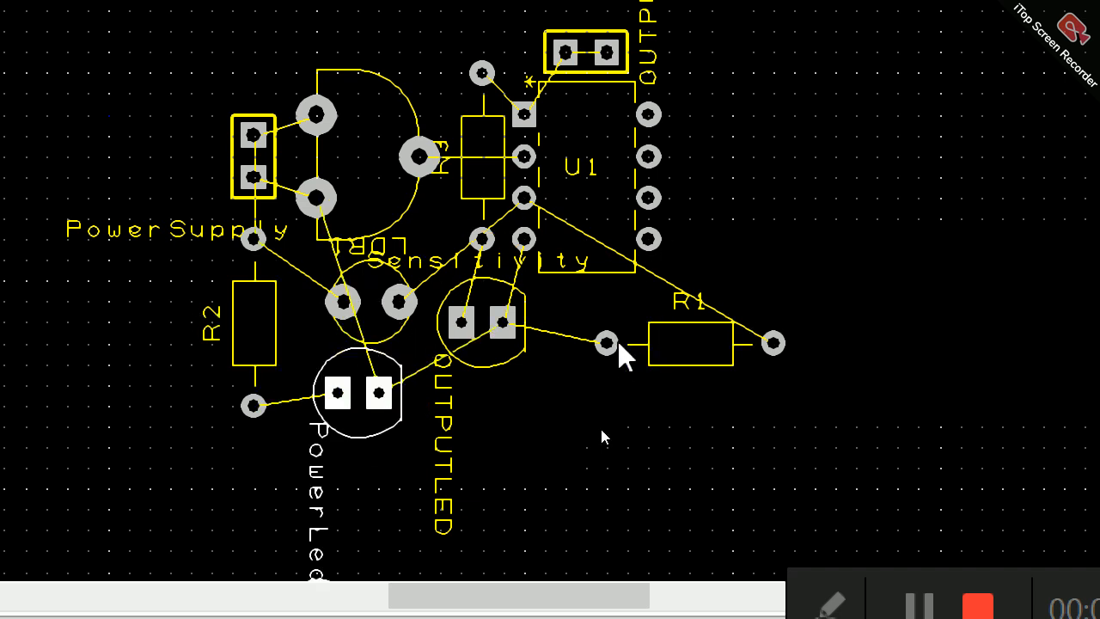
Step: Place R1 below U1 with one pad under OUTPUTLED, and shift R3 up along U1
{"action": "left_click", "coordinate": [583, 379]}
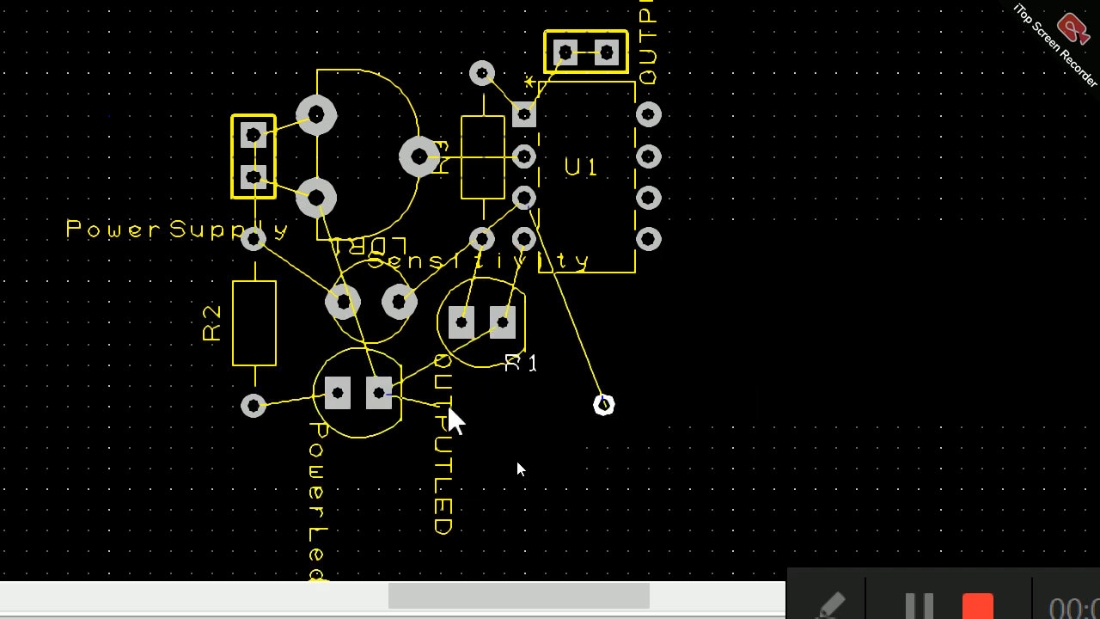
{"action": "left_click", "coordinate": [484, 399]}
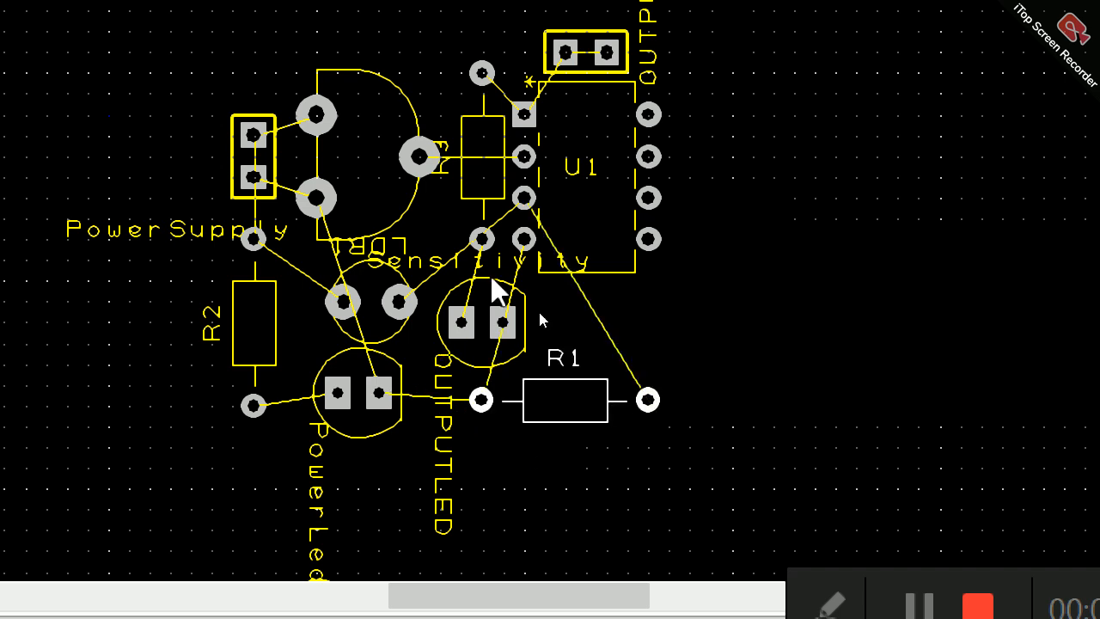
{"action": "left_click_drag", "start_coordinate": [492, 99], "coordinate": [486, 54]}
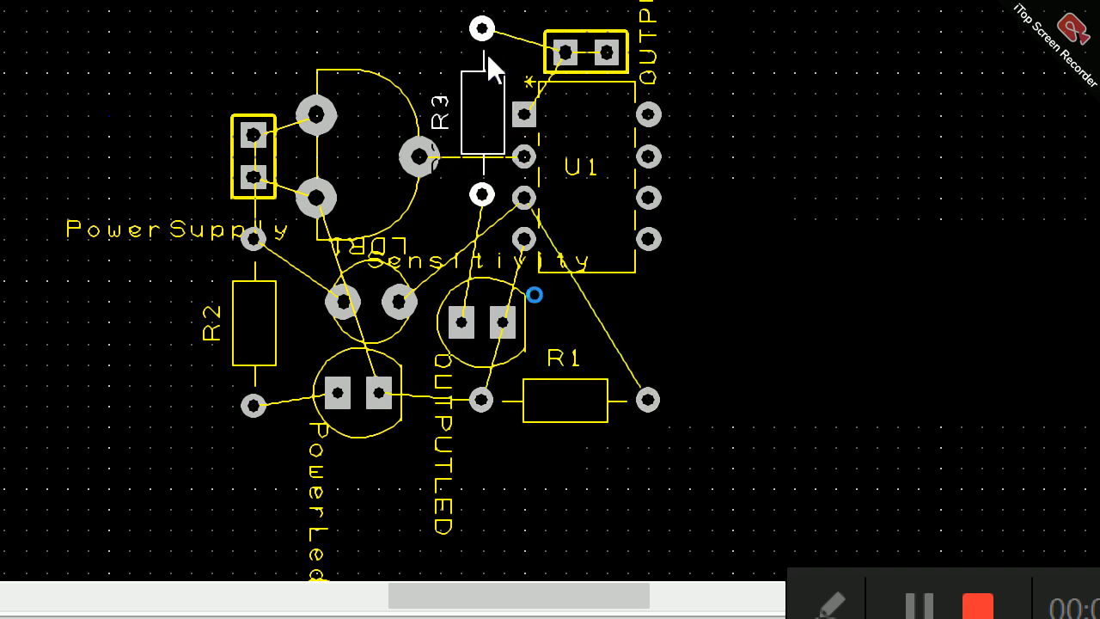
Step: Shift OUTPUTLED and LDR1 left to lie level side by side, and align R1's left pad beneath OUTPUTLED's right pad
{"action": "left_click_drag", "start_coordinate": [498, 323], "coordinate": [501, 305]}
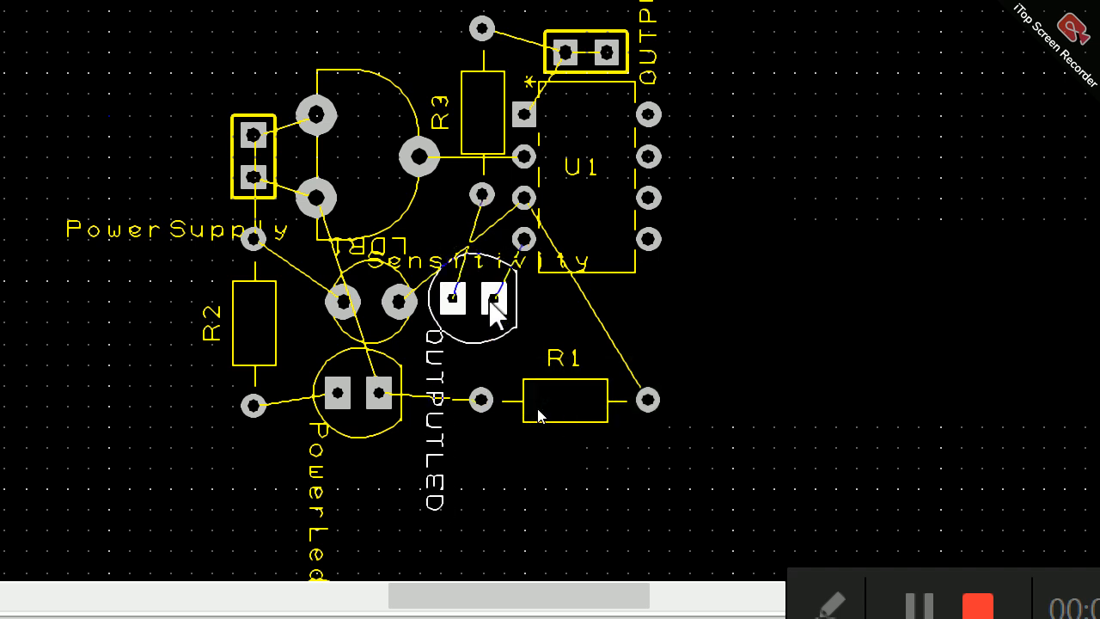
{"action": "left_click", "coordinate": [594, 171]}
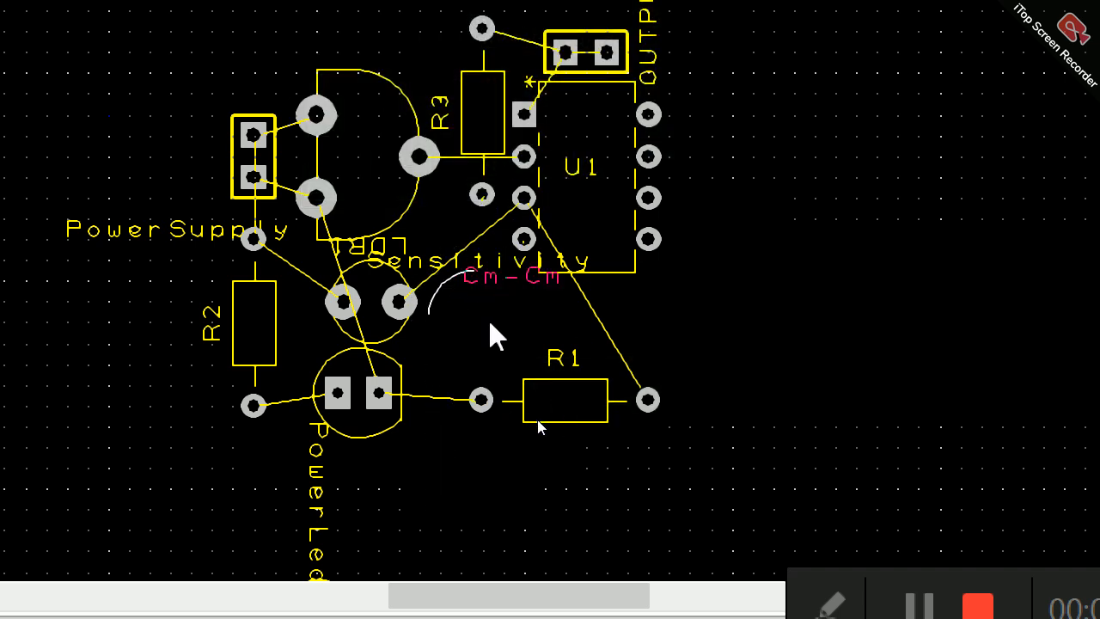
{"action": "left_click", "coordinate": [491, 324]}
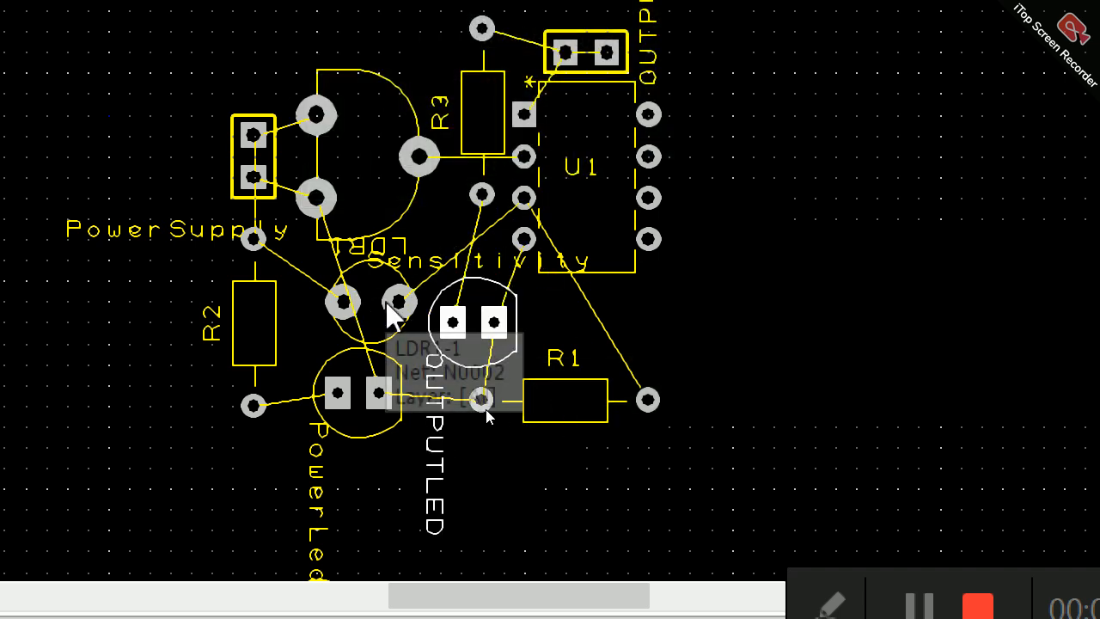
{"action": "left_click_drag", "start_coordinate": [372, 301], "coordinate": [357, 297]}
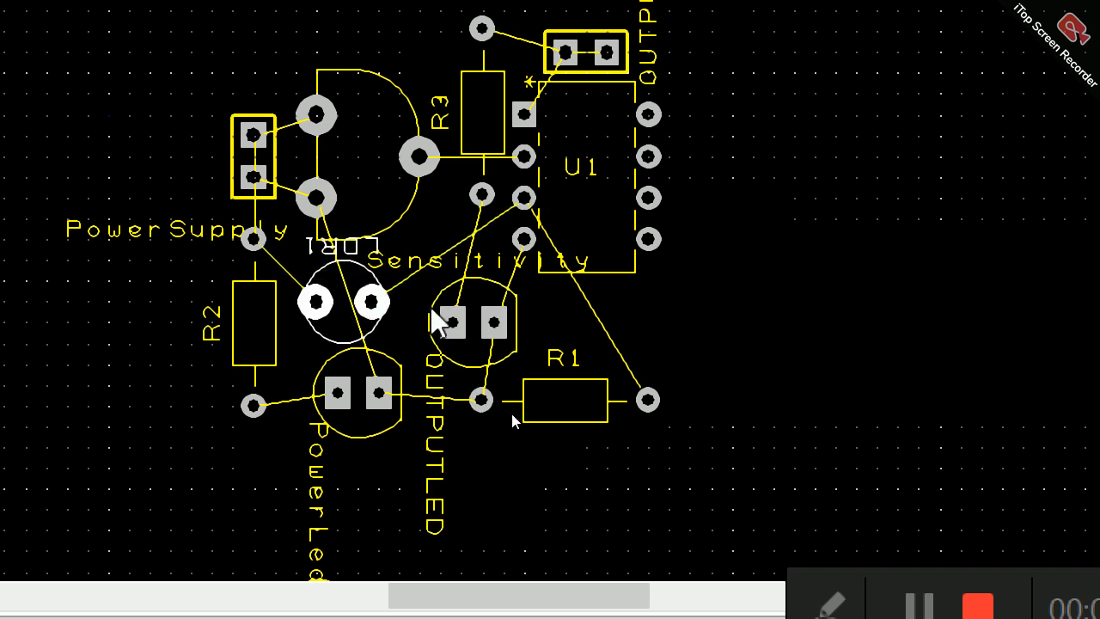
{"action": "left_click_drag", "start_coordinate": [432, 306], "coordinate": [418, 291]}
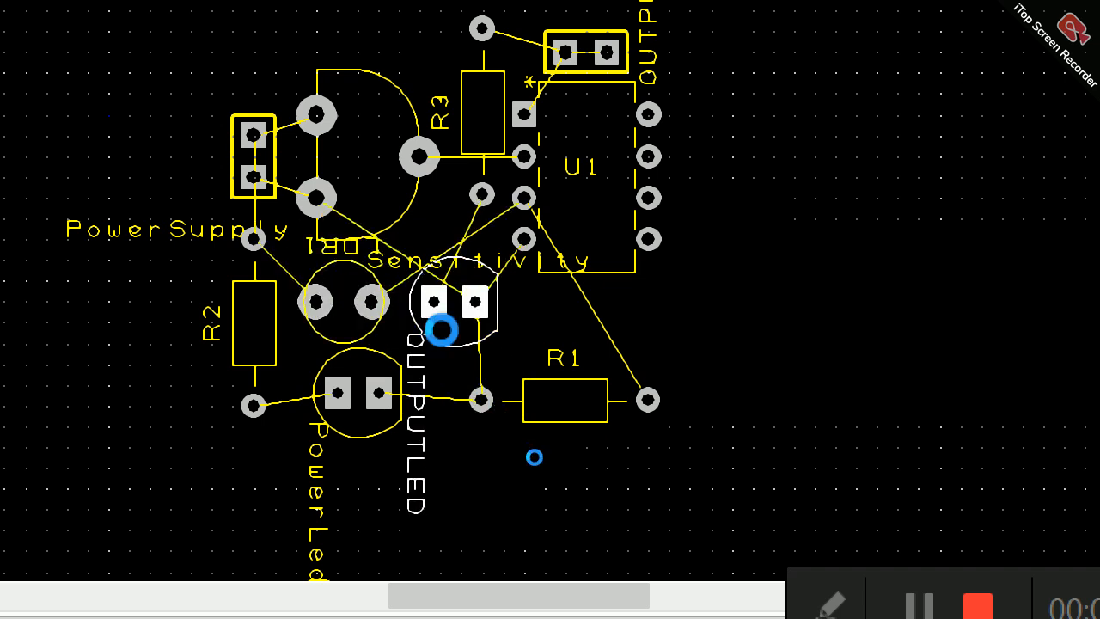
{"action": "mouse_move", "coordinate": [489, 406]}
{"action": "left_mouse_down"}
{"action": "mouse_move", "coordinate": [499, 384]}
{"action": "mouse_move", "coordinate": [482, 393]}
{"action": "left_mouse_up"}
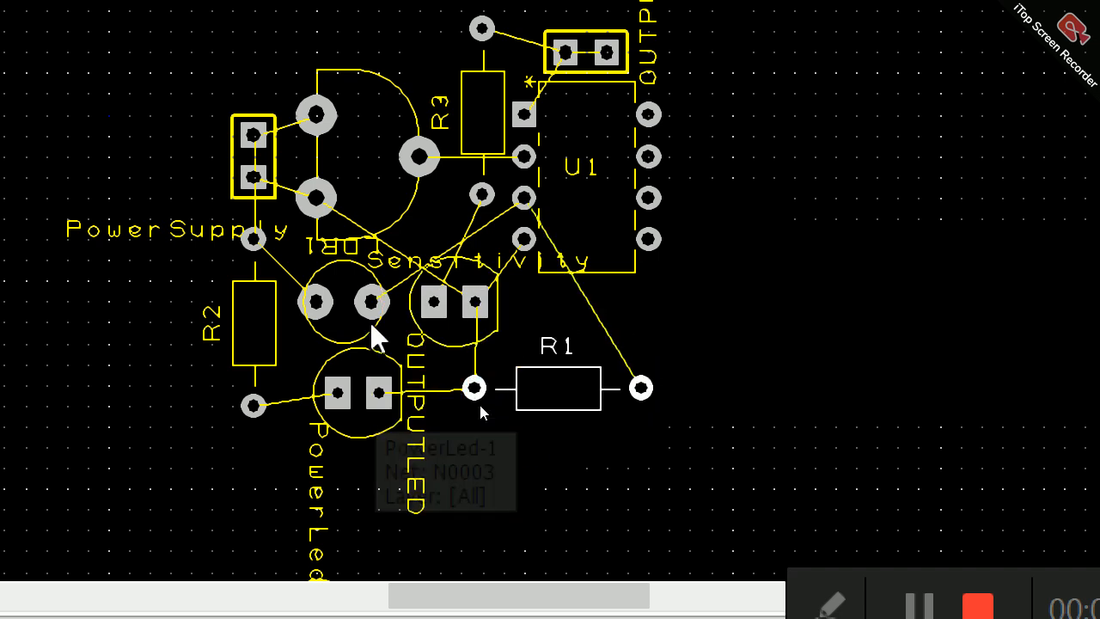
Step: Raise the Sensitivity potentiometer beside R3 and move LDR1 and OUTPUTLED up beneath it
{"action": "left_click_drag", "start_coordinate": [424, 161], "coordinate": [433, 96]}
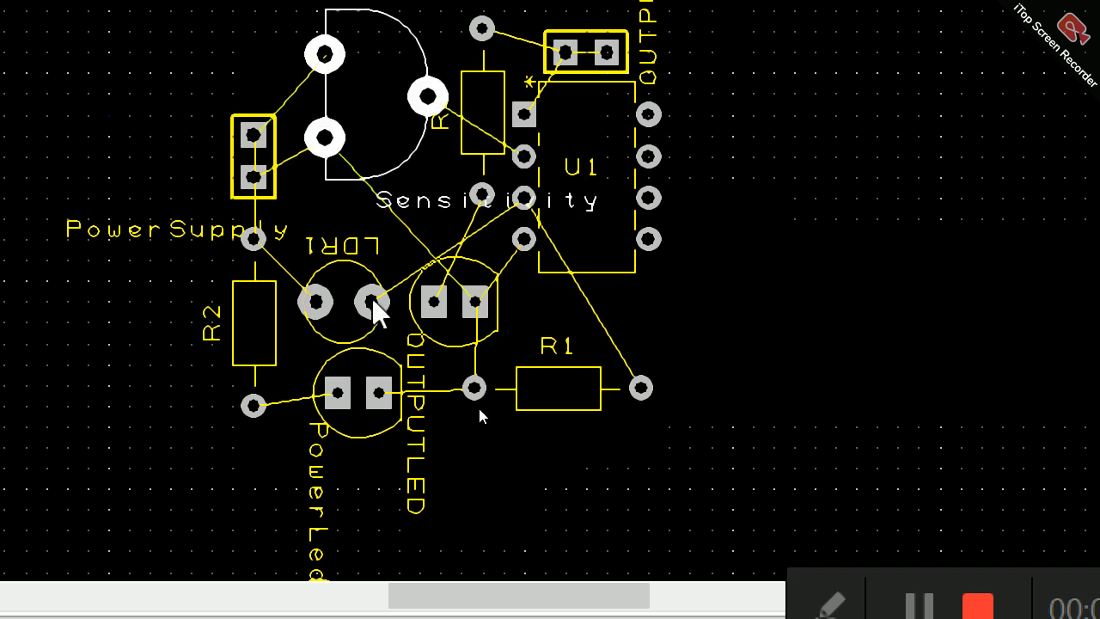
{"action": "left_click_drag", "start_coordinate": [372, 298], "coordinate": [382, 239]}
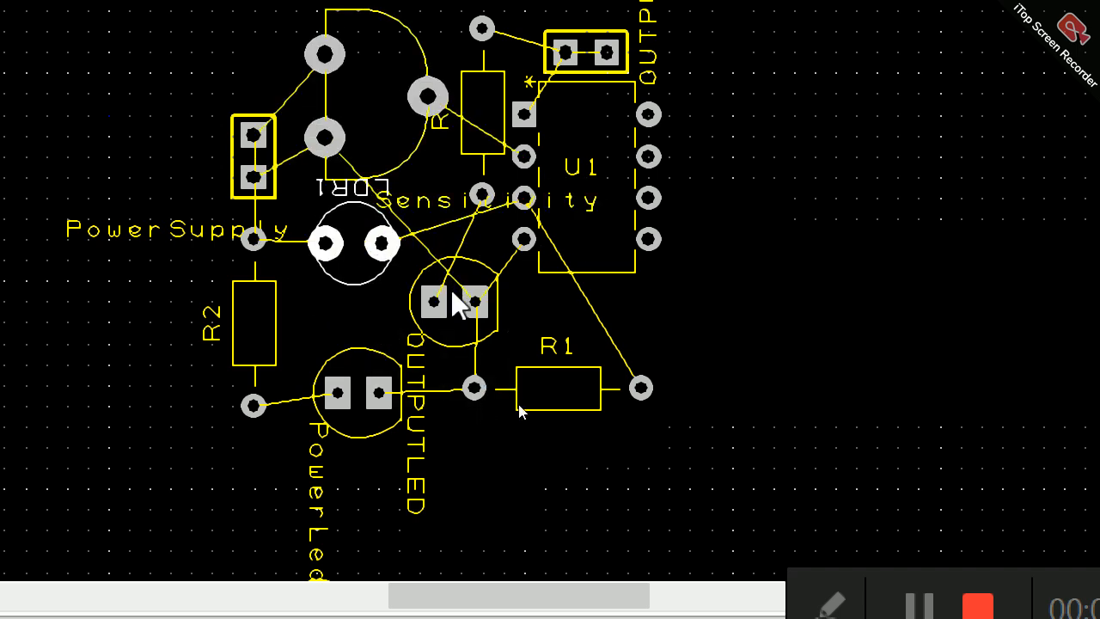
{"action": "left_click_drag", "start_coordinate": [453, 292], "coordinate": [453, 251]}
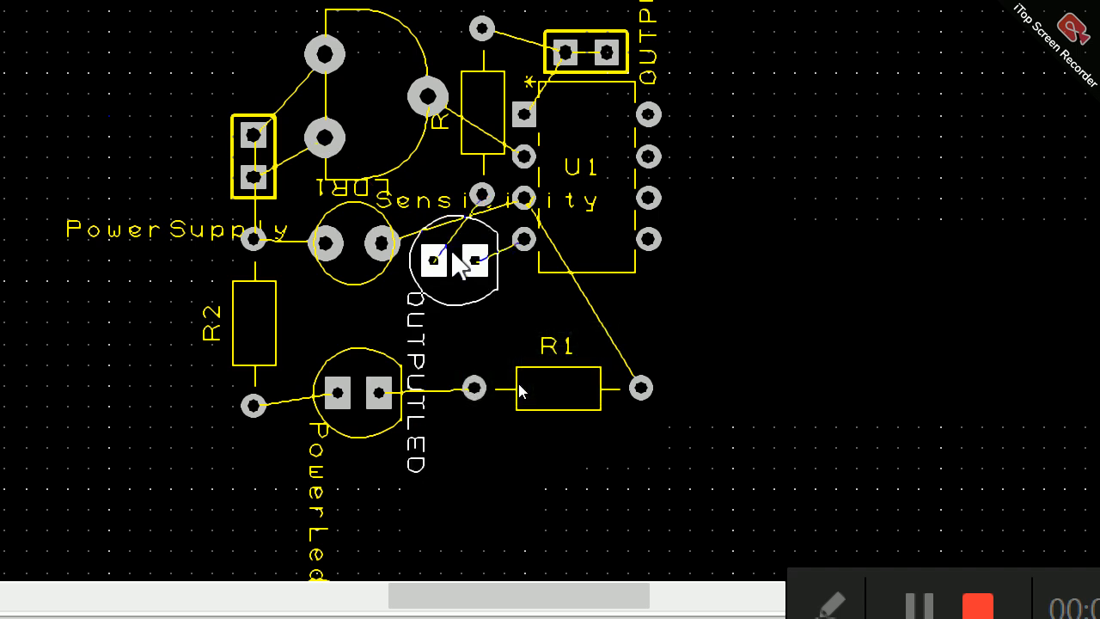
Step: Fine-tune LDR1's position and move PowerLed and R1 up closer to the parts above them
{"action": "left_click_drag", "start_coordinate": [379, 255], "coordinate": [376, 268]}
{"action": "left_click_drag", "start_coordinate": [374, 416], "coordinate": [359, 373]}
{"action": "left_click_drag", "start_coordinate": [572, 397], "coordinate": [569, 376]}
Step: Shrink the board outline by moving its top edge just above the components and its left edge just left of the PowerSupply connector
{"action": "scroll", "coordinate": [567, 365], "scroll_direction": "down", "scroll_amount": 5}
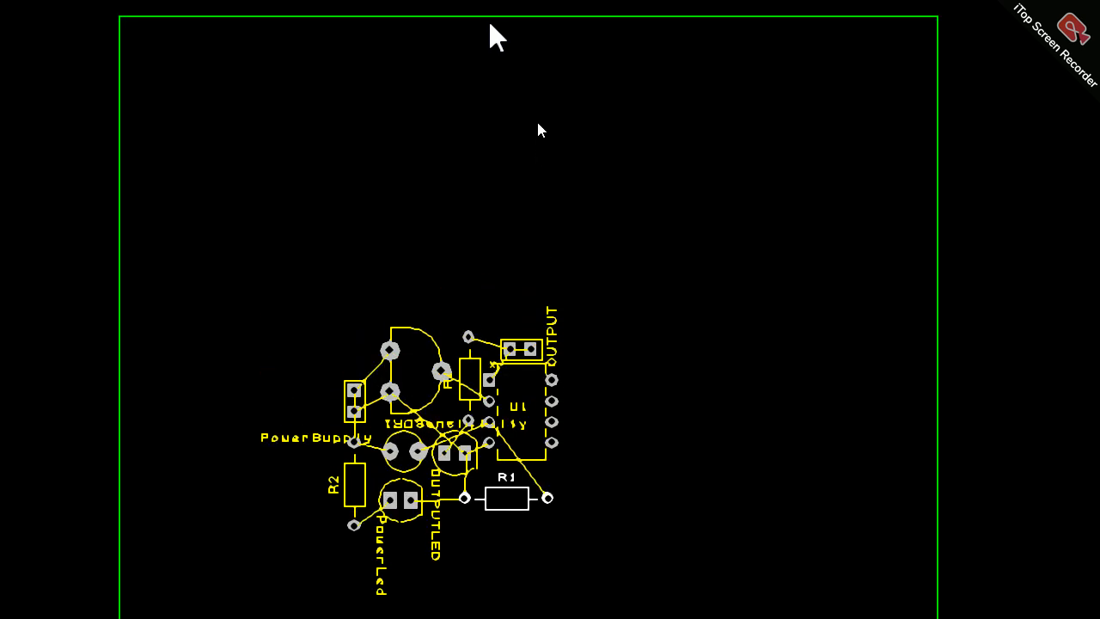
{"action": "left_click_drag", "start_coordinate": [489, 24], "coordinate": [503, 309]}
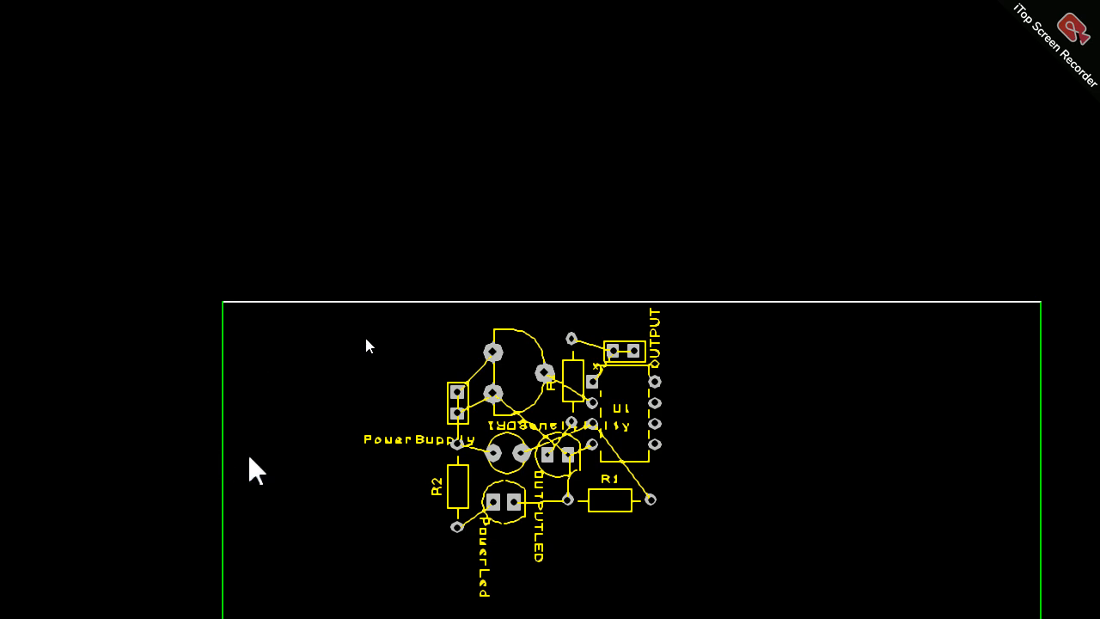
{"action": "left_click_drag", "start_coordinate": [232, 454], "coordinate": [432, 443]}
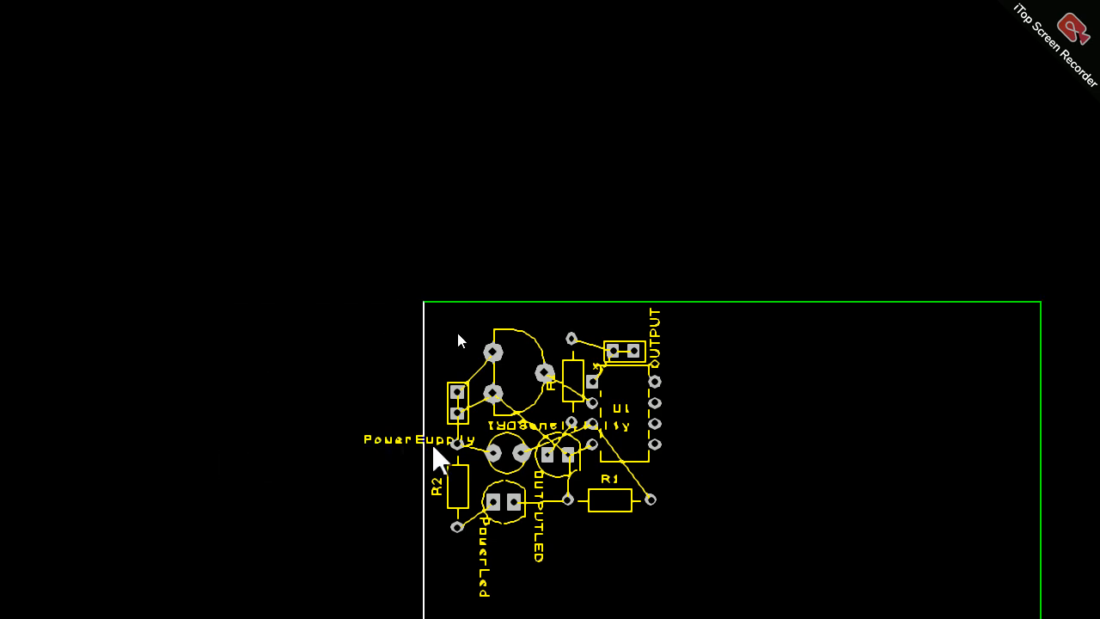
{"action": "key", "text": "a"}
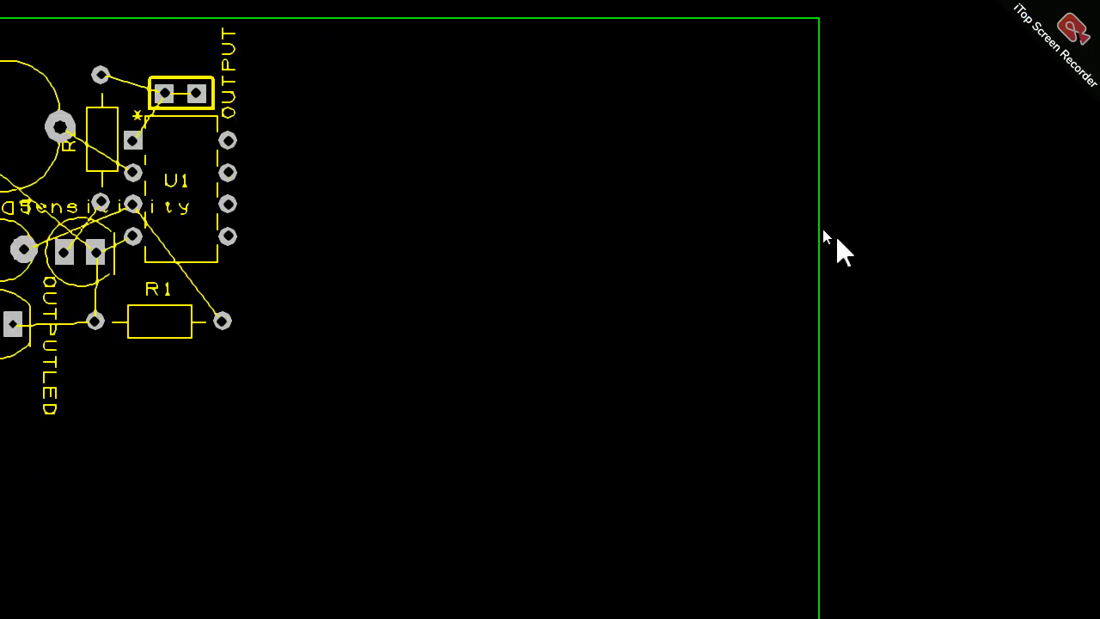
Step: Move the board outline's right edge inward to just right of U1, leaving enough clearance from its pads to satisfy the design rules
{"action": "left_click_drag", "start_coordinate": [819, 232], "coordinate": [270, 191]}
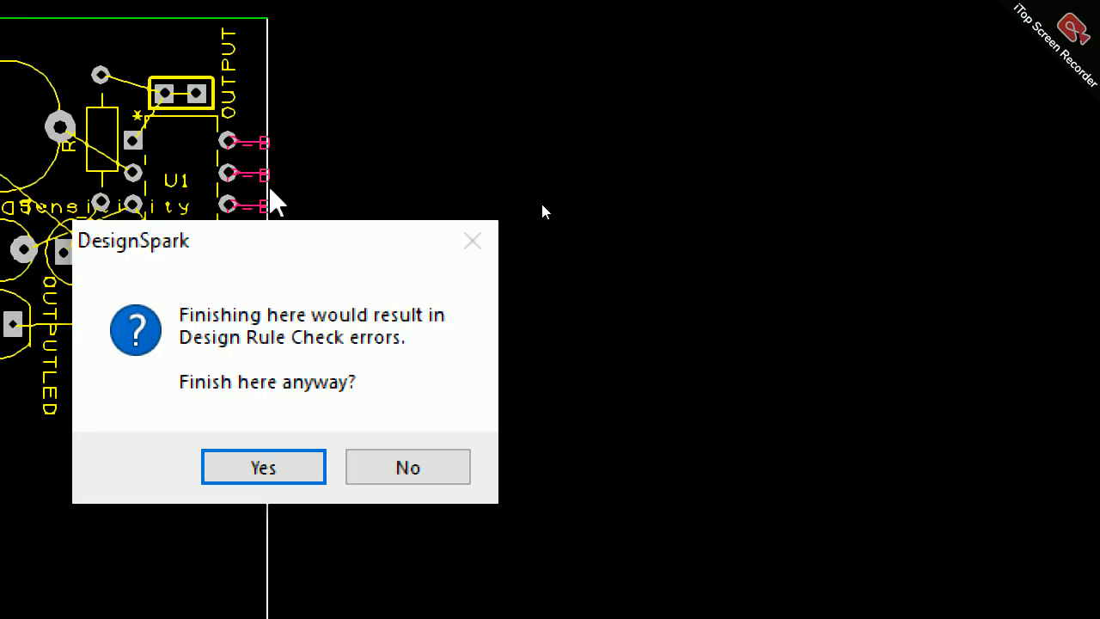
{"action": "left_click", "coordinate": [433, 468]}
{"action": "scroll", "coordinate": [269, 187], "scroll_direction": "up", "scroll_amount": 1}
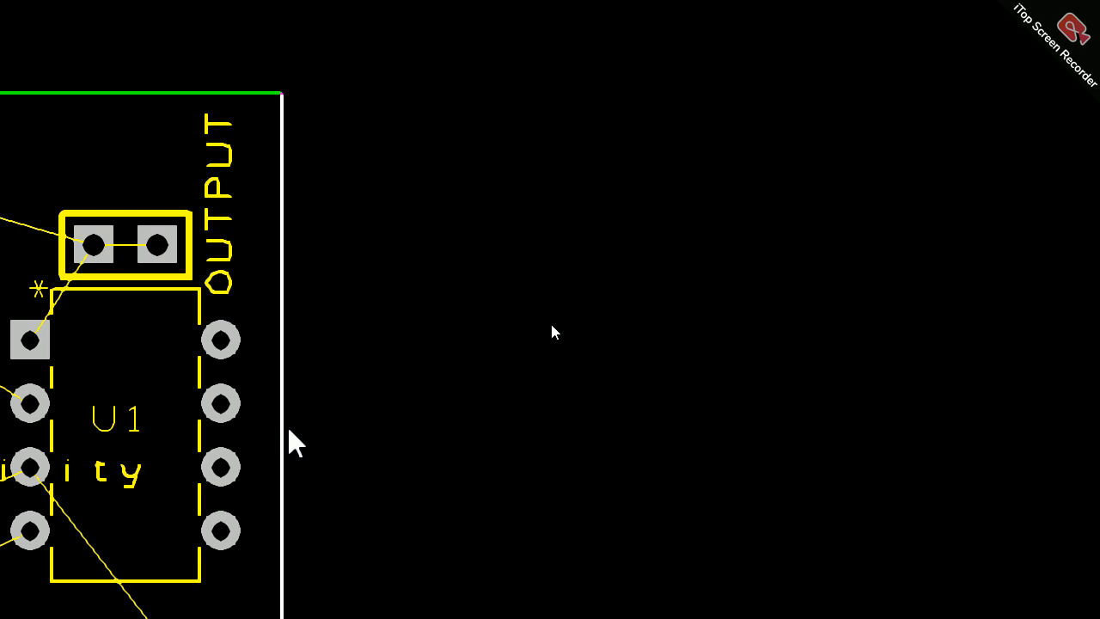
{"action": "left_click", "coordinate": [289, 441]}
{"action": "left_click_drag", "start_coordinate": [287, 230], "coordinate": [247, 527]}
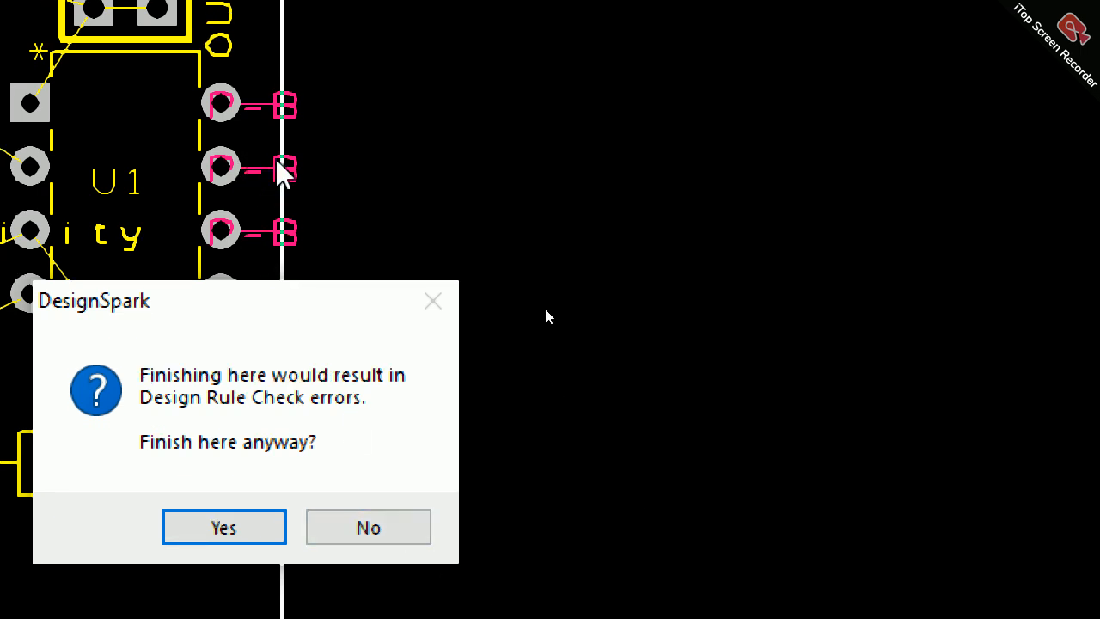
{"action": "left_click", "coordinate": [365, 529]}
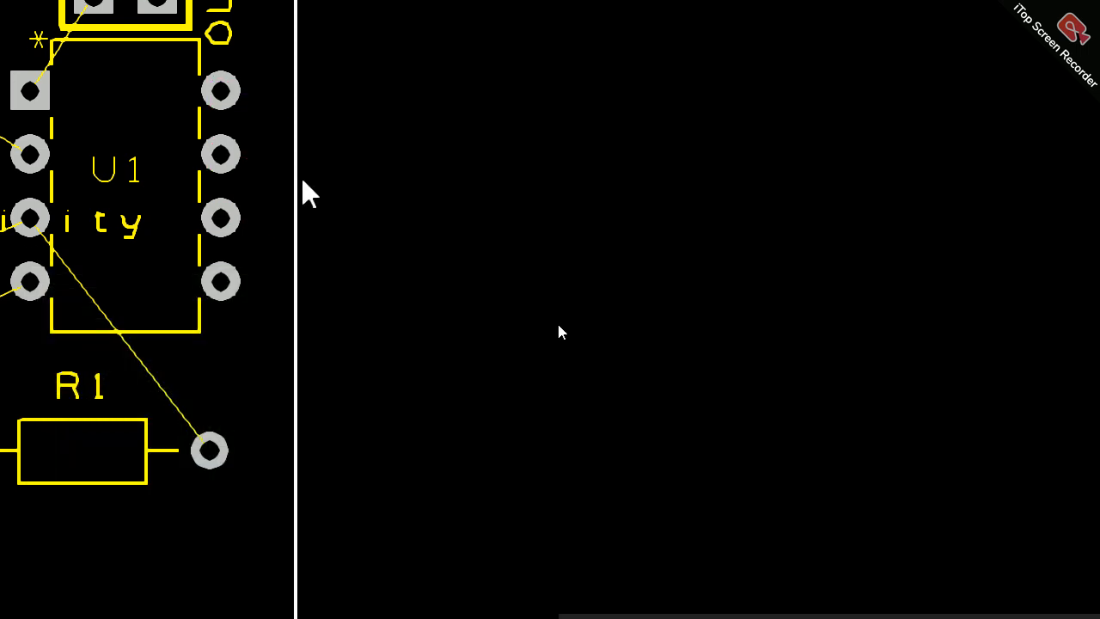
{"action": "left_click", "coordinate": [301, 178]}
{"action": "left_click", "coordinate": [404, 221]}
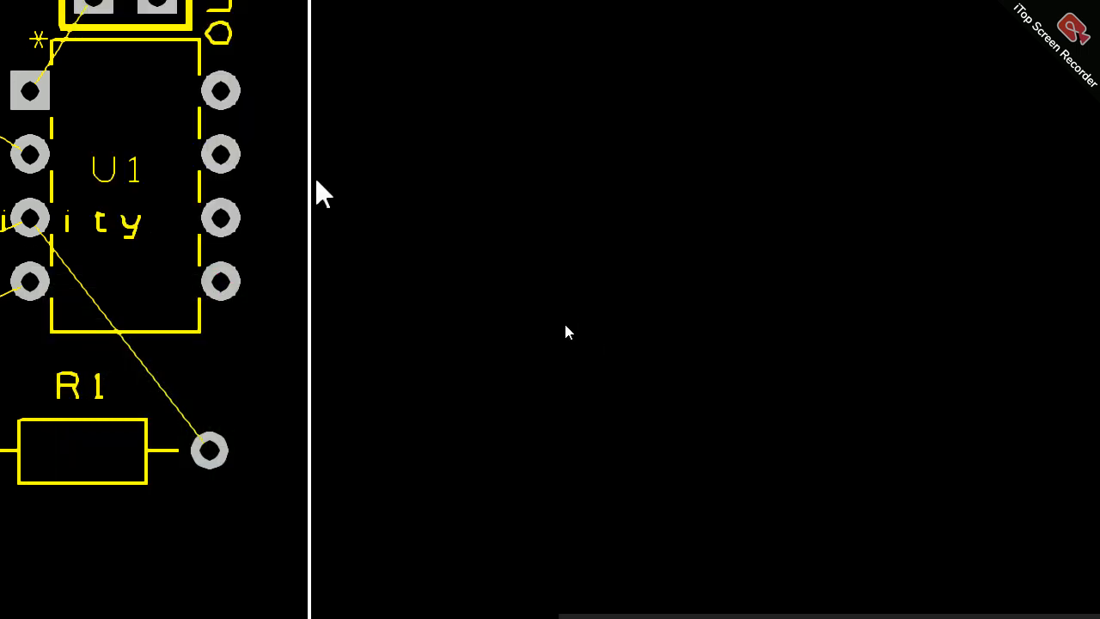
{"action": "key", "text": "o"}
Step: Move the board outline's bottom edge up to just below R2's lower pad, with enough clearance to satisfy the design rules
{"action": "left_click", "coordinate": [341, 438]}
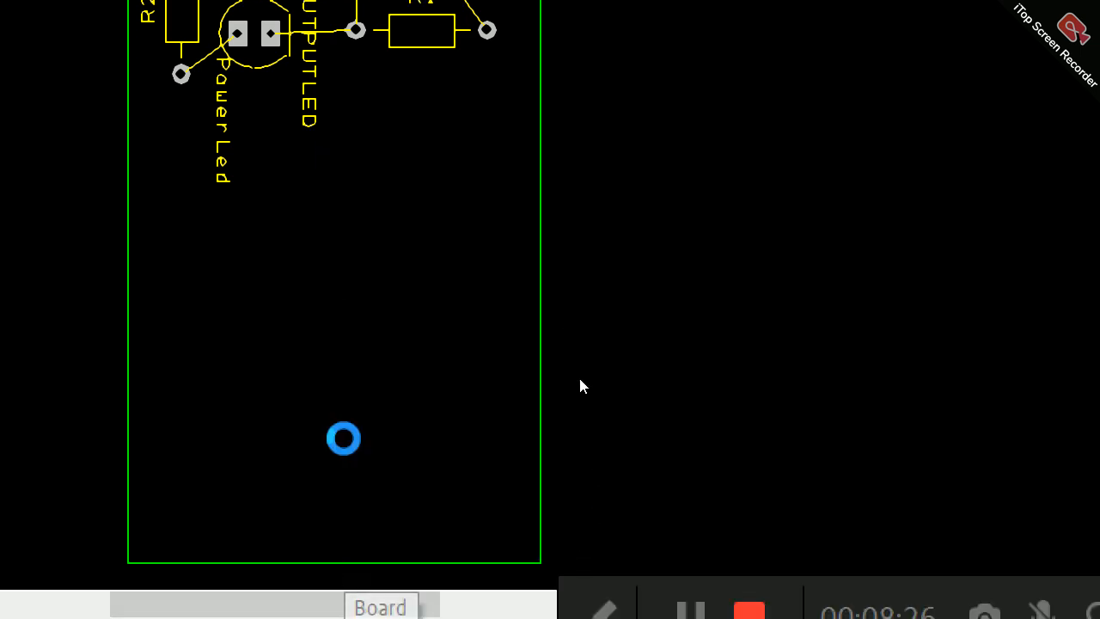
{"action": "left_click", "coordinate": [378, 100]}
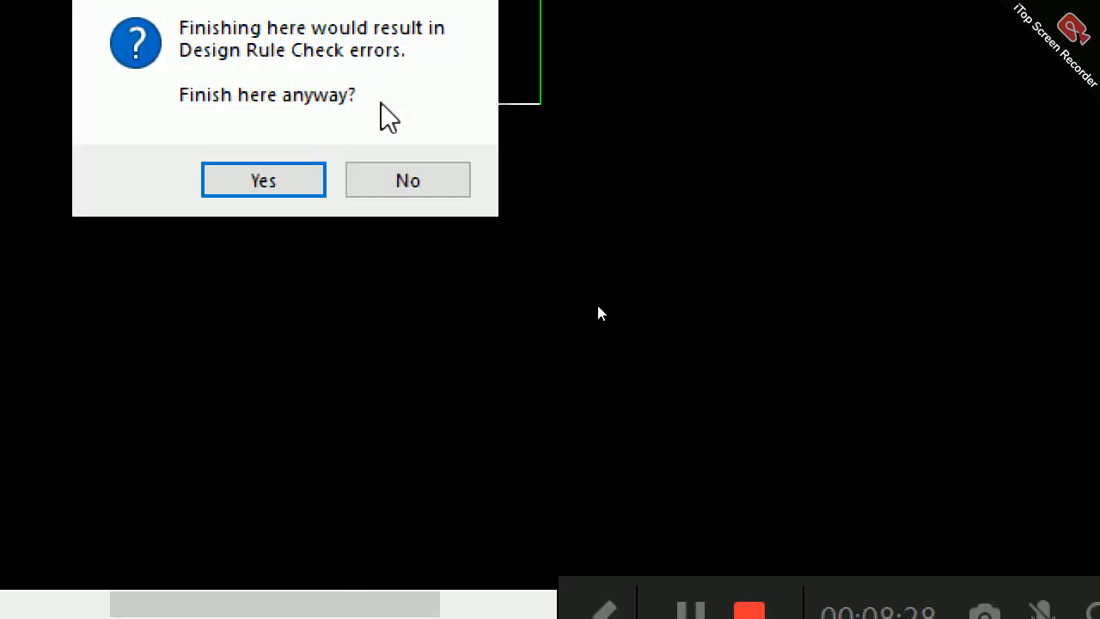
{"action": "left_click", "coordinate": [405, 179]}
{"action": "left_click", "coordinate": [386, 115]}
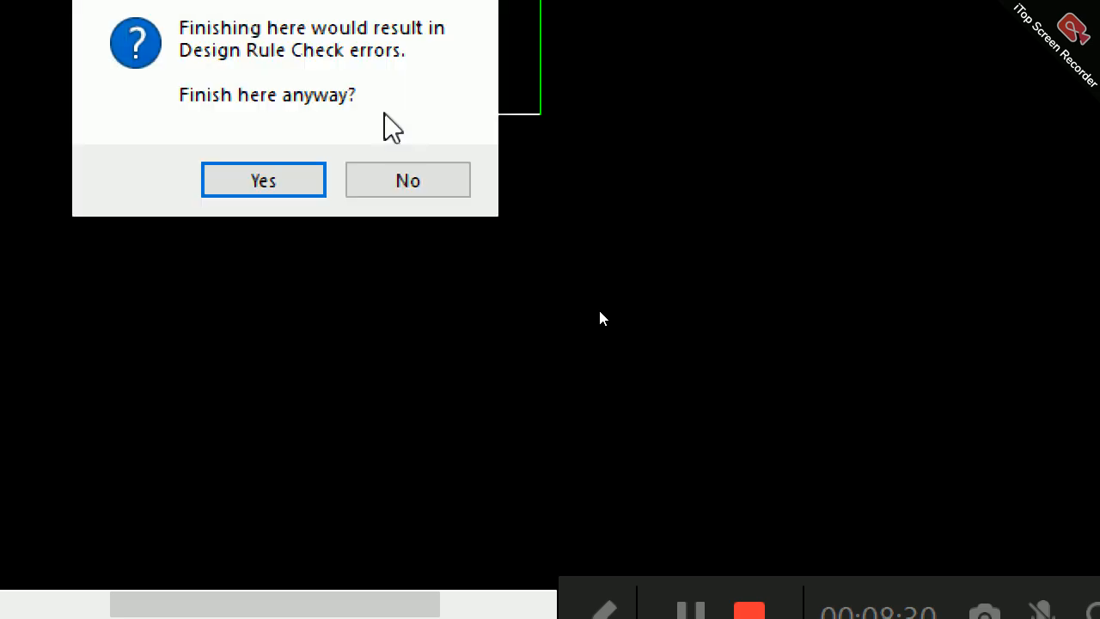
{"action": "left_click", "coordinate": [401, 180]}
{"action": "left_click", "coordinate": [385, 123]}
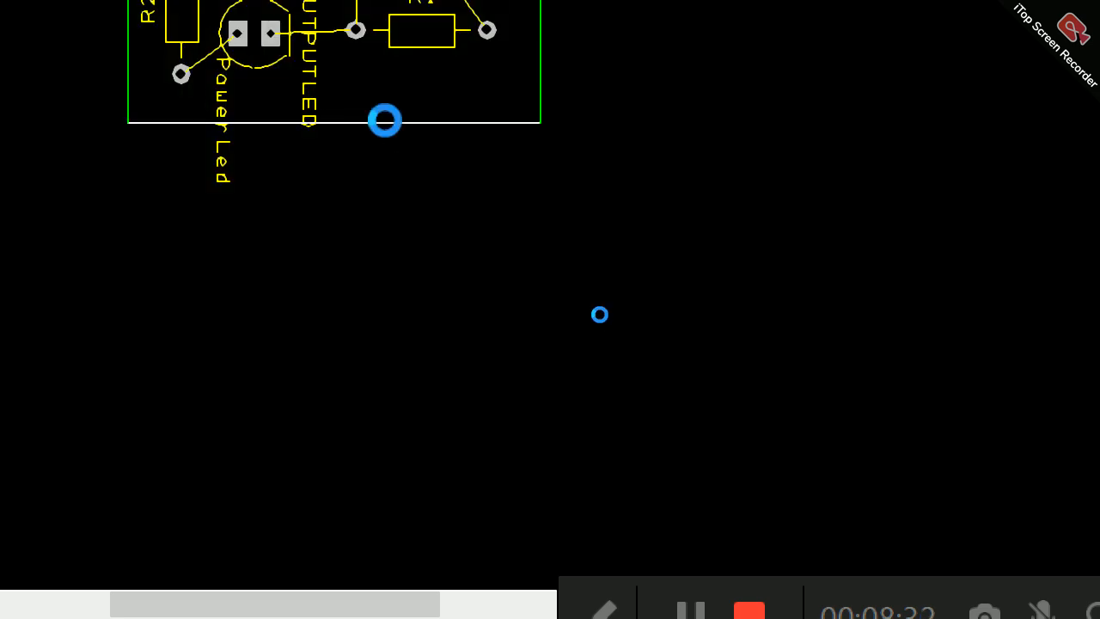
{"action": "scroll", "coordinate": [385, 123], "scroll_direction": "up", "scroll_amount": 3}
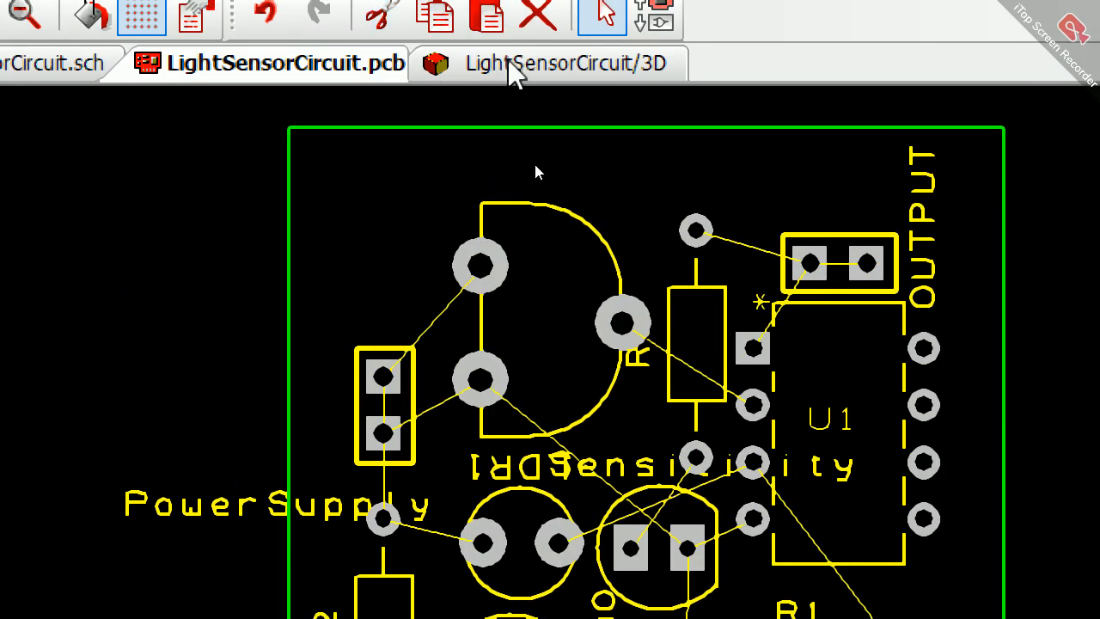
Step: Examine the component side of the resized board in 3D from several angles, then return to the PCB layout
{"action": "left_click", "coordinate": [511, 73]}
{"action": "left_click_drag", "start_coordinate": [695, 508], "coordinate": [698, 572]}
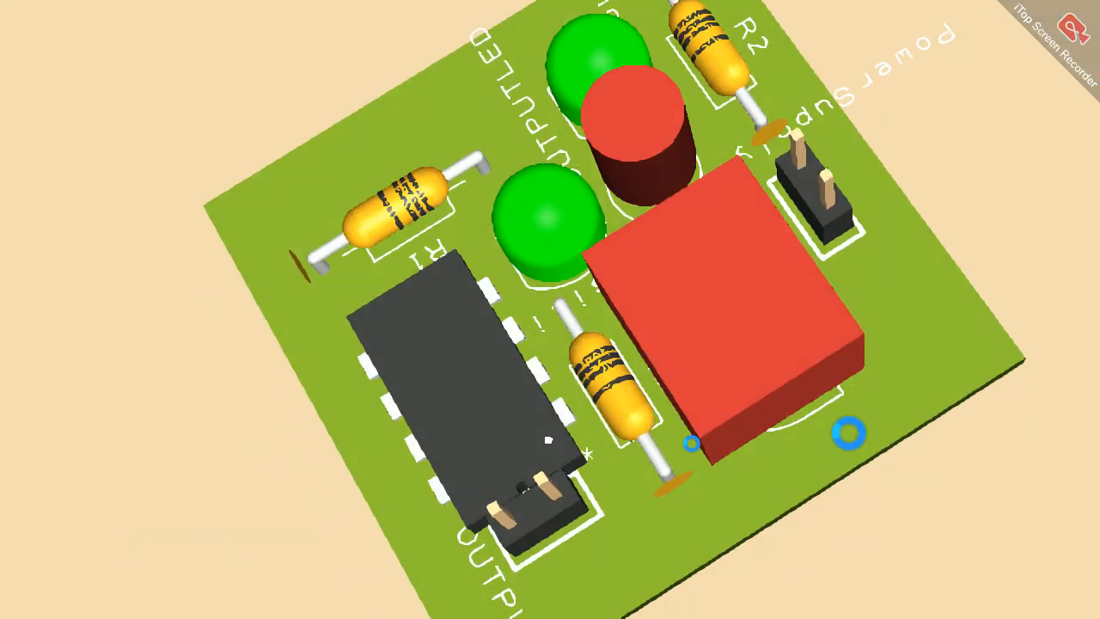
{"action": "left_click_drag", "start_coordinate": [848, 433], "coordinate": [466, 272]}
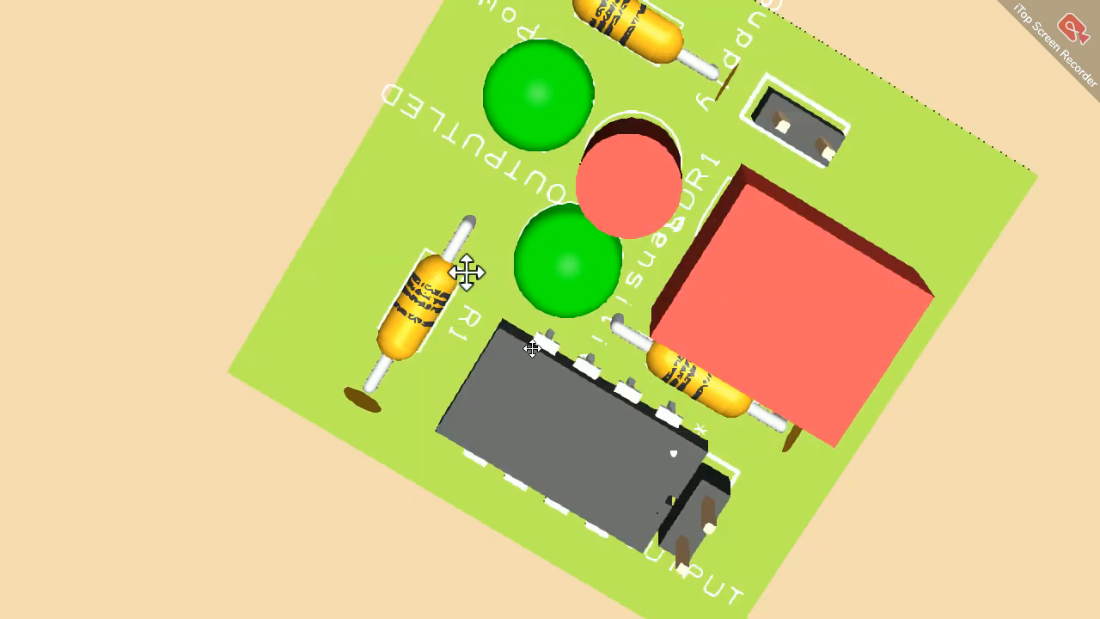
{"action": "left_click_drag", "start_coordinate": [704, 216], "coordinate": [749, 67]}
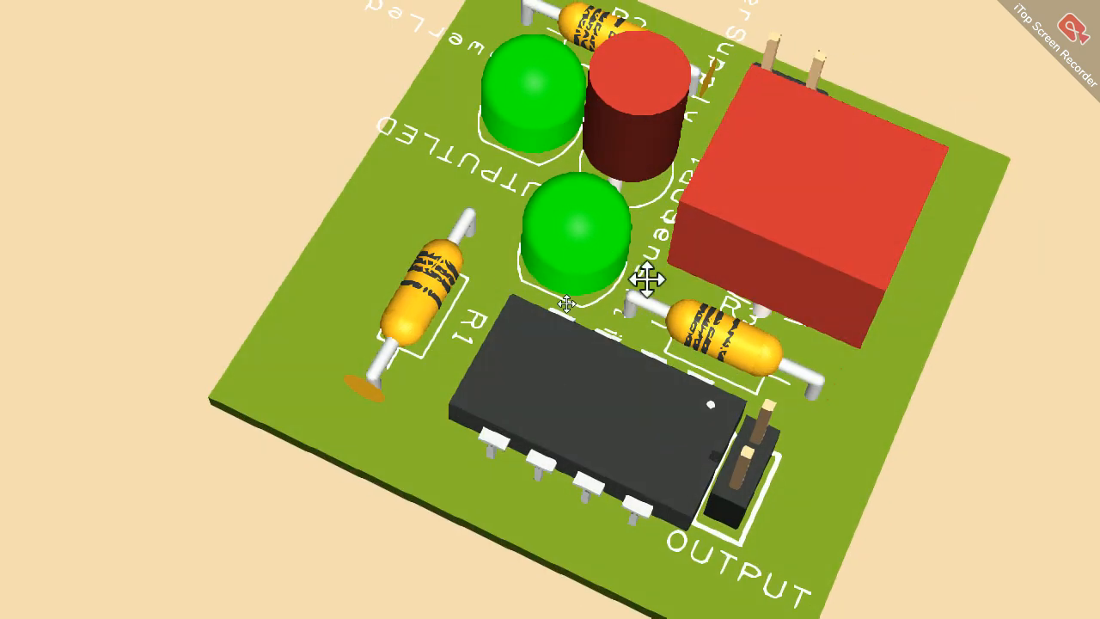
{"action": "left_click_drag", "start_coordinate": [520, 344], "coordinate": [607, 423]}
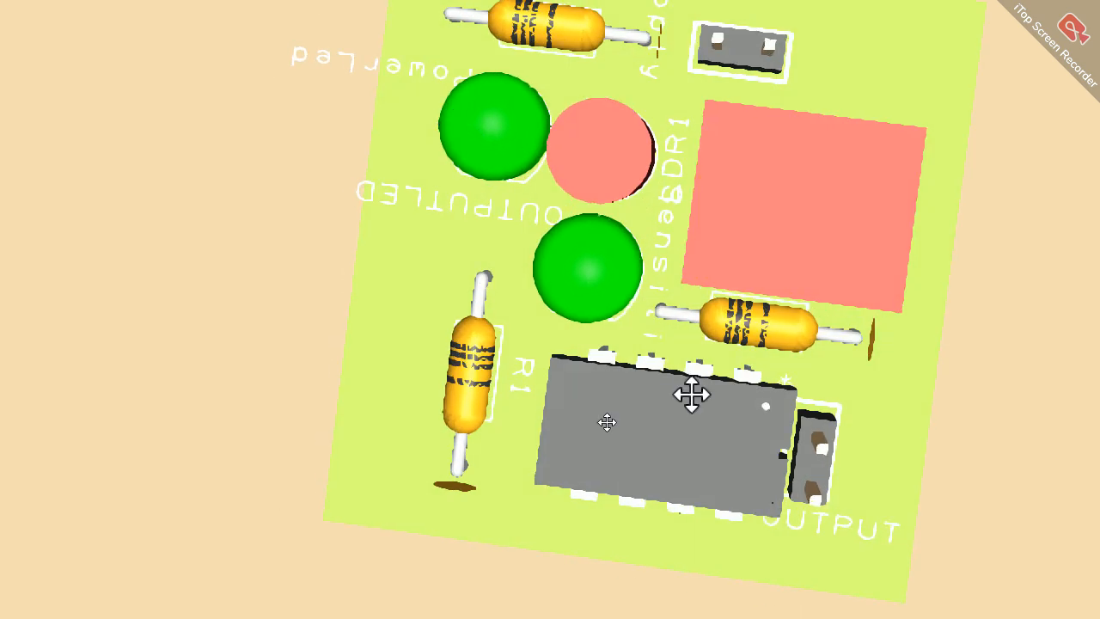
{"action": "left_click_drag", "start_coordinate": [690, 382], "coordinate": [765, 257]}
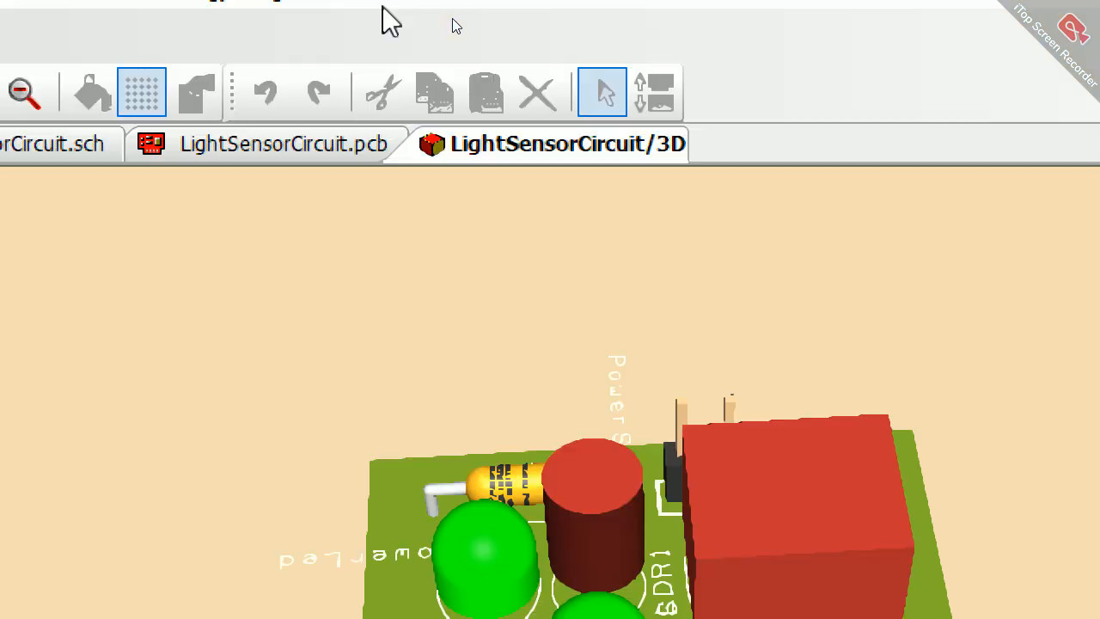
{"action": "left_click", "coordinate": [344, 147]}
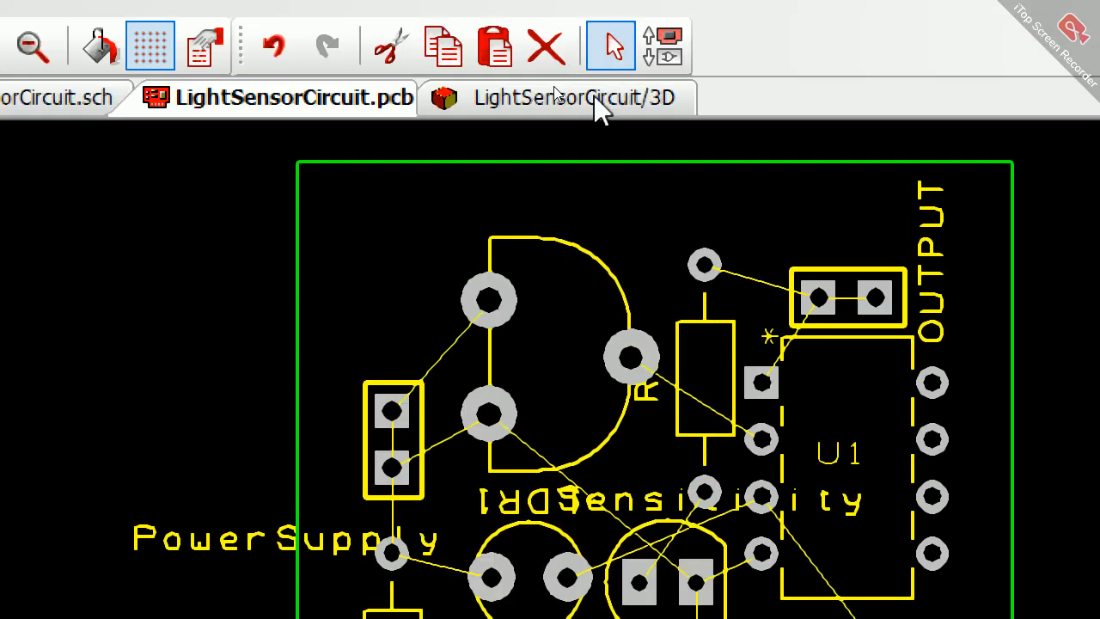
Step: Examine the board in 3D again, turning it over to view the pads on its underside
{"action": "left_click", "coordinate": [596, 99]}
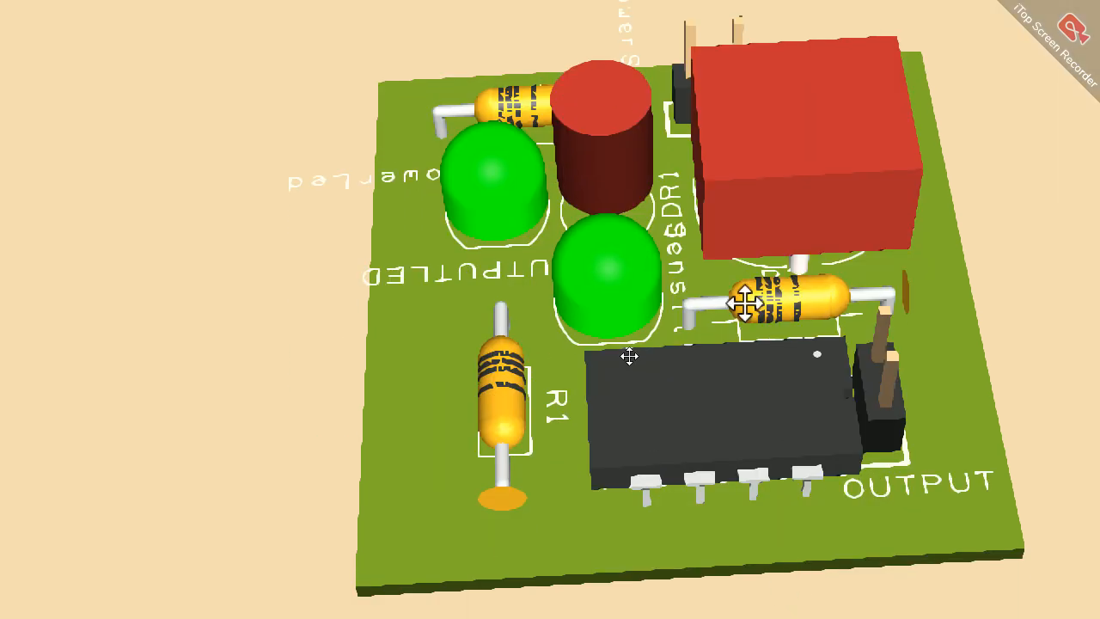
{"action": "left_click_drag", "start_coordinate": [744, 302], "coordinate": [751, 352]}
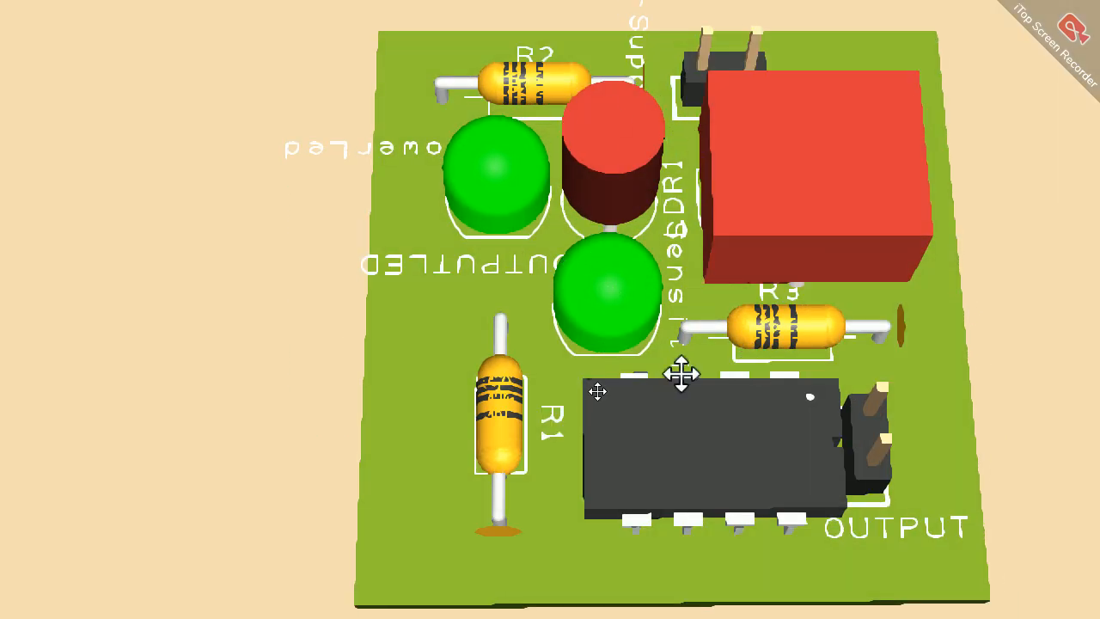
{"action": "left_click_drag", "start_coordinate": [732, 403], "coordinate": [701, 225]}
{"action": "left_click_drag", "start_coordinate": [705, 330], "coordinate": [180, 93]}
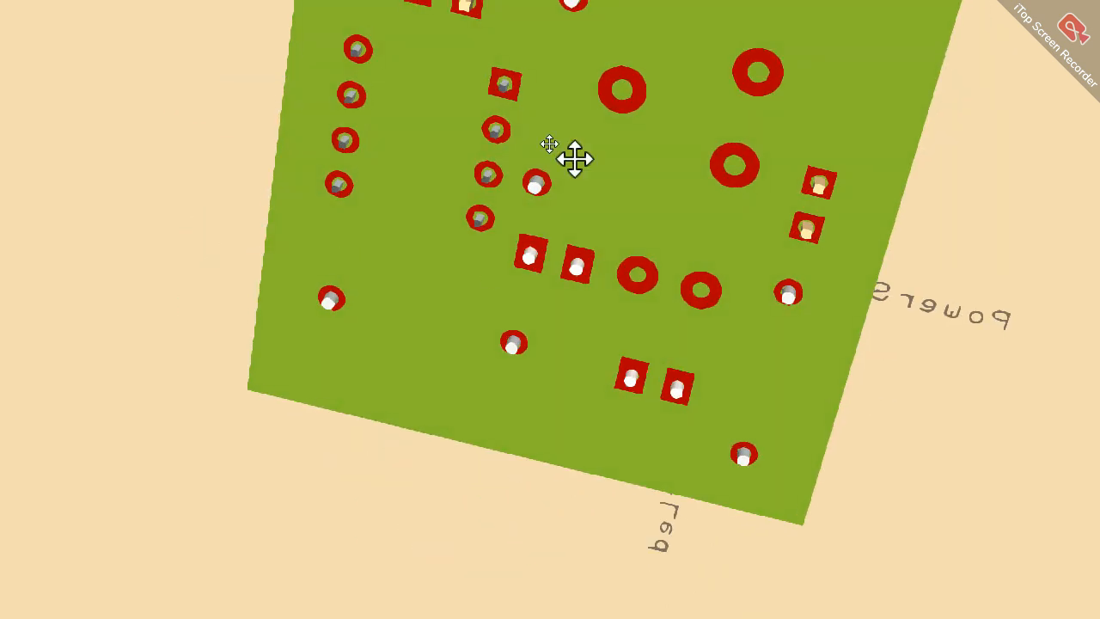
{"action": "left_click_drag", "start_coordinate": [575, 160], "coordinate": [539, 195]}
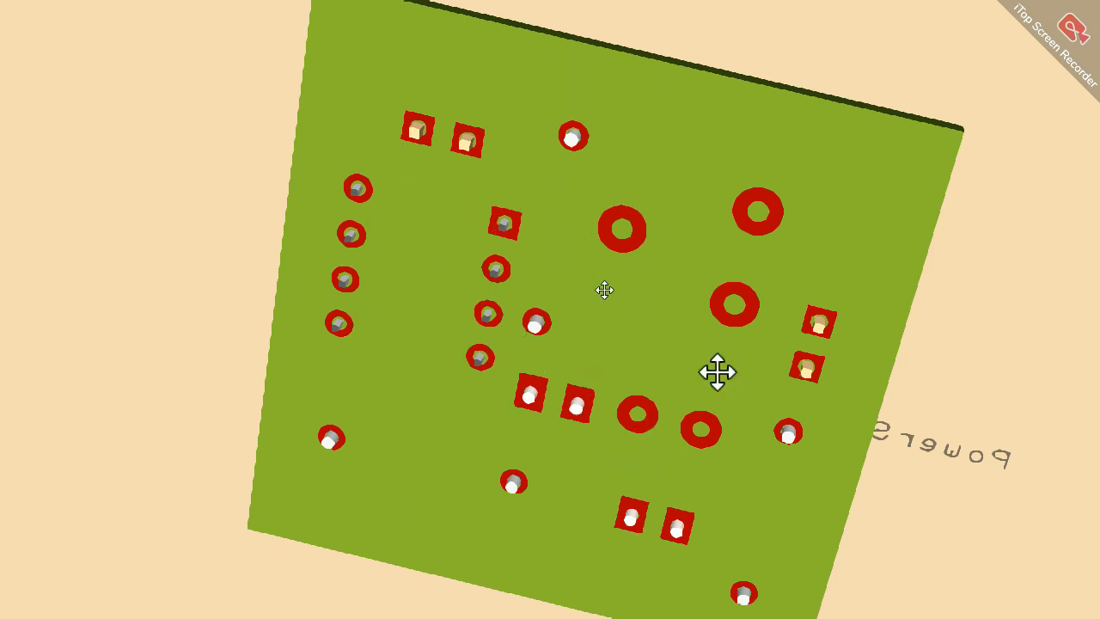
{"action": "left_click_drag", "start_coordinate": [673, 243], "coordinate": [730, 32]}
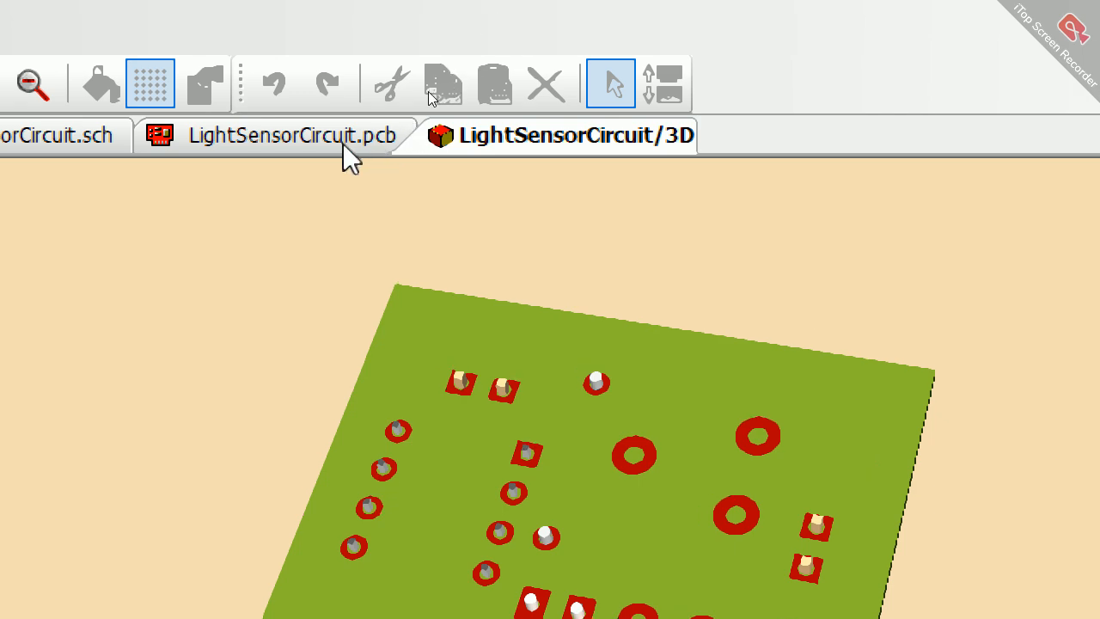
Step: Route a right-angled track from the PowerSupply connector's upper pad to the Sensitivity potentiometer's upper pad and check it in 3D
{"action": "left_click", "coordinate": [343, 144]}
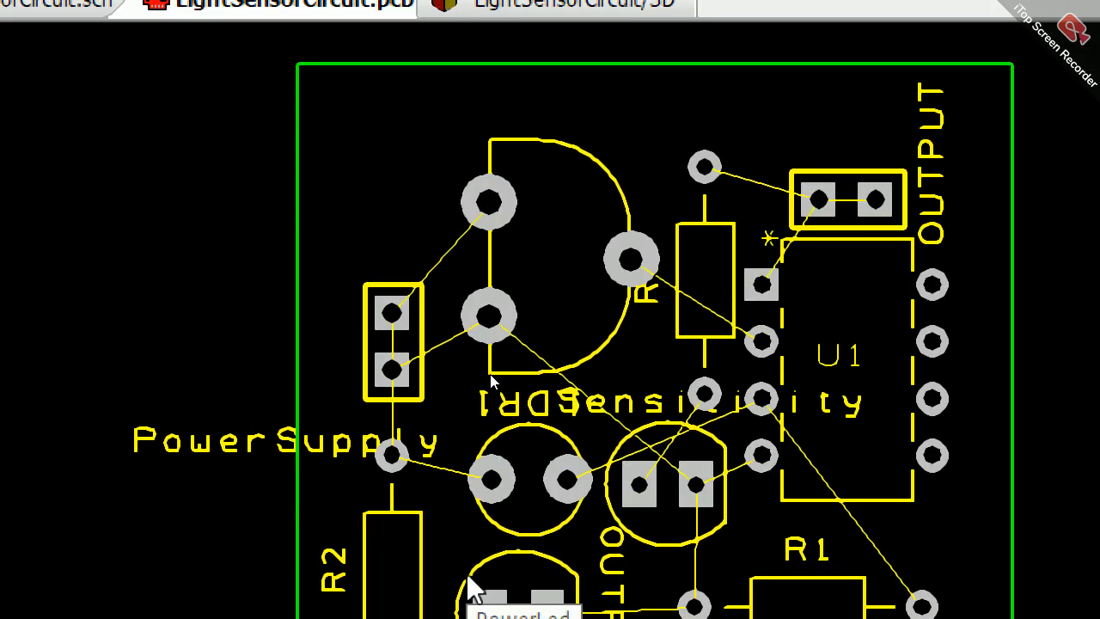
{"action": "left_click", "coordinate": [451, 254]}
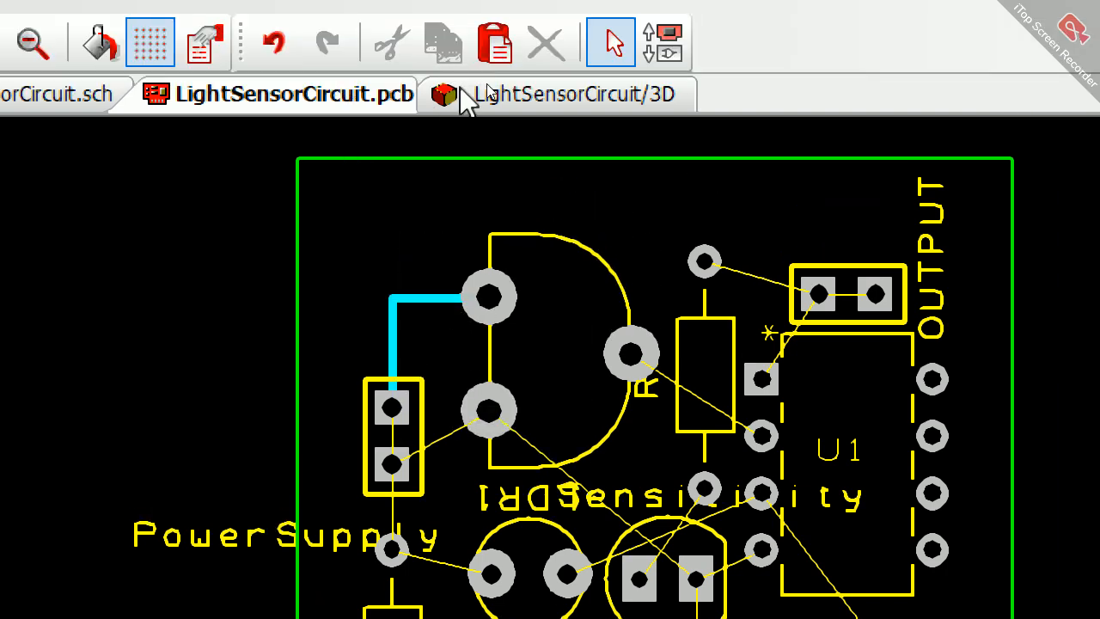
{"action": "left_click", "coordinate": [464, 96]}
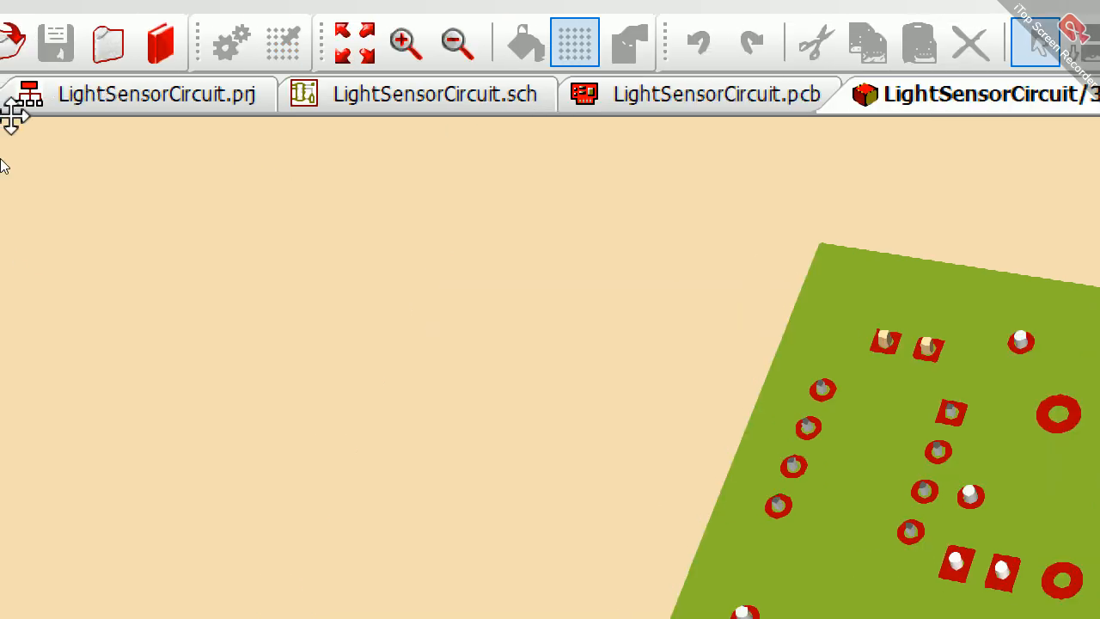
{"action": "left_click", "coordinate": [42, 102]}
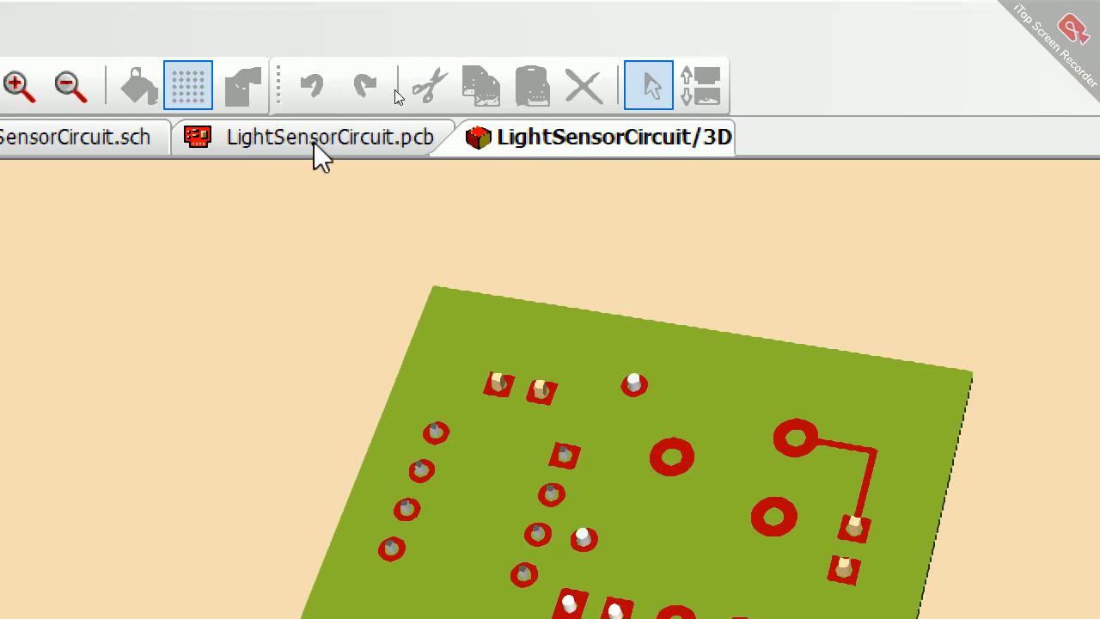
Step: Auto-route all nets on the LightSensorCircuit PCB and close the routing report
{"action": "left_click", "coordinate": [313, 142]}
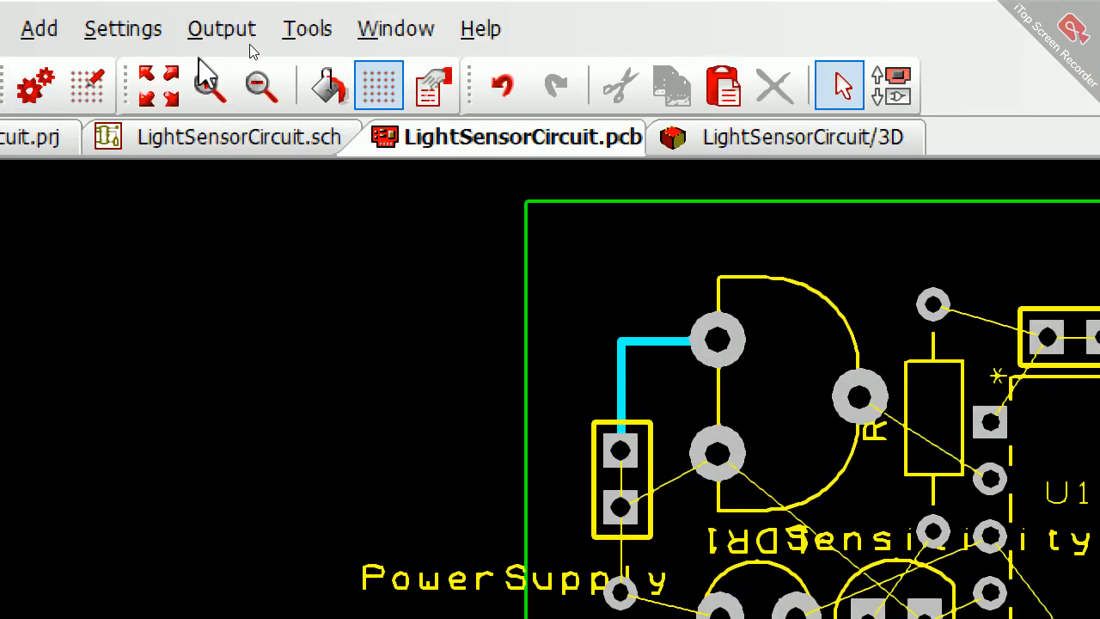
{"action": "left_click", "coordinate": [289, 43]}
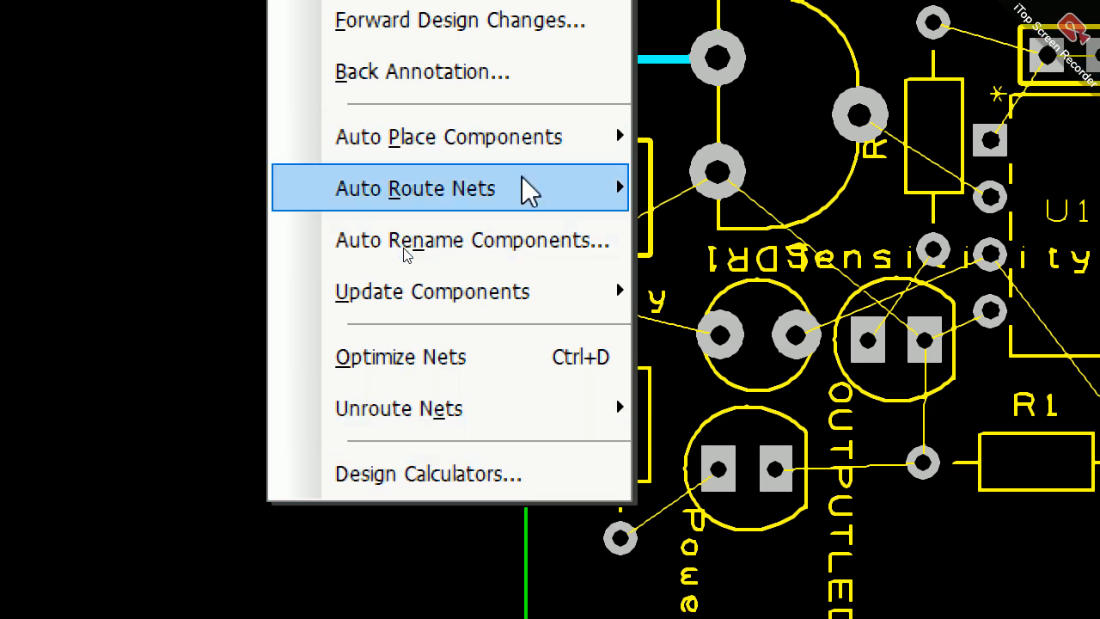
{"action": "mouse_move", "coordinate": [528, 189]}
{"action": "left_click", "coordinate": [731, 190]}
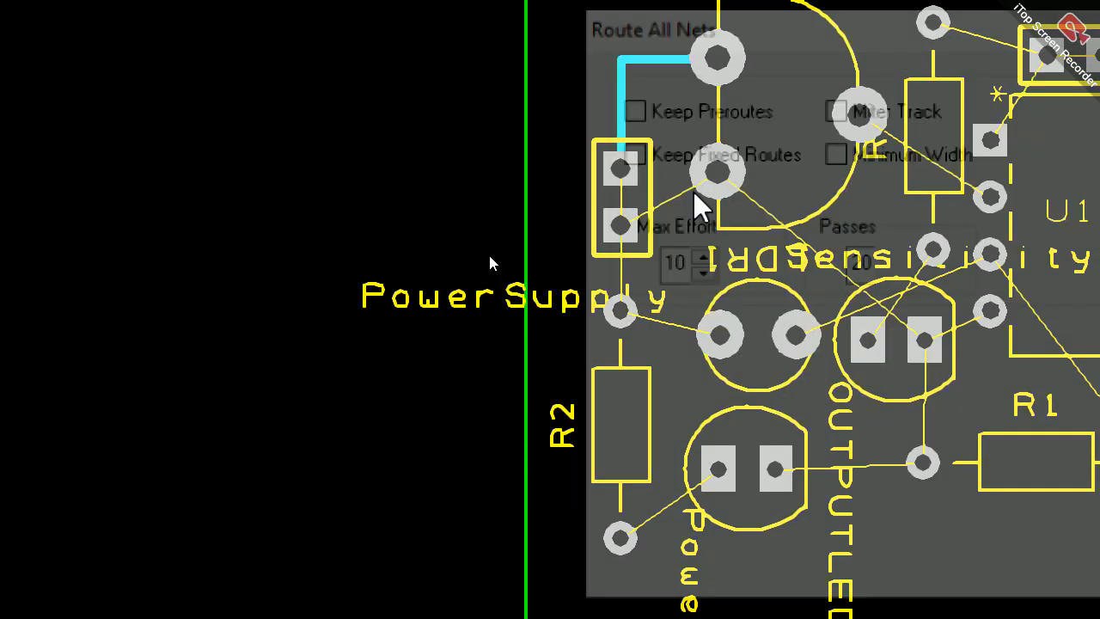
{"action": "left_click", "coordinate": [739, 496]}
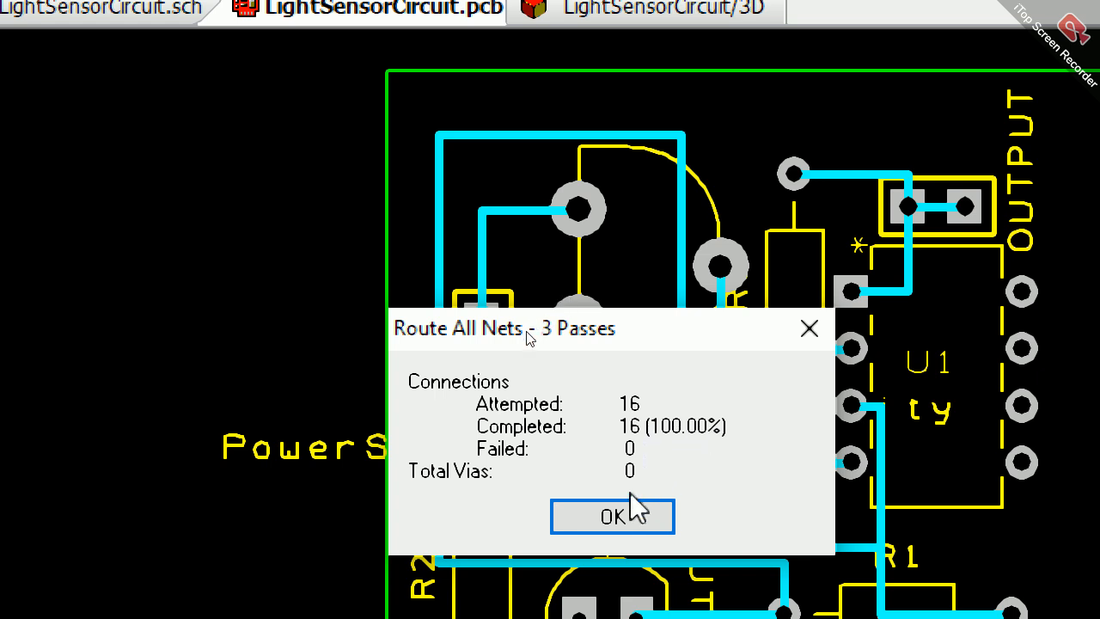
{"action": "left_click", "coordinate": [631, 515]}
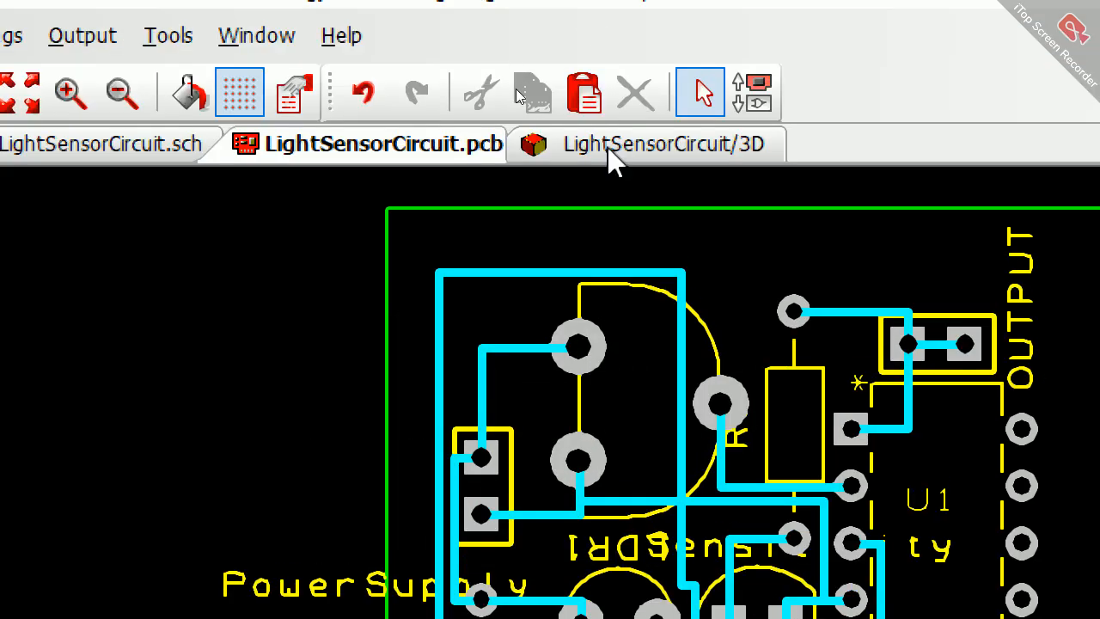
Step: Examine the routed tracks on the board's underside in 3D, then turn it over to view the components
{"action": "left_click", "coordinate": [607, 11]}
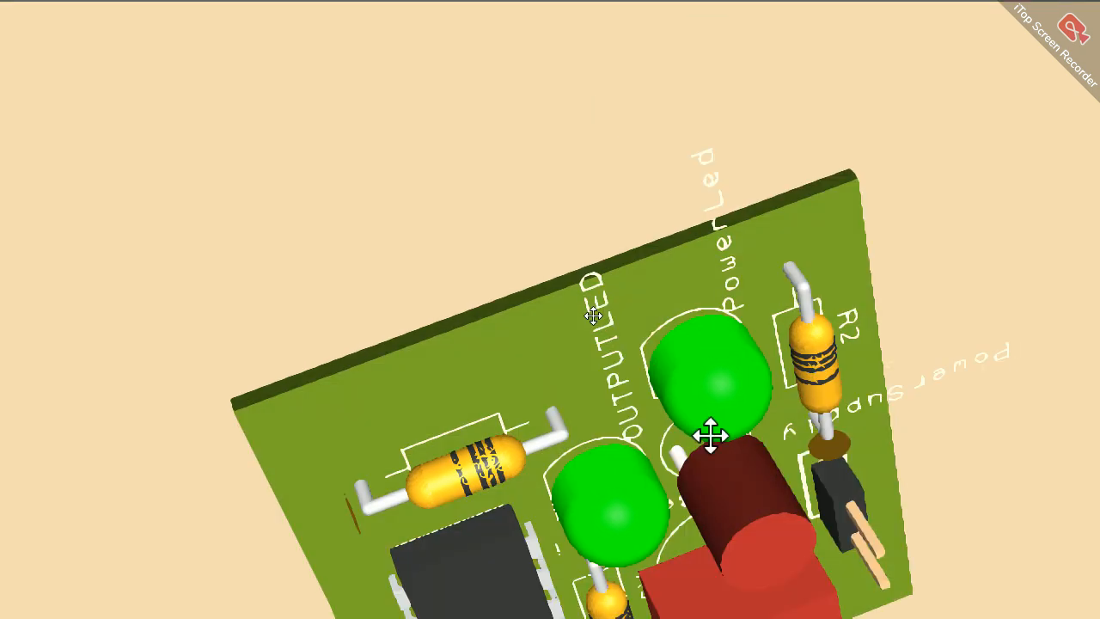
{"action": "mouse_move", "coordinate": [710, 437]}
{"action": "left_mouse_down"}
{"action": "mouse_move", "coordinate": [679, 405]}
{"action": "mouse_move", "coordinate": [845, 314]}
{"action": "mouse_move", "coordinate": [972, 552]}
{"action": "mouse_move", "coordinate": [776, 410]}
{"action": "mouse_move", "coordinate": [1045, 164]}
{"action": "left_mouse_up"}
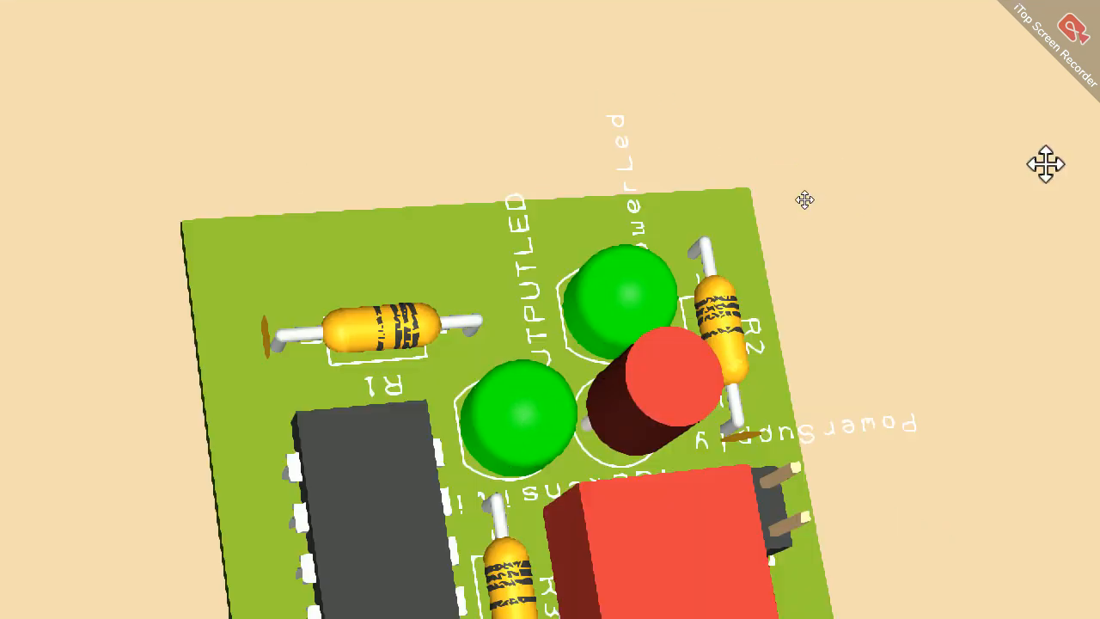
{"action": "left_click_drag", "start_coordinate": [547, 390], "coordinate": [318, 284]}
{"action": "left_click_drag", "start_coordinate": [727, 314], "coordinate": [727, 415]}
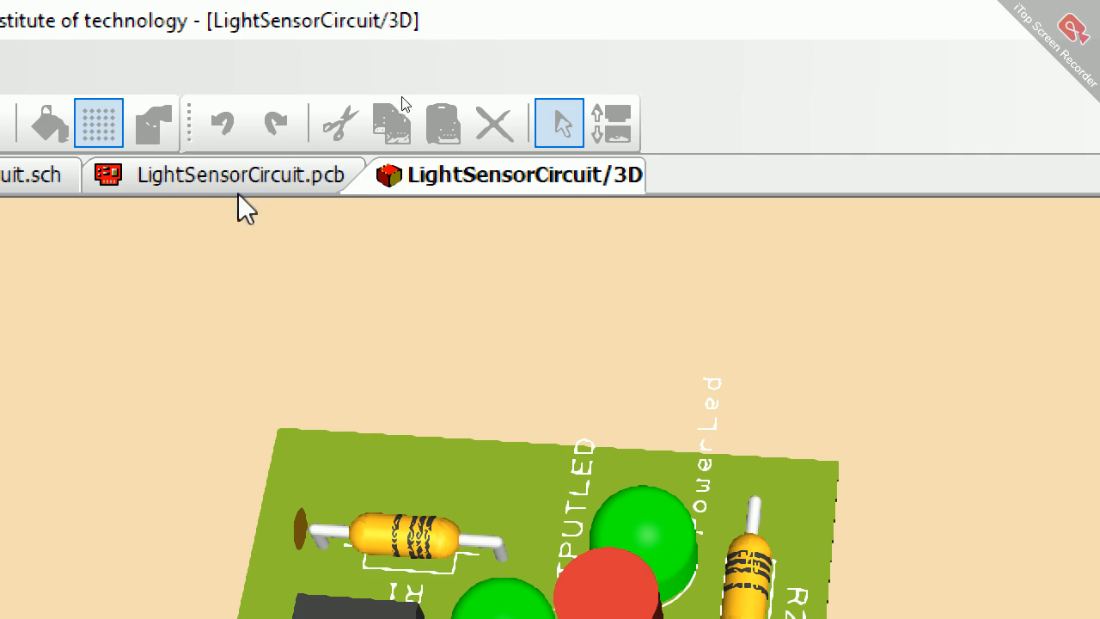
Step: Return to the LightSensorCircuit PCB layout and show the Interaction Bar
{"action": "left_click", "coordinate": [228, 181]}
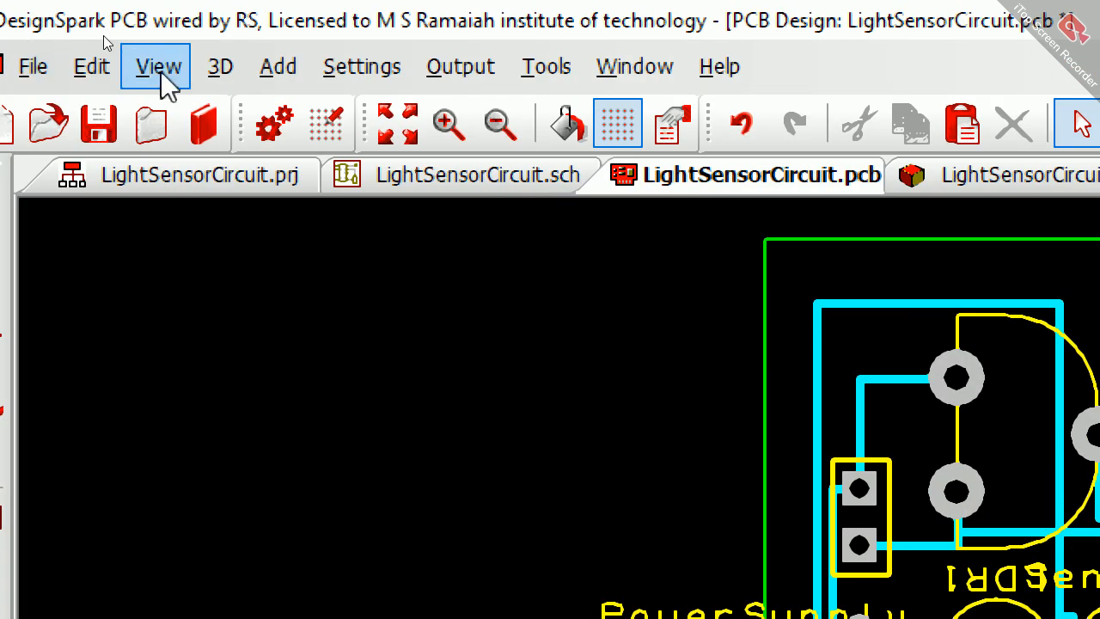
{"action": "left_click", "coordinate": [33, 69]}
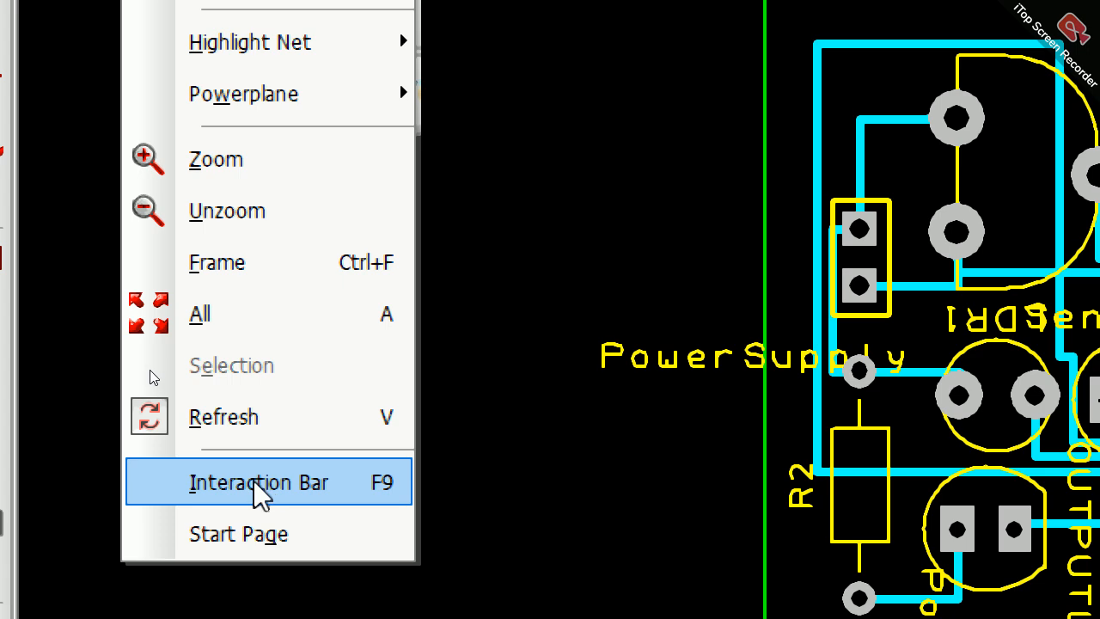
{"action": "left_click", "coordinate": [256, 482]}
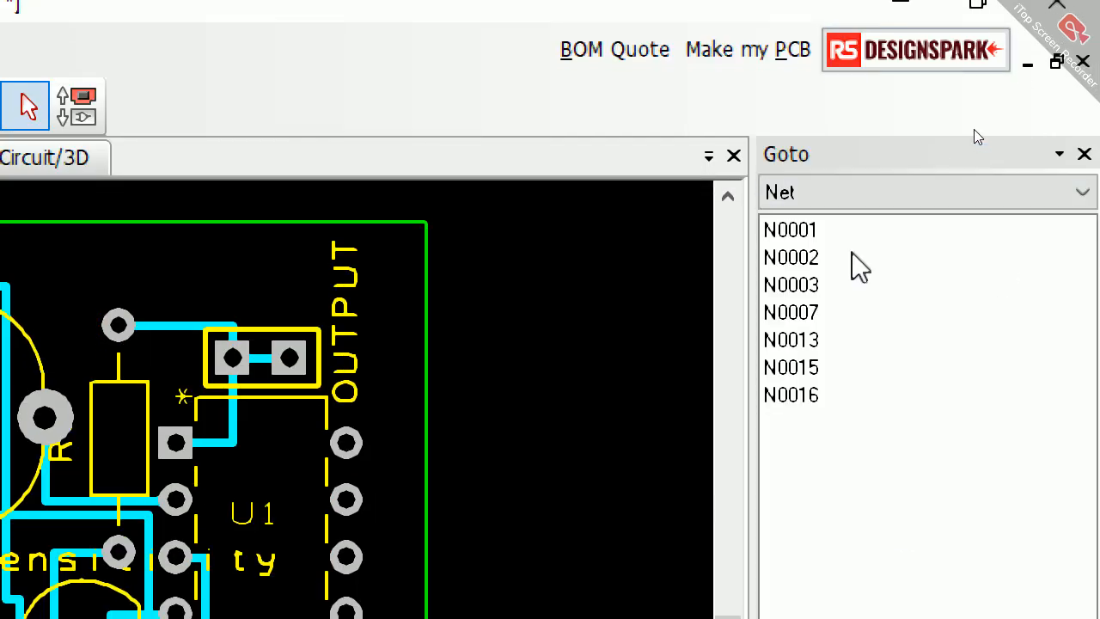
Step: Examine the Goto categories by listing the design's components and then its nets
{"action": "left_click", "coordinate": [839, 203]}
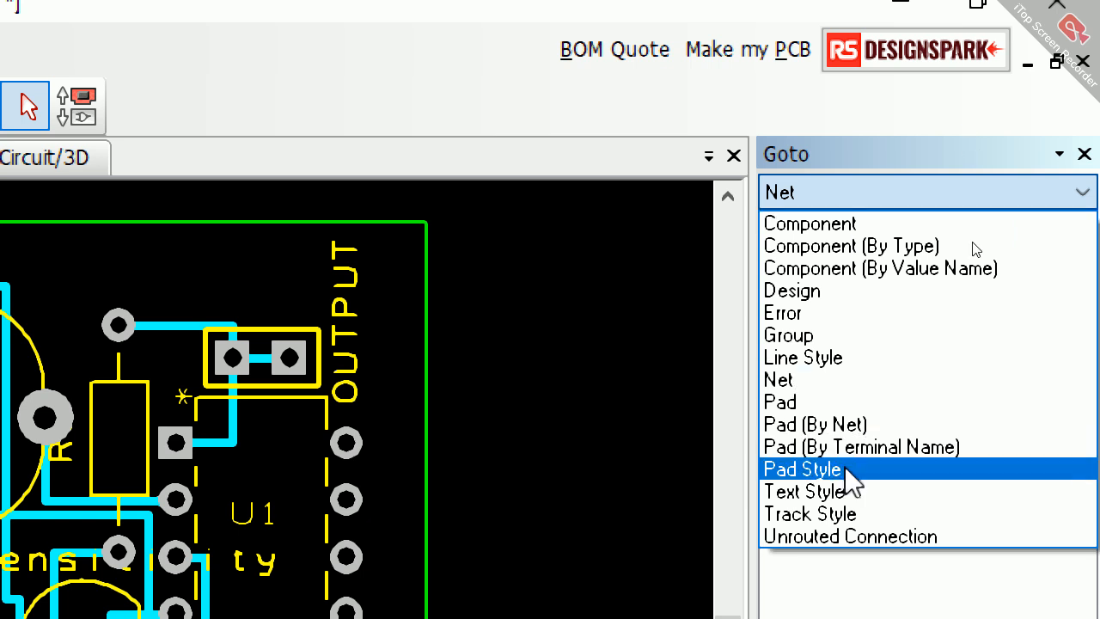
{"action": "left_click", "coordinate": [929, 168]}
{"action": "left_click", "coordinate": [926, 197]}
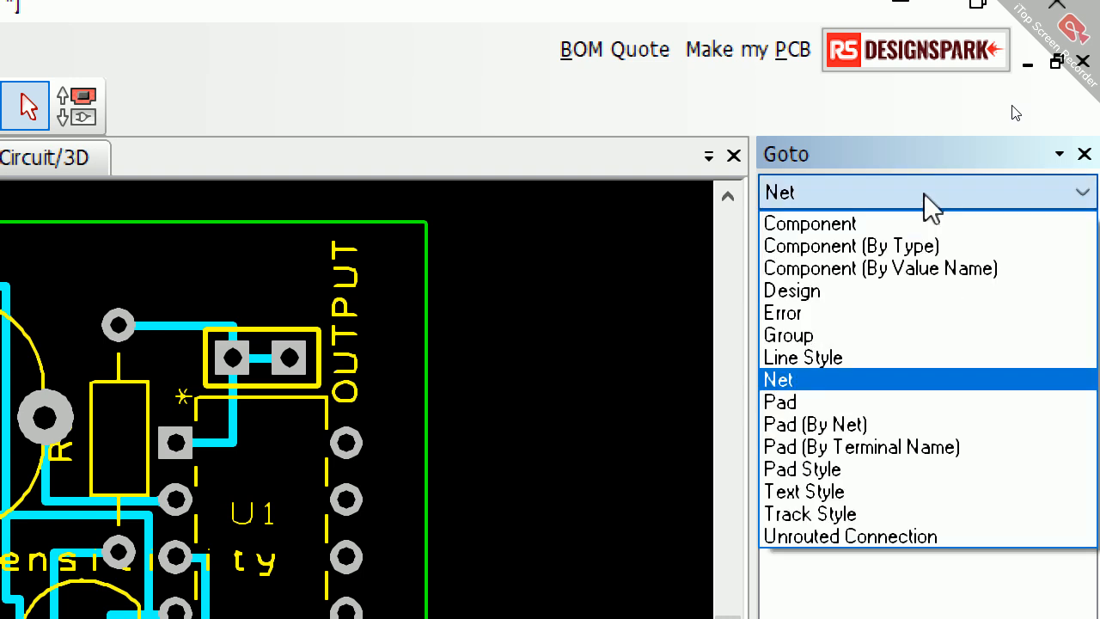
{"action": "left_click", "coordinate": [915, 221]}
{"action": "left_click", "coordinate": [904, 203]}
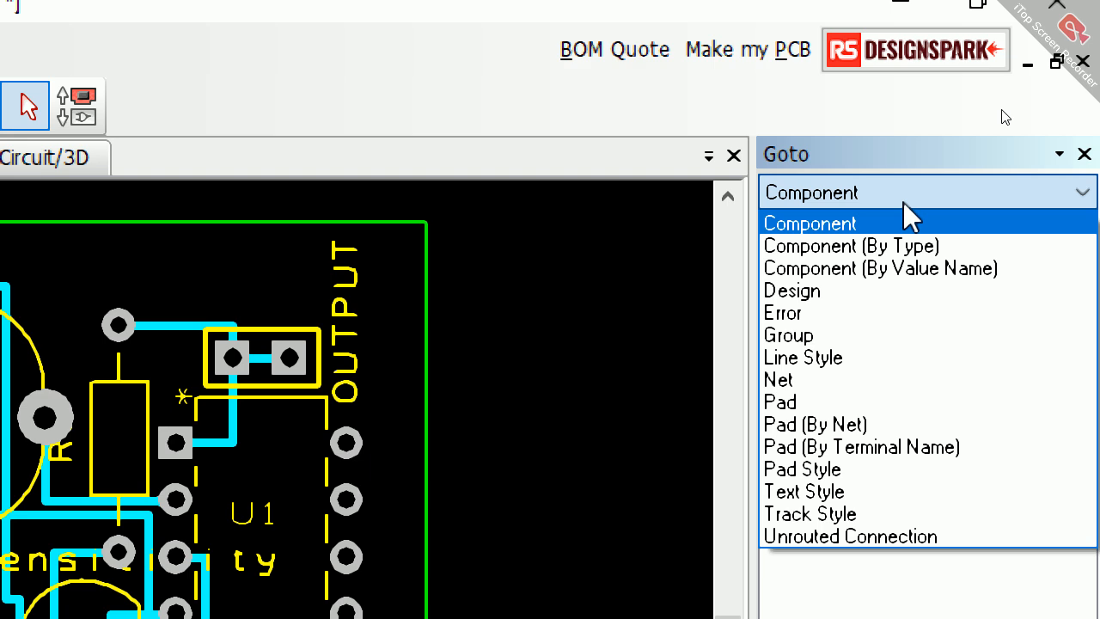
{"action": "left_click", "coordinate": [830, 388]}
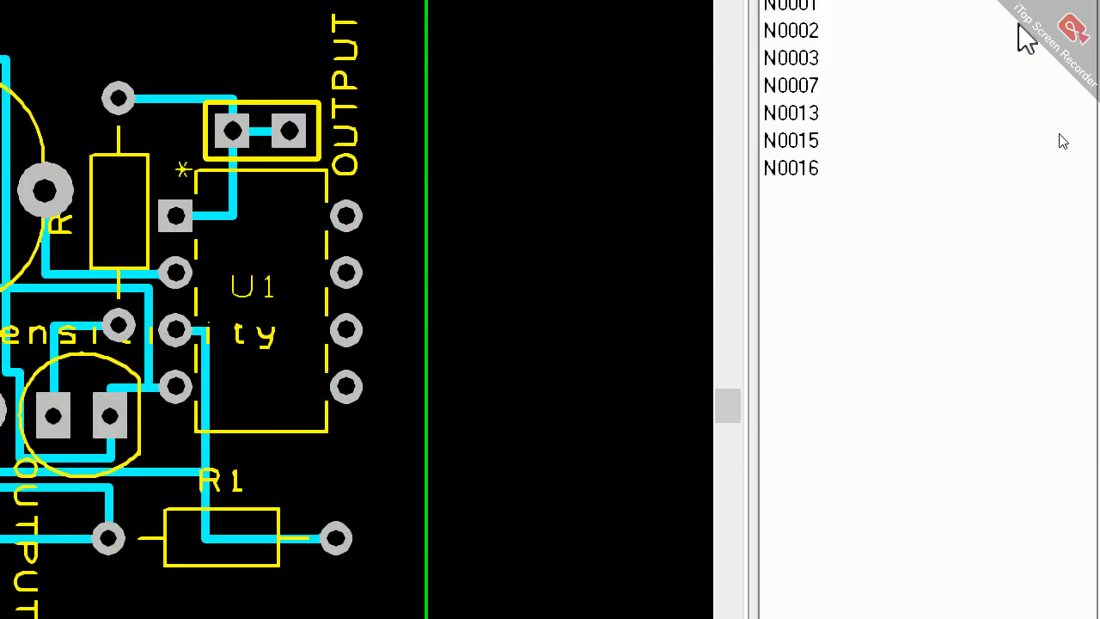
{"action": "left_click", "coordinate": [953, 136]}
{"action": "left_click", "coordinate": [953, 137]}
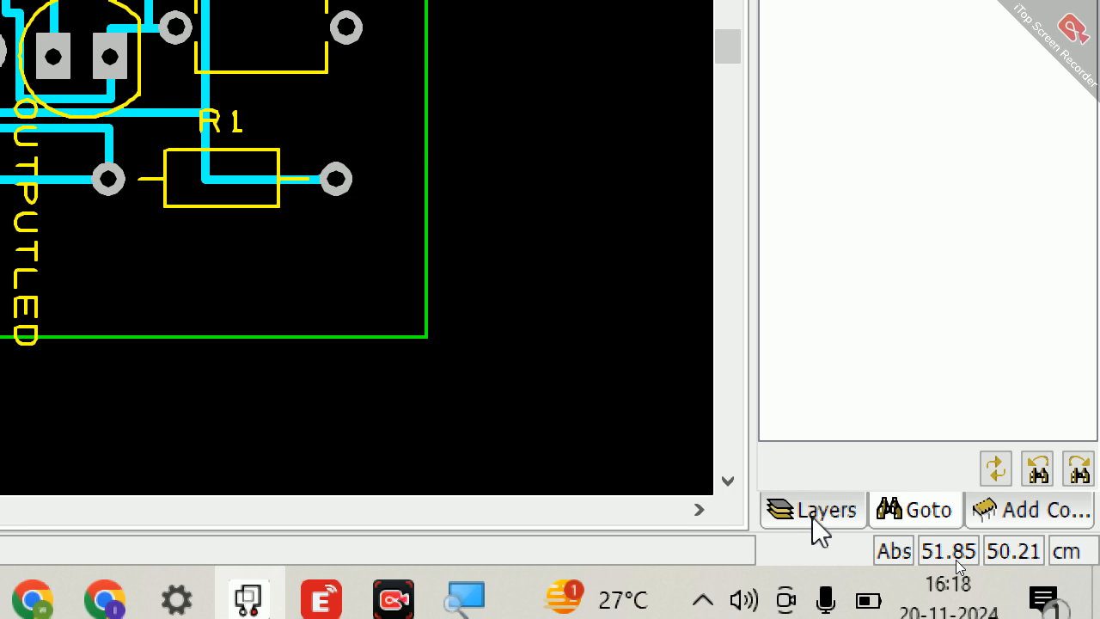
Step: Hide the Bottom Copper layer so only the silkscreen, documentation and board outline are shown
{"action": "left_click", "coordinate": [813, 514]}
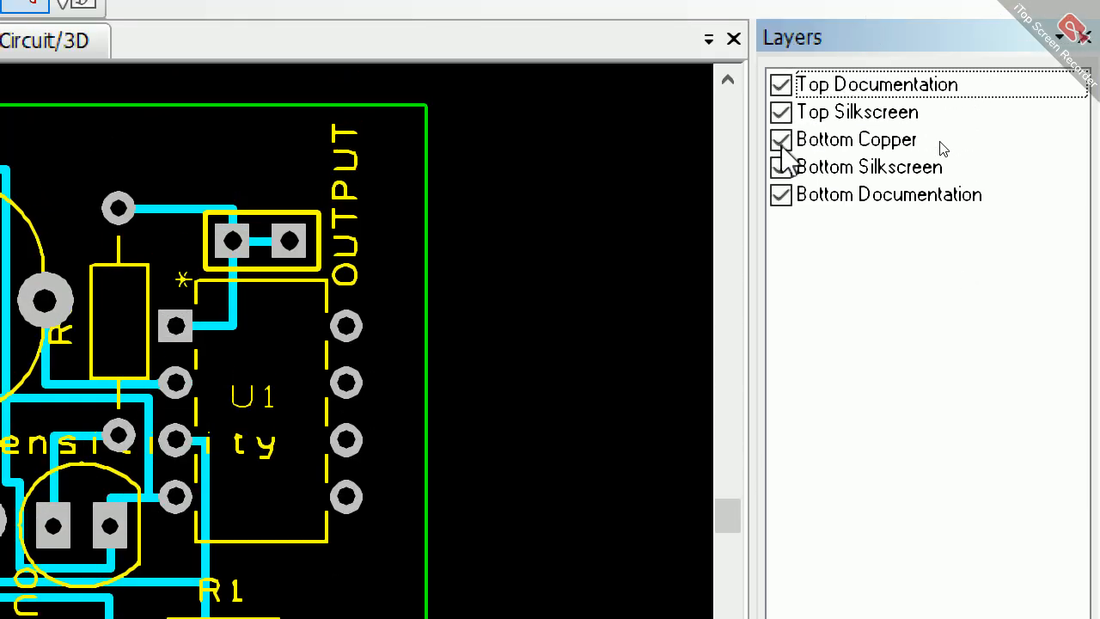
{"action": "left_click", "coordinate": [780, 140]}
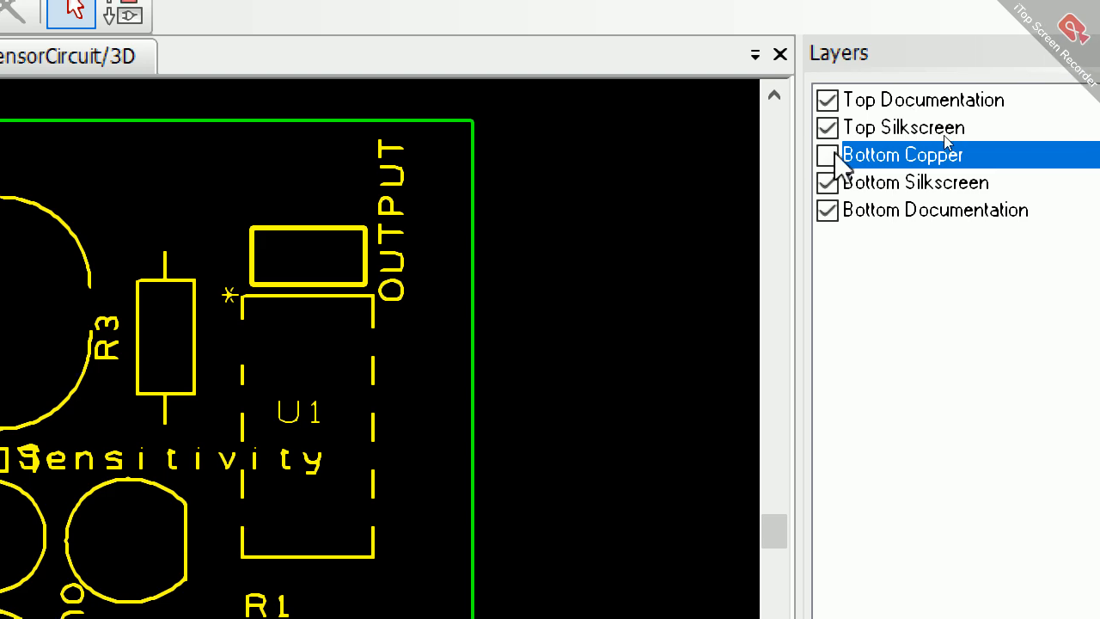
{"action": "left_click", "coordinate": [828, 156]}
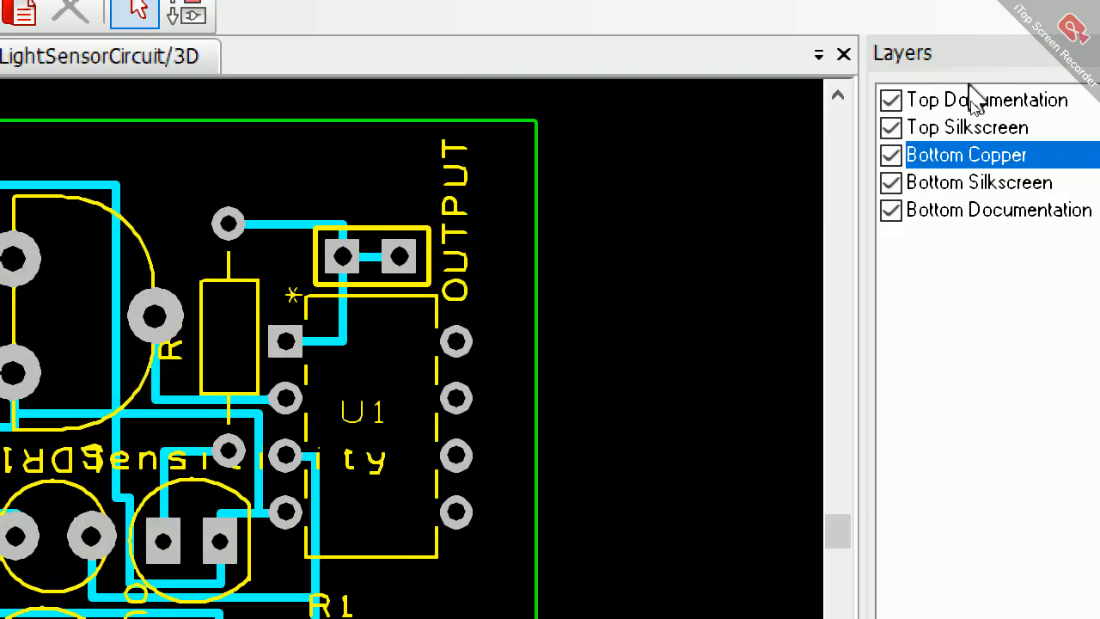
{"action": "left_click", "coordinate": [891, 155]}
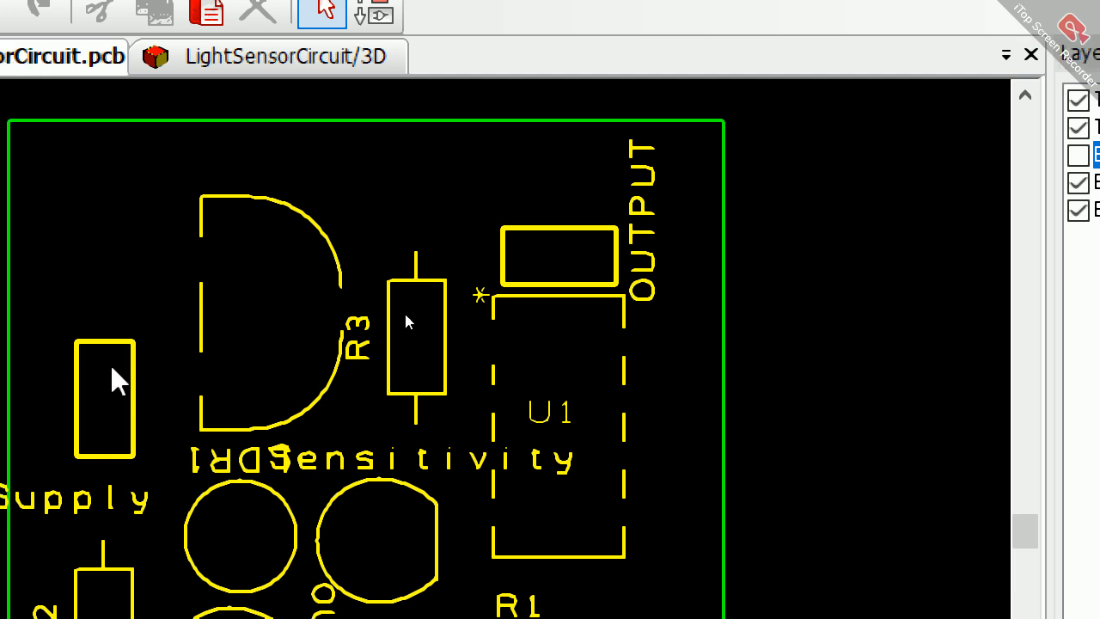
Step: Try to reposition the PowerSupply label near its connector at the board's edge
{"action": "mouse_move", "coordinate": [106, 505]}
{"action": "left_mouse_down"}
{"action": "mouse_move", "coordinate": [117, 351]}
{"action": "mouse_move", "coordinate": [160, 492]}
{"action": "left_mouse_up"}
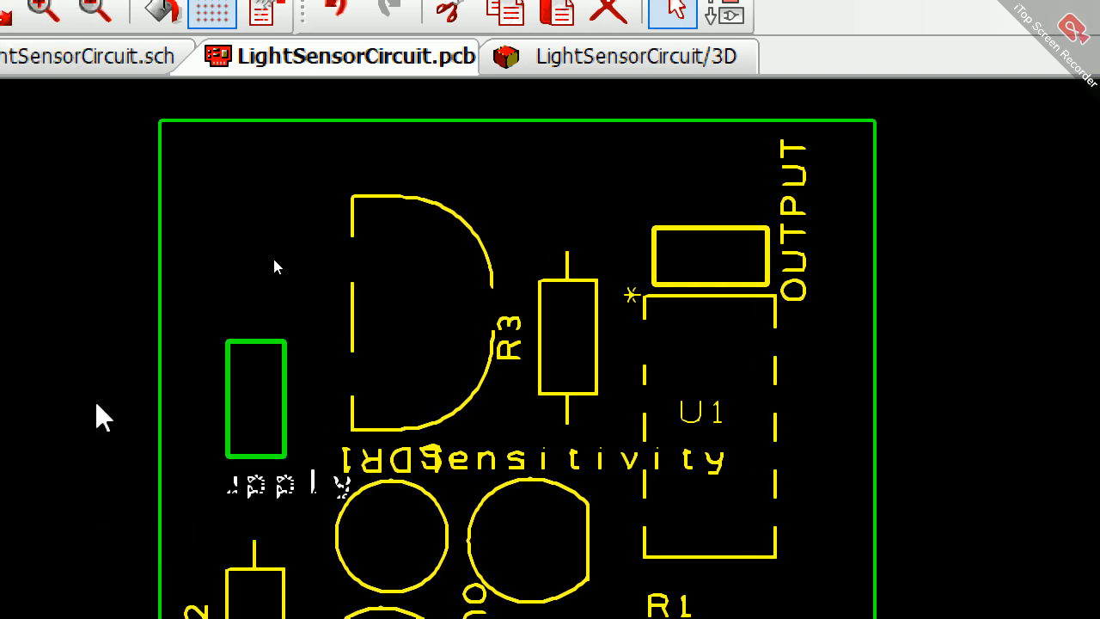
{"action": "left_click_drag", "start_coordinate": [97, 395], "coordinate": [102, 482]}
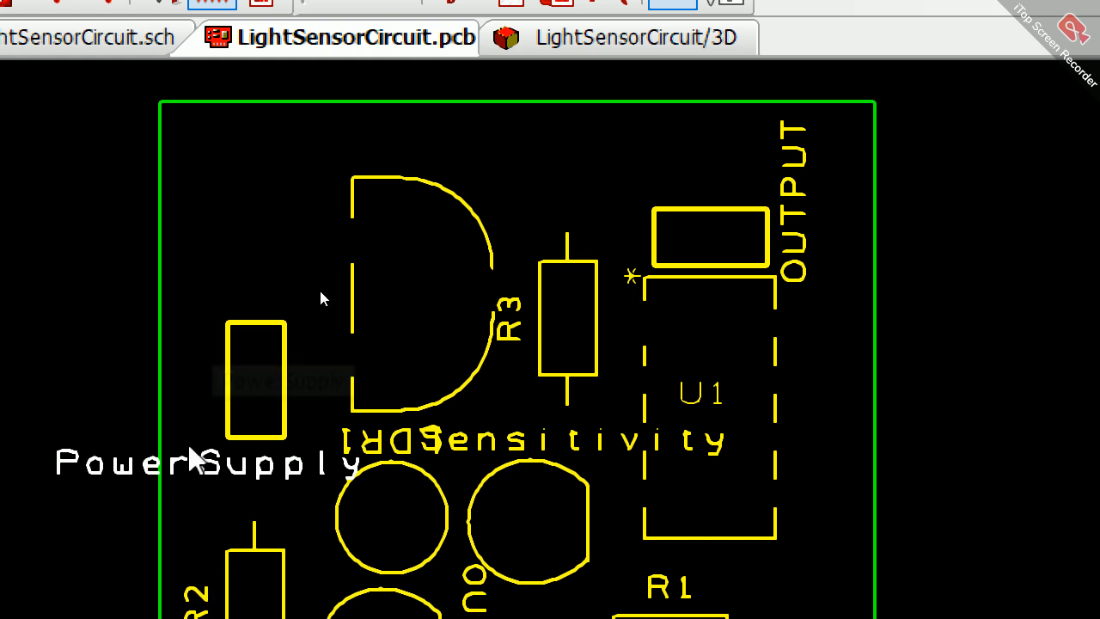
{"action": "mouse_move", "coordinate": [192, 455]}
{"action": "left_mouse_down"}
{"action": "mouse_move", "coordinate": [172, 312]}
{"action": "mouse_move", "coordinate": [180, 483]}
{"action": "mouse_move", "coordinate": [178, 459]}
{"action": "left_mouse_up"}
{"action": "mouse_move", "coordinate": [187, 365]}
{"action": "left_mouse_down"}
{"action": "mouse_move", "coordinate": [199, 464]}
{"action": "mouse_move", "coordinate": [194, 451]}
{"action": "left_mouse_up"}
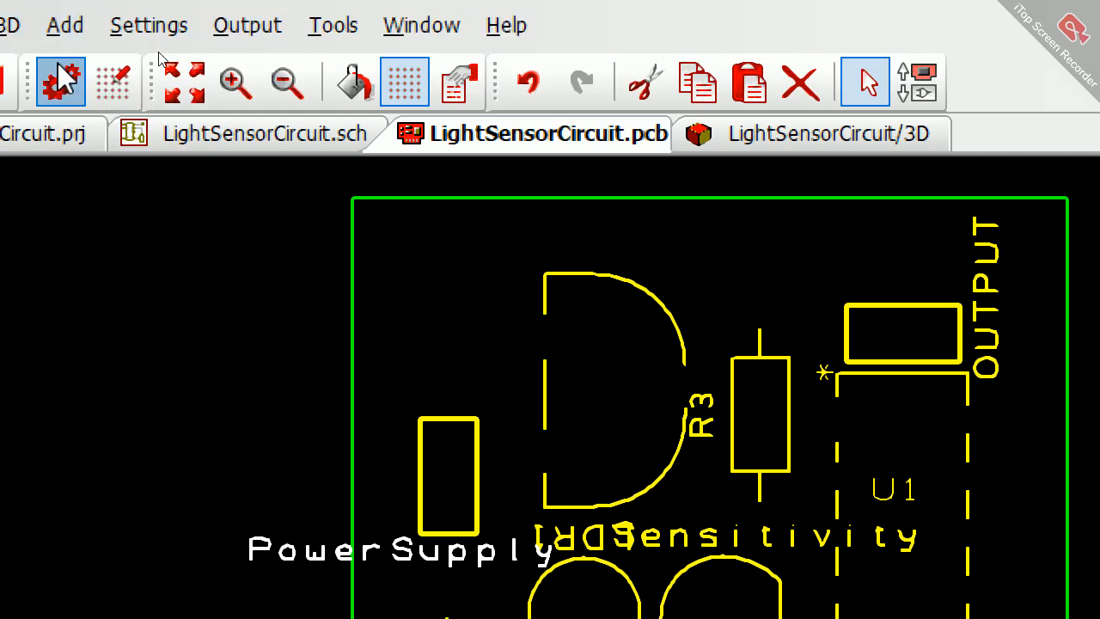
Step: Set the Default text style's font to Times New Roman Bold and apply it to all text styles in the design technology
{"action": "left_click", "coordinate": [60, 82]}
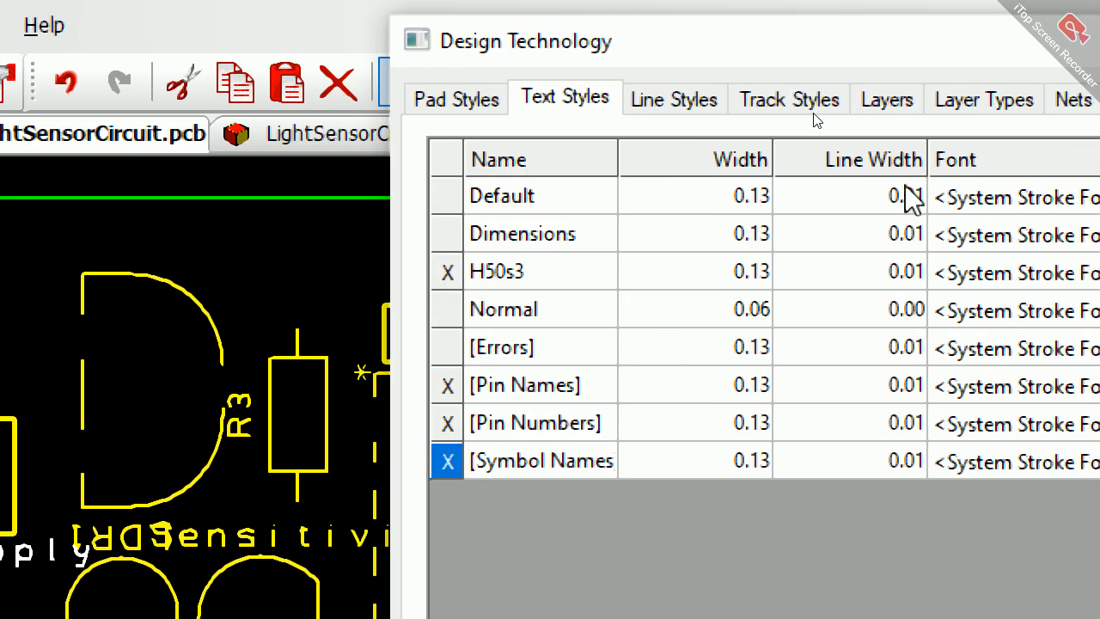
{"action": "left_click", "coordinate": [995, 204]}
{"action": "left_click", "coordinate": [995, 204]}
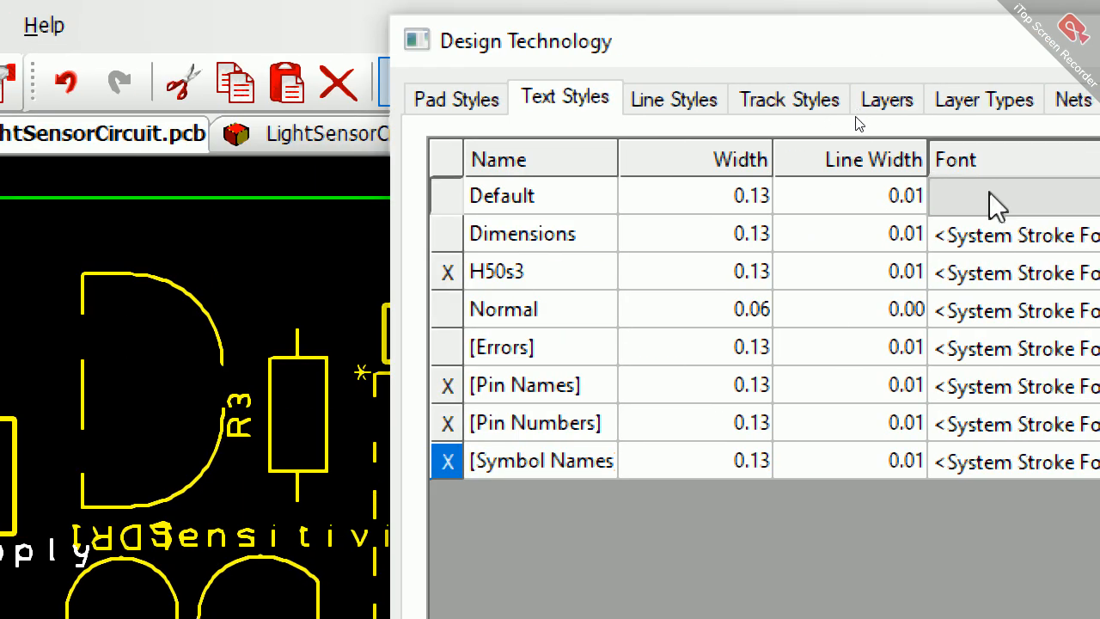
{"action": "key", "text": "t"}
{"action": "key", "text": "t"}
{"action": "key", "text": "t"}
{"action": "key", "text": "t"}
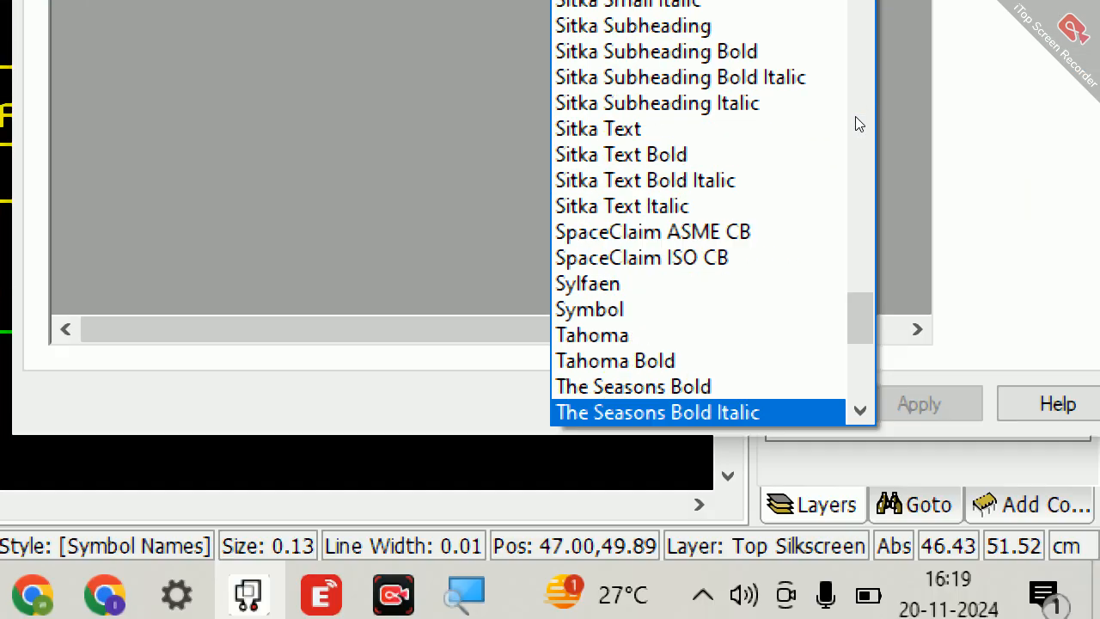
{"action": "key", "text": "t"}
{"action": "key", "text": "t"}
{"action": "key", "text": "t"}
{"action": "key", "text": "t"}
{"action": "key", "text": "t"}
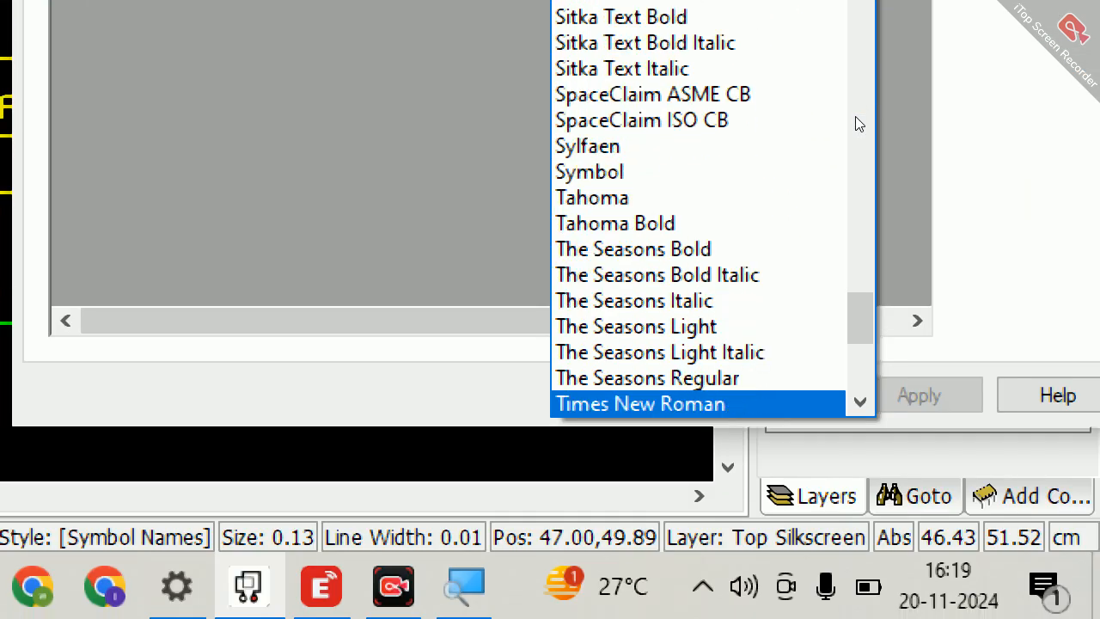
{"action": "key", "text": "t"}
{"action": "key", "text": "t"}
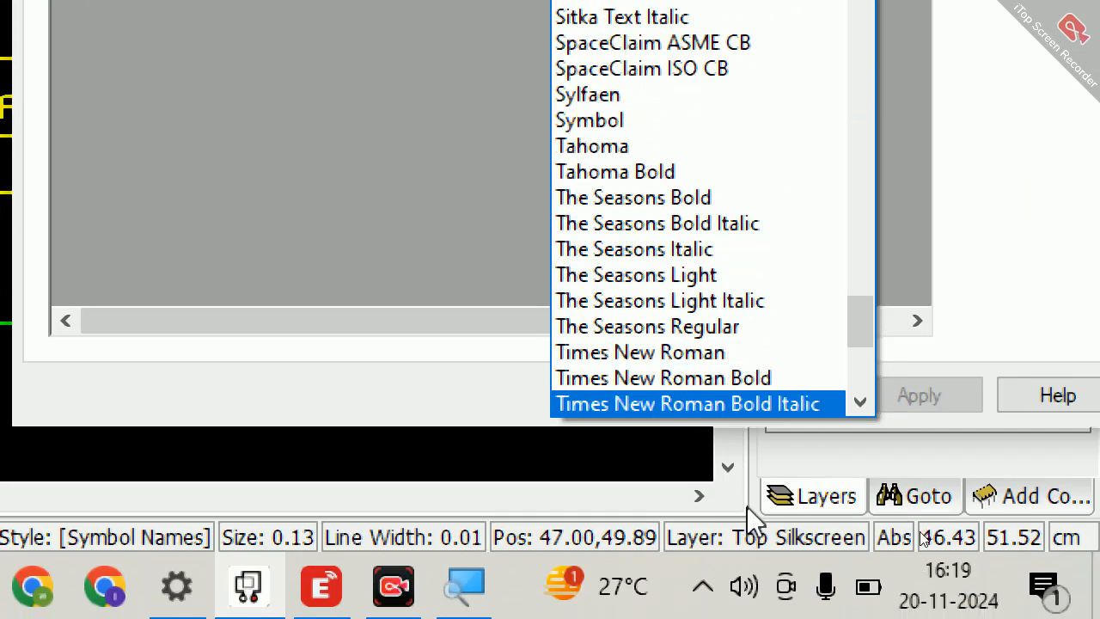
{"action": "left_click", "coordinate": [730, 378]}
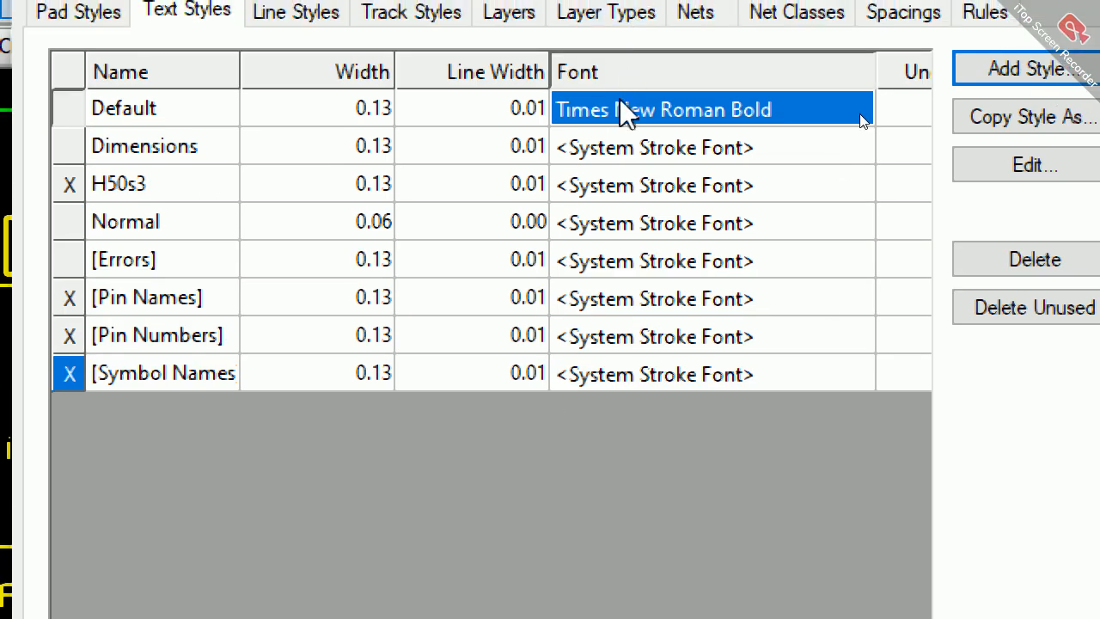
{"action": "right_click", "coordinate": [620, 60]}
{"action": "left_click", "coordinate": [884, 125]}
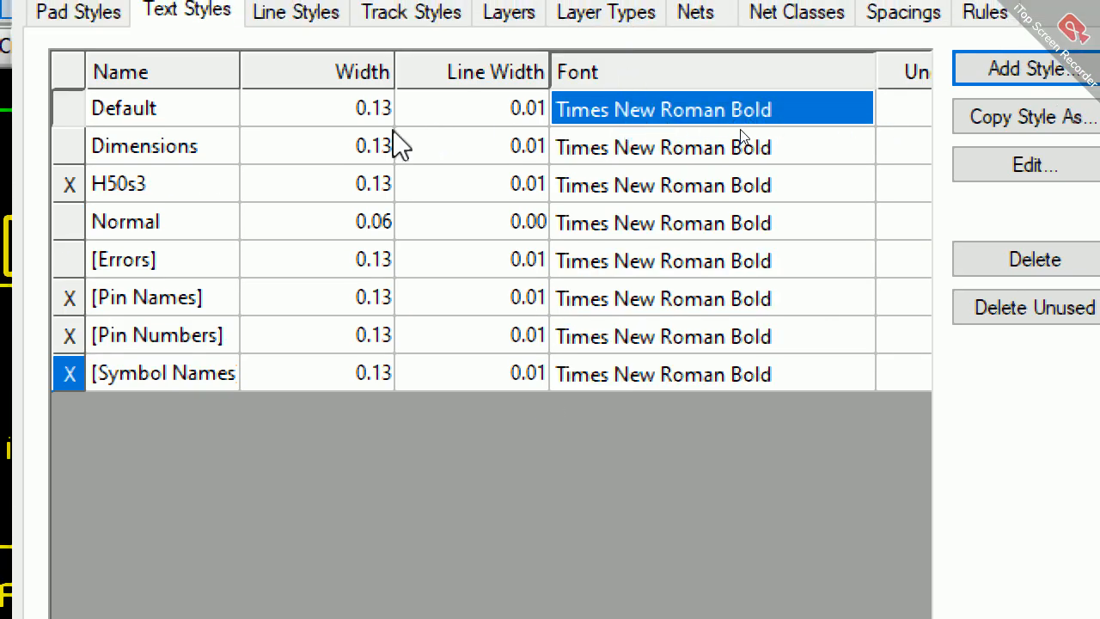
Step: Apply the Default text style's 0.13 width to all text styles and accept the design technology changes
{"action": "left_click", "coordinate": [361, 118]}
{"action": "right_click", "coordinate": [361, 118]}
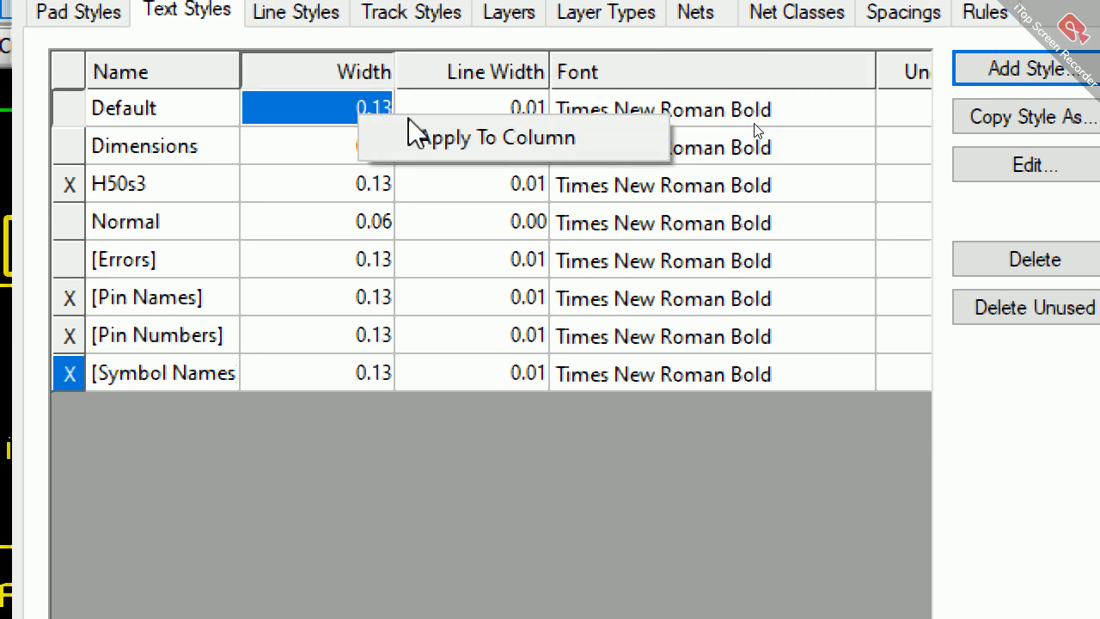
{"action": "left_click", "coordinate": [424, 140]}
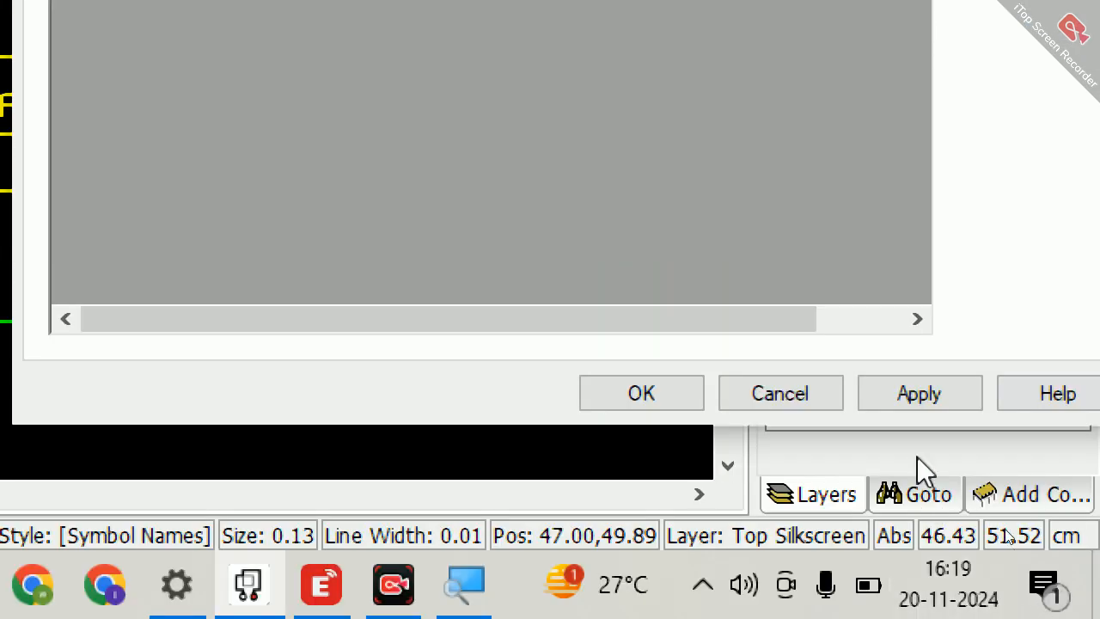
{"action": "left_click", "coordinate": [907, 397]}
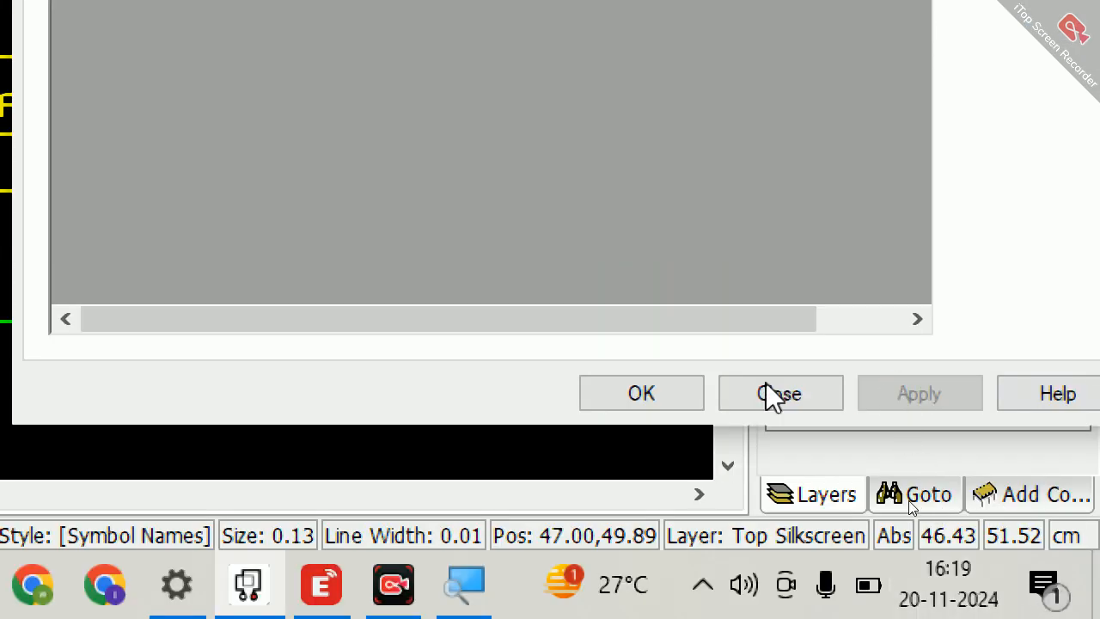
{"action": "left_click", "coordinate": [673, 395]}
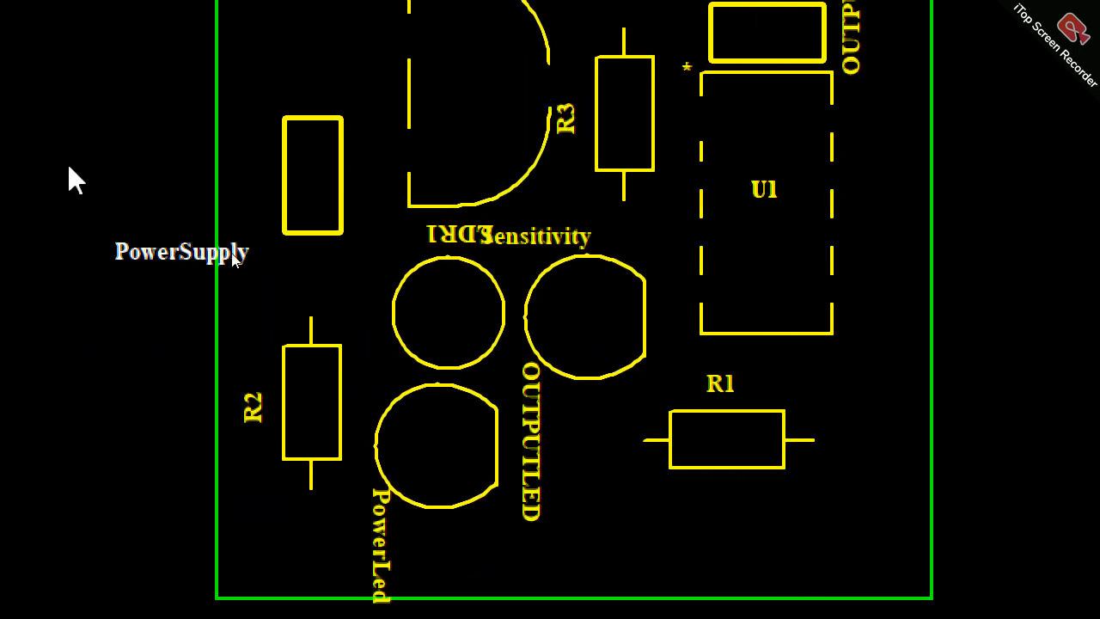
Step: Rotate the PowerSupply label to vertical and place it inside the board along the connector's outer side
{"action": "left_click_drag", "start_coordinate": [225, 262], "coordinate": [339, 110]}
{"action": "key", "text": "r"}
Step: Turn the LDR1 label upright above its circle and stand the Sensitivity label vertically beside the potentiometer's straight edge
{"action": "key", "text": "r"}
{"action": "key", "text": "r"}
{"action": "left_click_drag", "start_coordinate": [422, 235], "coordinate": [395, 250]}
Step: Rotate the R3 label to horizontal and place it inside the resistor's body outline
{"action": "key", "text": "r"}
{"action": "left_click_drag", "start_coordinate": [393, 293], "coordinate": [364, 250]}
{"action": "left_click_drag", "start_coordinate": [522, 243], "coordinate": [438, 265]}
{"action": "key", "text": "r"}
{"action": "left_click_drag", "start_coordinate": [455, 129], "coordinate": [442, 141]}
{"action": "left_click", "coordinate": [570, 119]}
{"action": "key", "text": "r"}
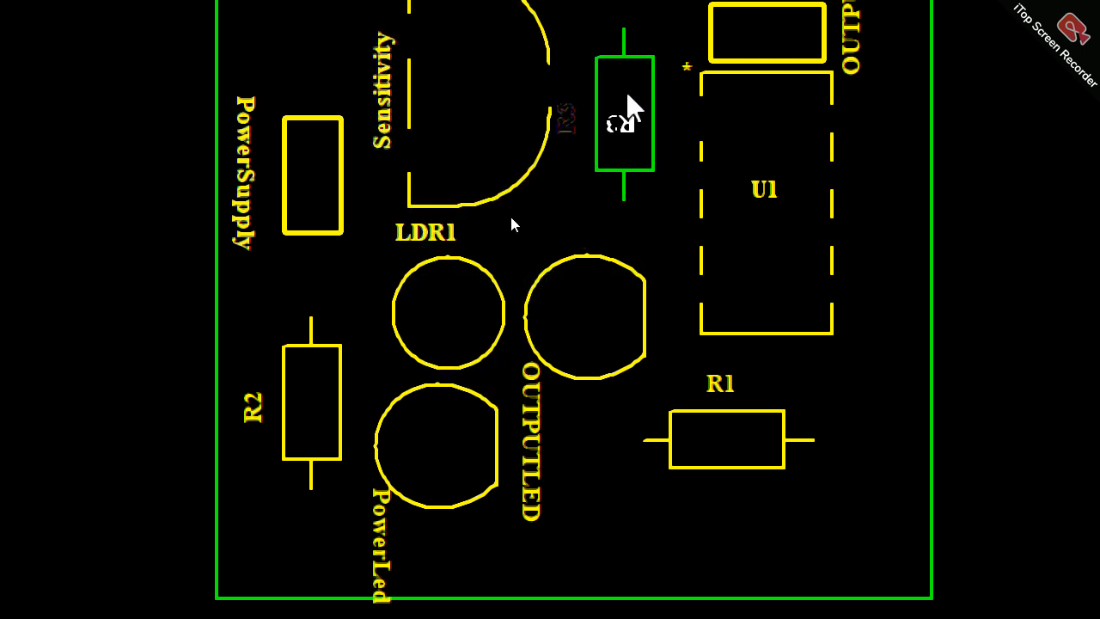
{"action": "key", "text": "r"}
{"action": "key", "text": "r"}
{"action": "key", "text": "r"}
{"action": "left_click", "coordinate": [604, 93]}
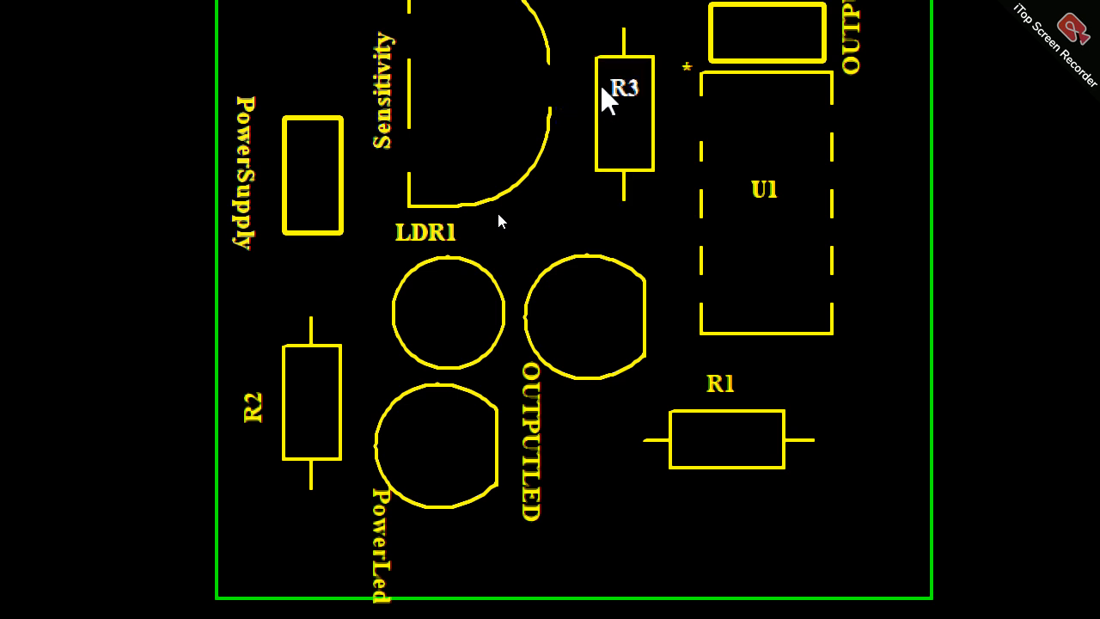
Step: Shift the LDR1 label to centre it above its circle and move the OUTPUTLED label below its LED outline
{"action": "left_click", "coordinate": [438, 240]}
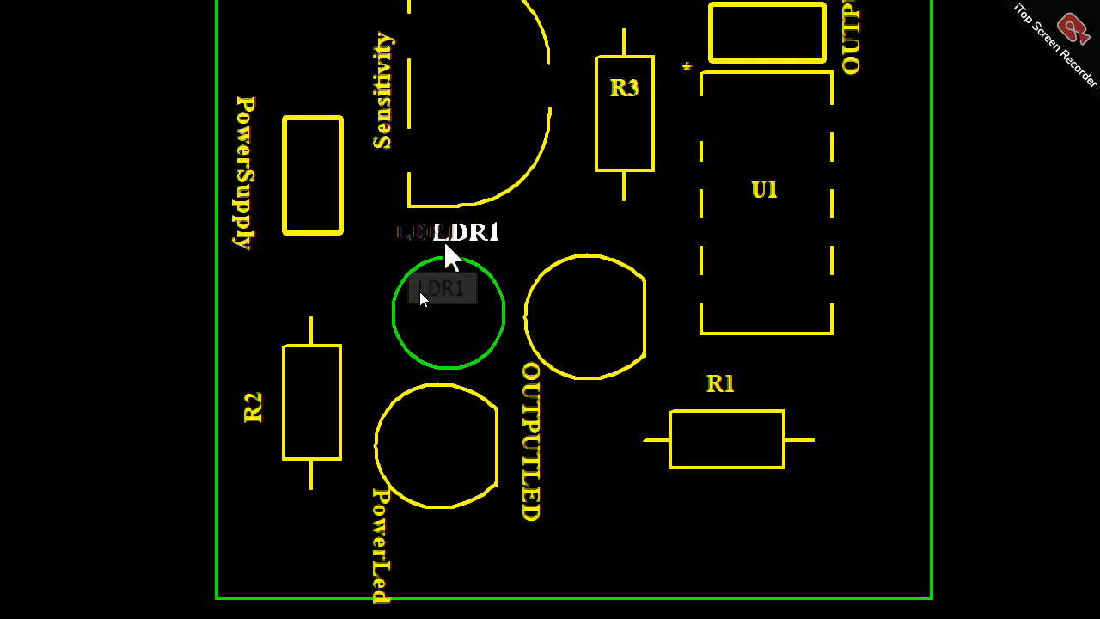
{"action": "left_click", "coordinate": [443, 239]}
{"action": "left_click", "coordinate": [536, 500]}
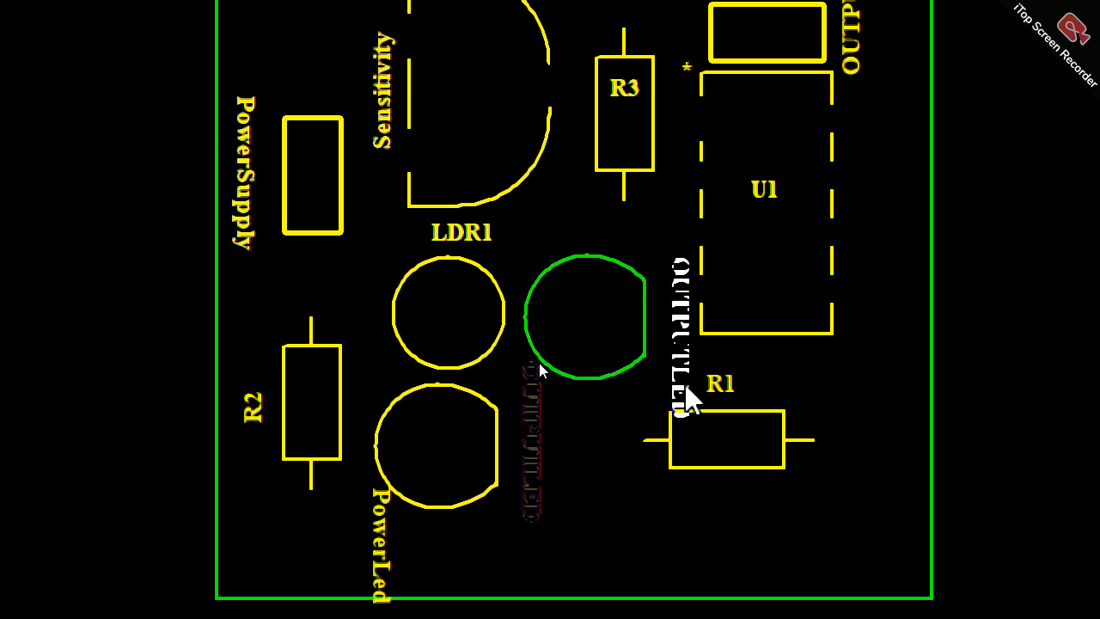
{"action": "left_click", "coordinate": [565, 529]}
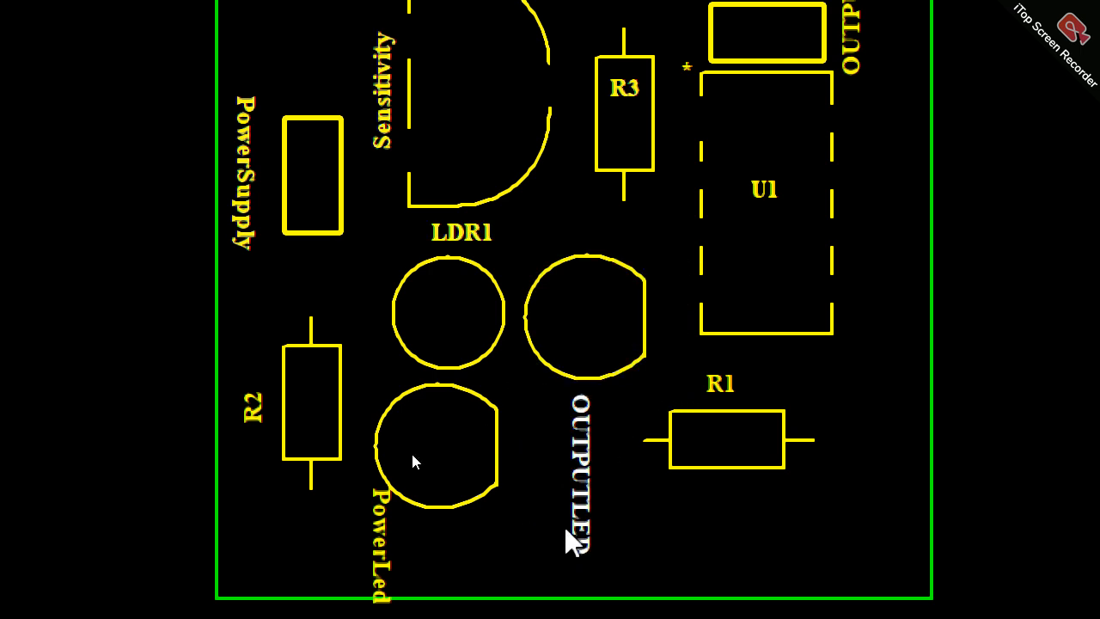
Step: Turn the PowerLed label horizontal below its LED outline and the R2 label horizontal inside its resistor body
{"action": "left_click", "coordinate": [400, 533]}
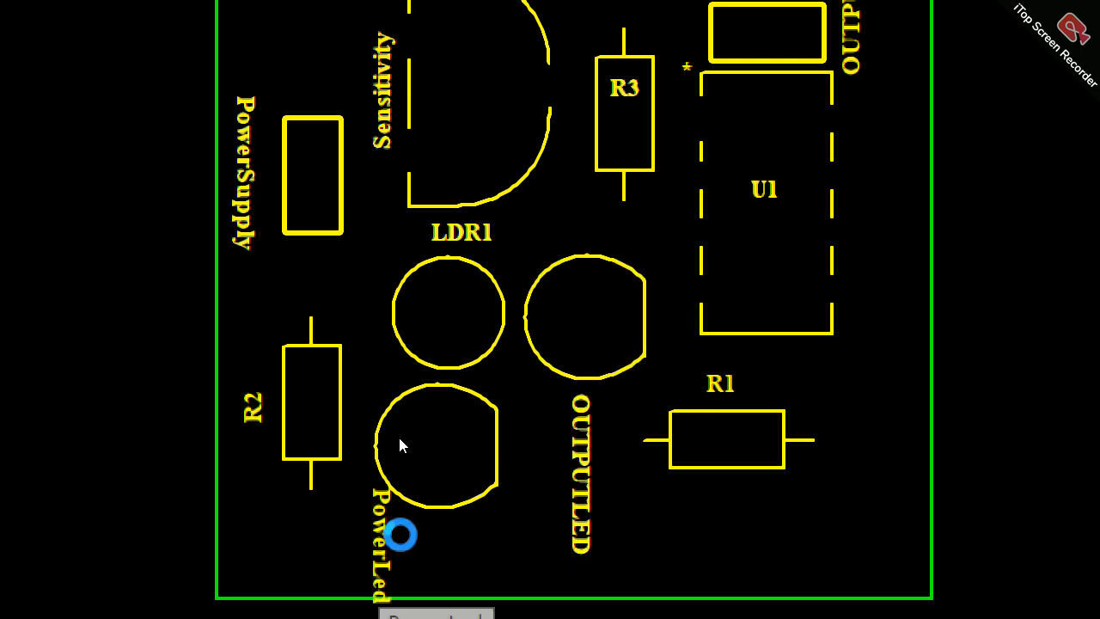
{"action": "left_click", "coordinate": [400, 494]}
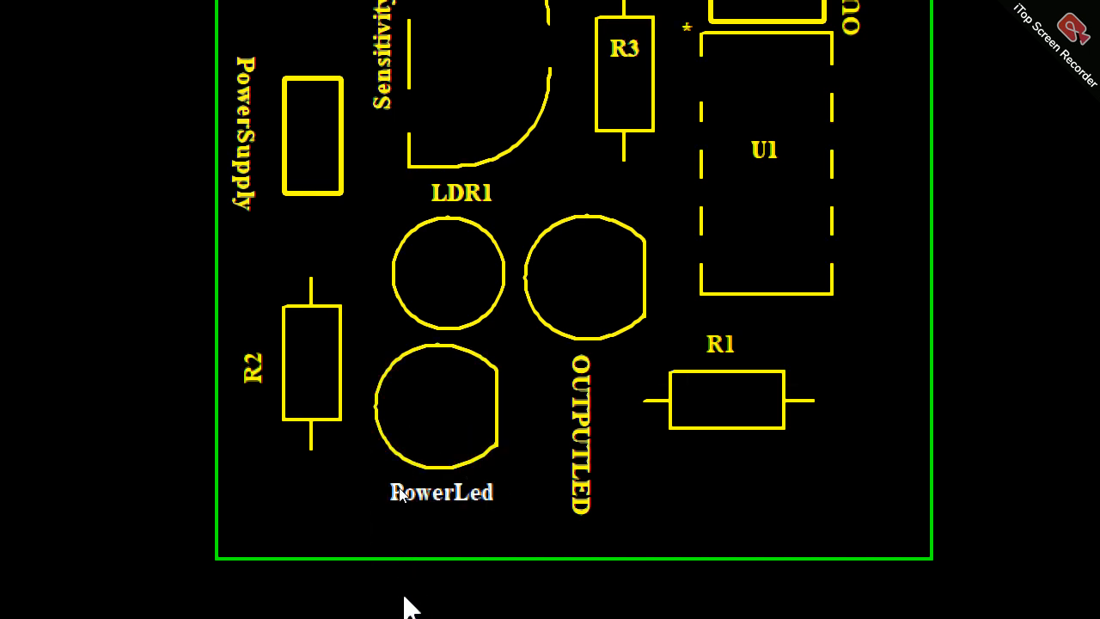
{"action": "left_click", "coordinate": [250, 366]}
{"action": "key", "text": "space"}
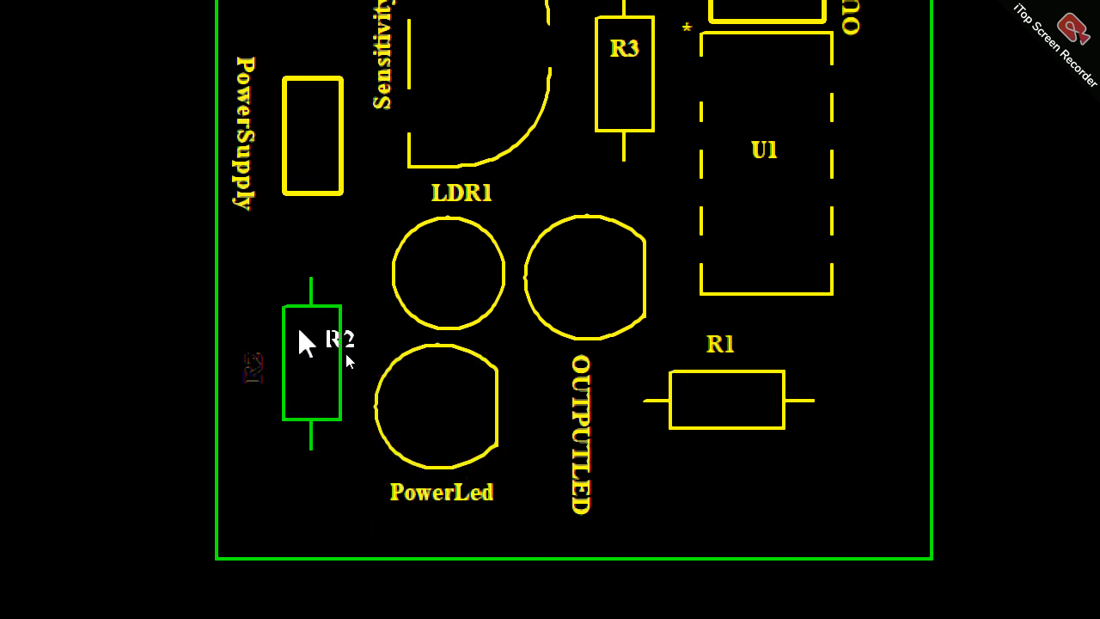
{"action": "left_click", "coordinate": [271, 323]}
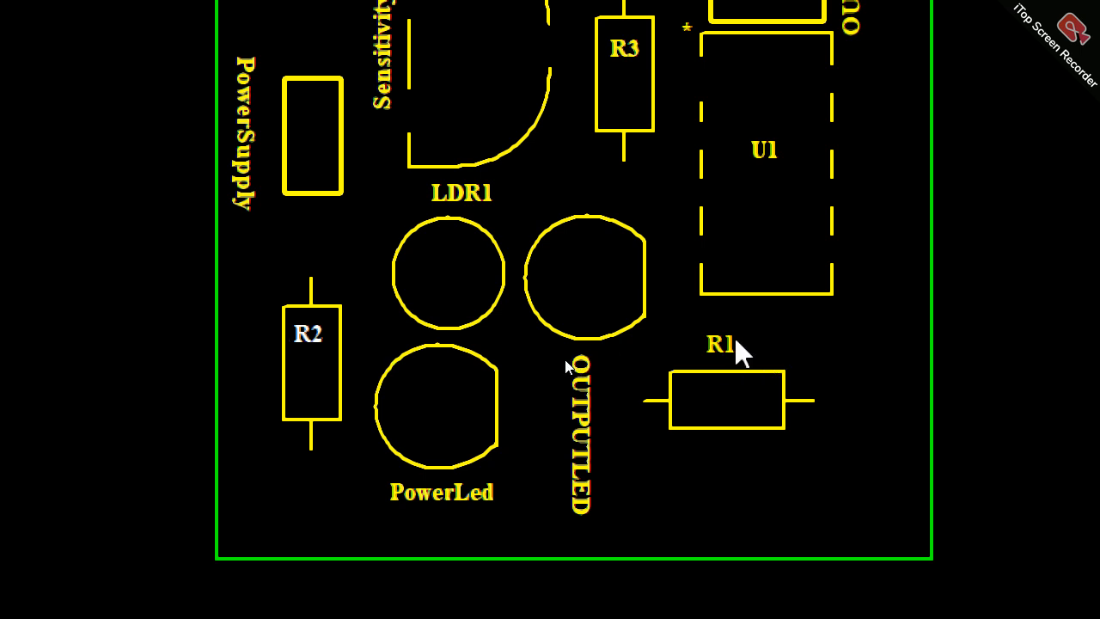
Step: Turn the R1 label vertical and place it inside the R1 resistor's body outline
{"action": "left_click", "coordinate": [713, 385]}
{"action": "key", "text": "space"}
{"action": "left_click", "coordinate": [734, 391]}
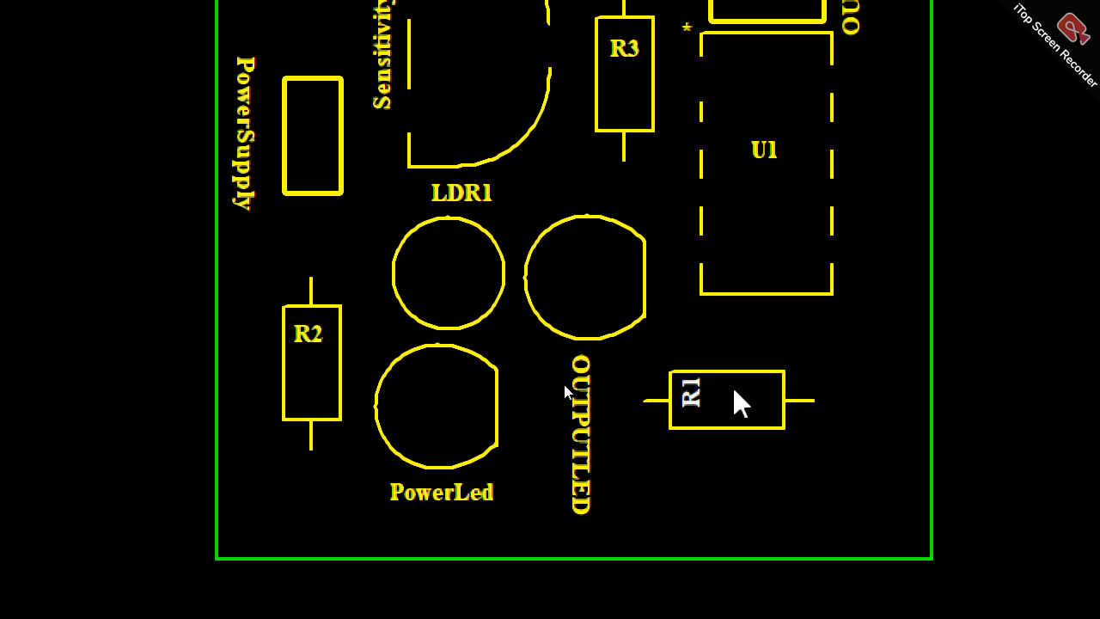
Step: Examine the rearranged silkscreen labels around the components in the 3D view of the board
{"action": "scroll", "coordinate": [691, 39], "scroll_direction": "up", "scroll_amount": 3}
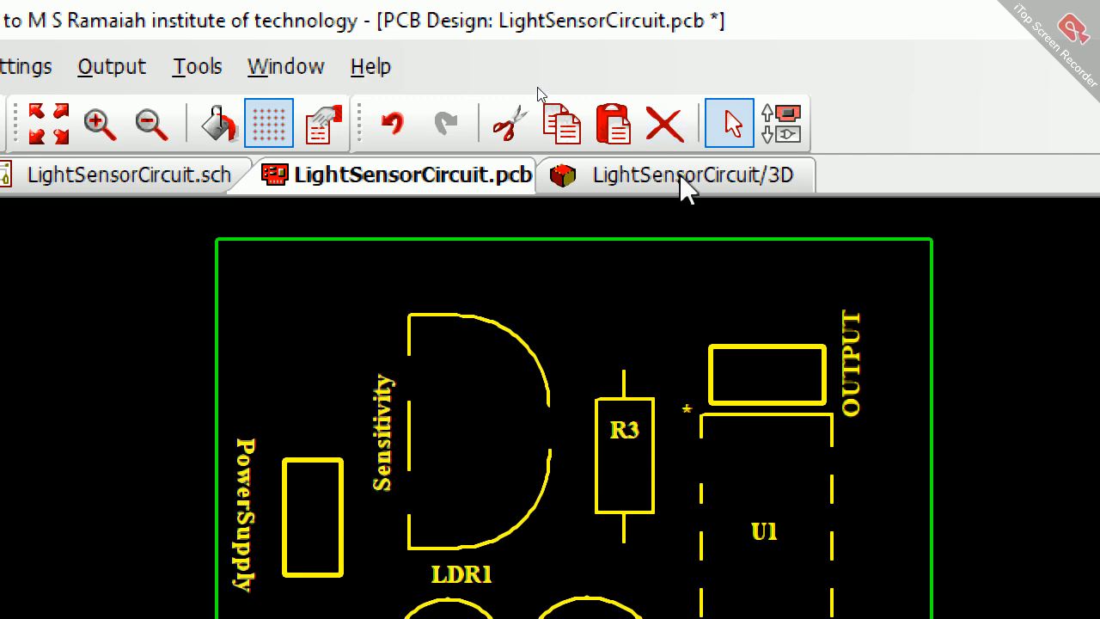
{"action": "left_click", "coordinate": [680, 174]}
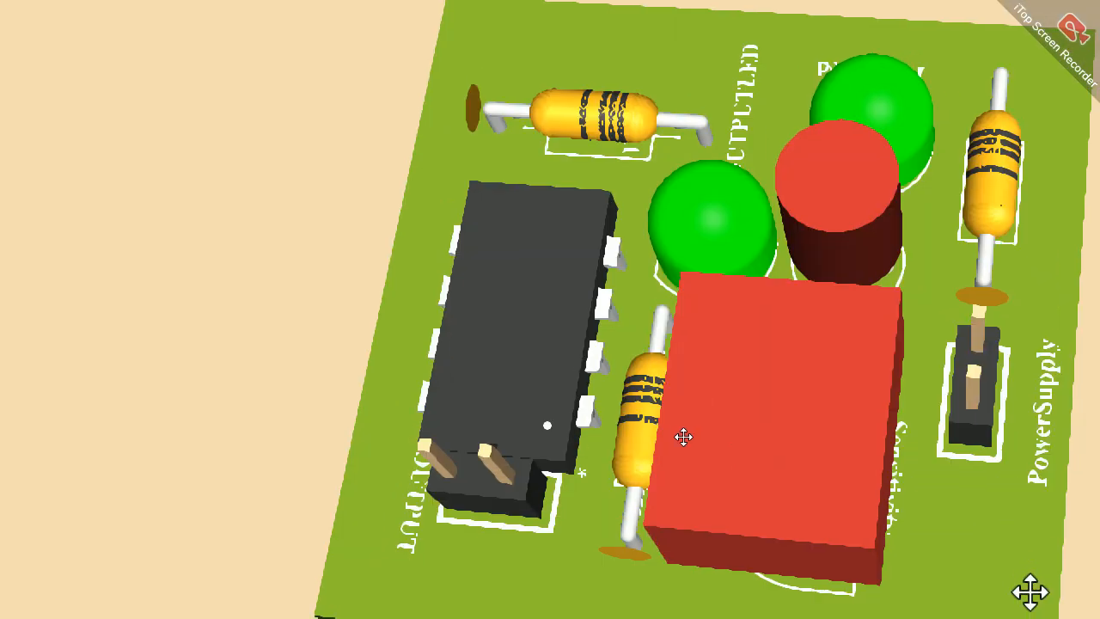
{"action": "left_click_drag", "start_coordinate": [813, 322], "coordinate": [663, 596]}
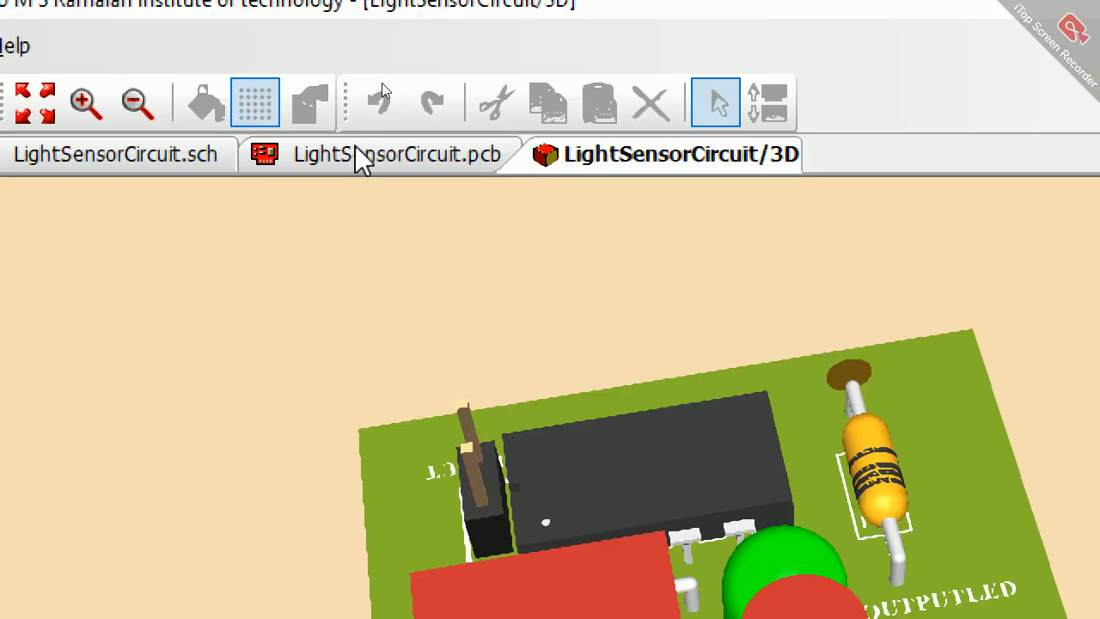
Step: Return to the PCB layout and make the Bottom Copper layer visible
{"action": "left_click", "coordinate": [360, 157]}
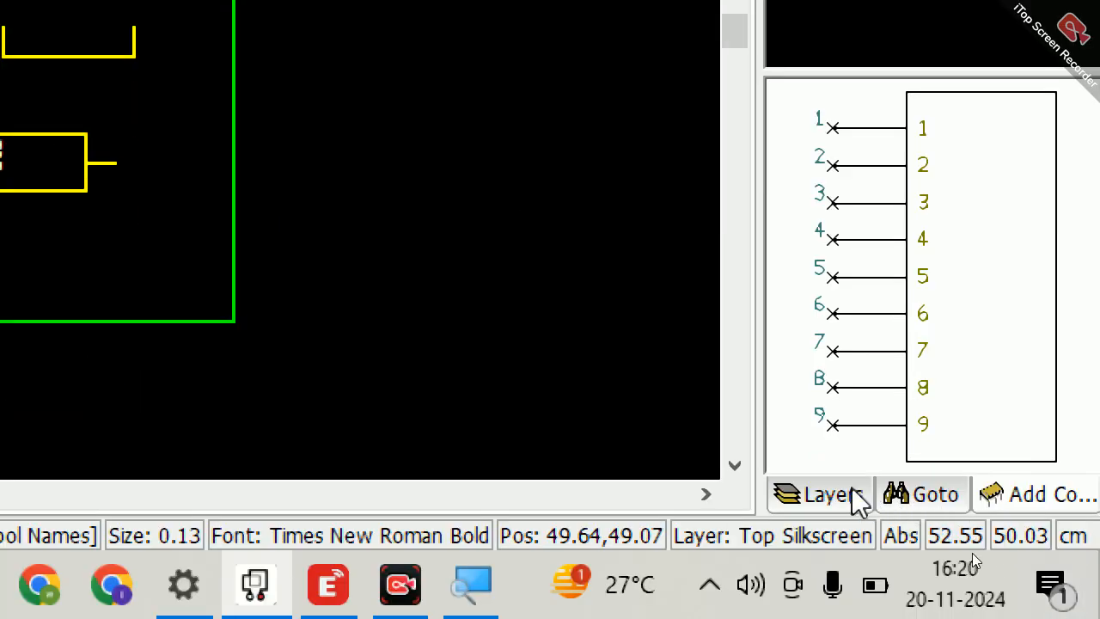
{"action": "left_click", "coordinate": [855, 494]}
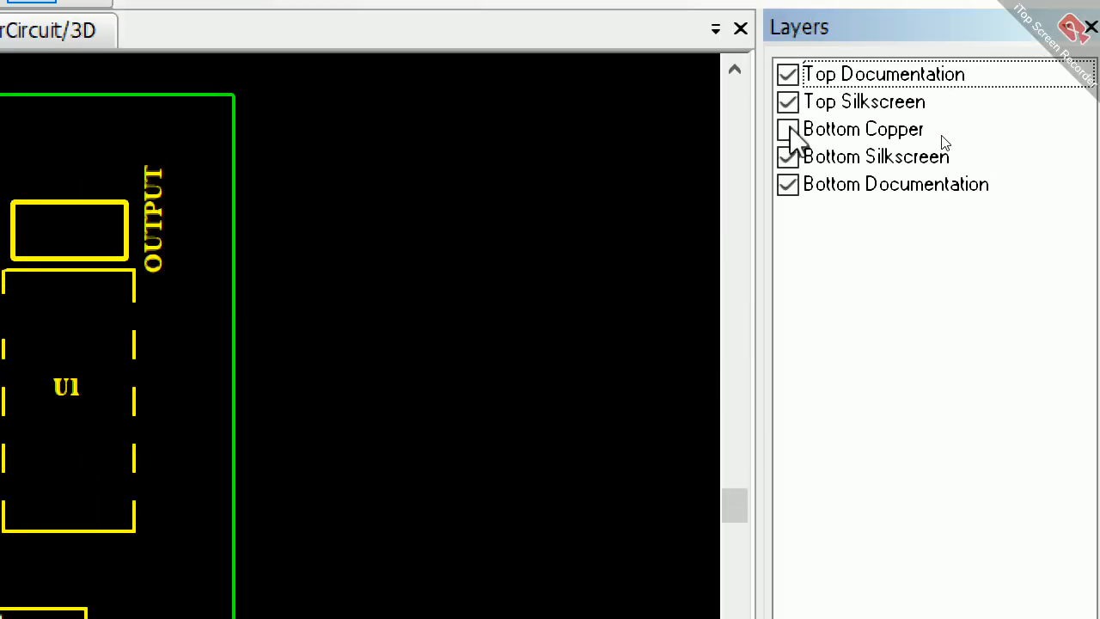
{"action": "left_click", "coordinate": [787, 129]}
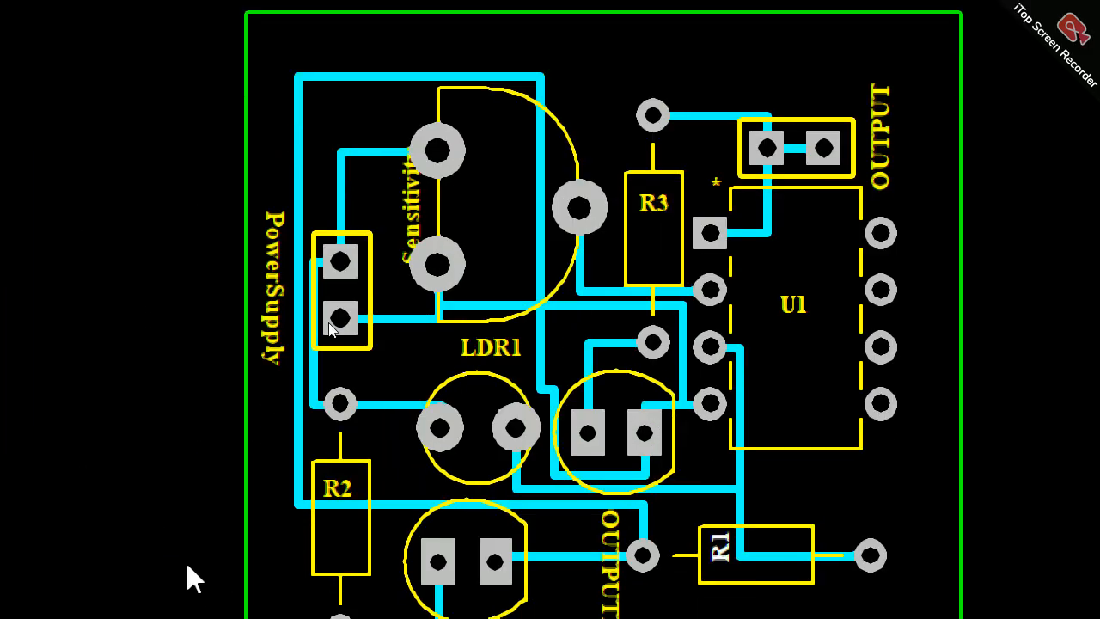
Step: Check the nets of the two PowerSupply pads and compare them with the Vin and GND pins in the schematic
{"action": "mouse_move", "coordinate": [351, 257]}
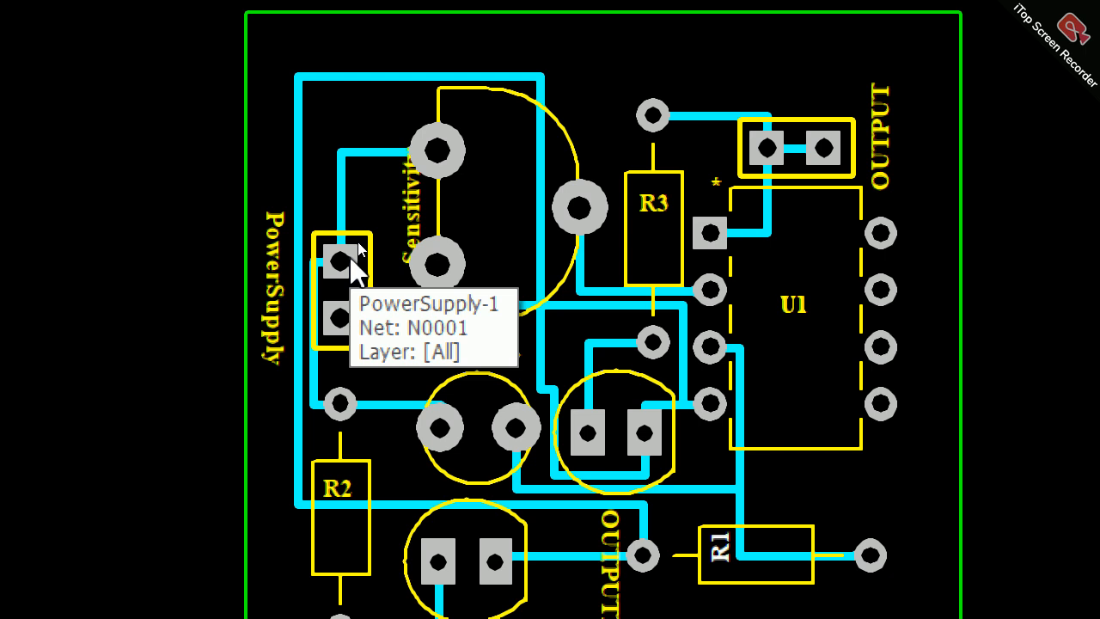
{"action": "mouse_move", "coordinate": [347, 319]}
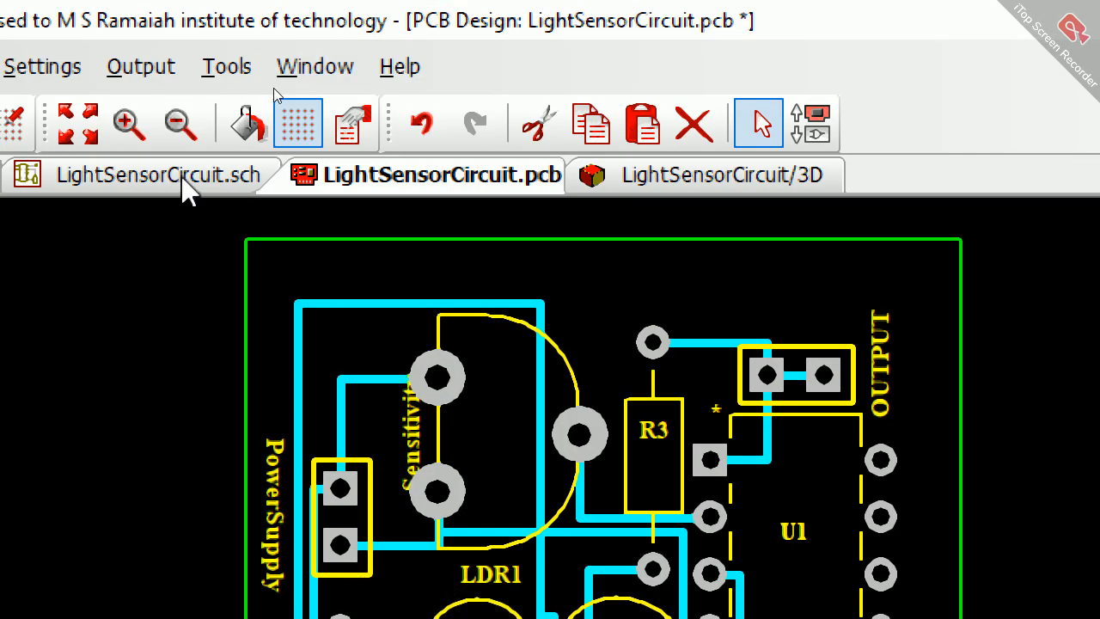
{"action": "left_click", "coordinate": [183, 180]}
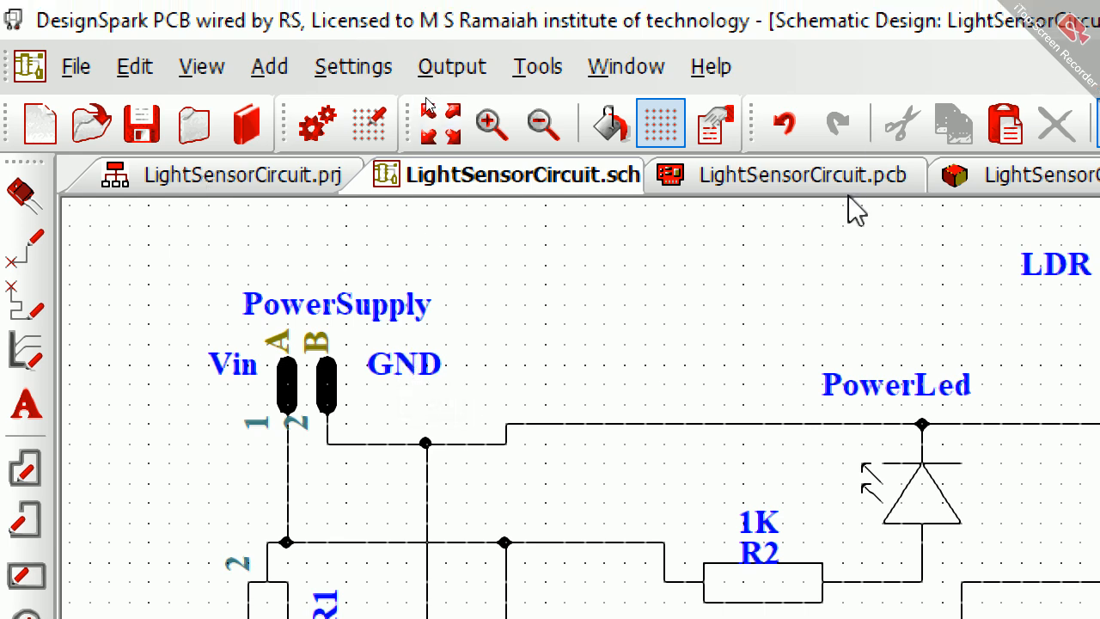
Step: Add the text VCC on the Top Silkscreen layer of the PCB and place it above the PowerSupply connector
{"action": "left_click", "coordinate": [822, 172]}
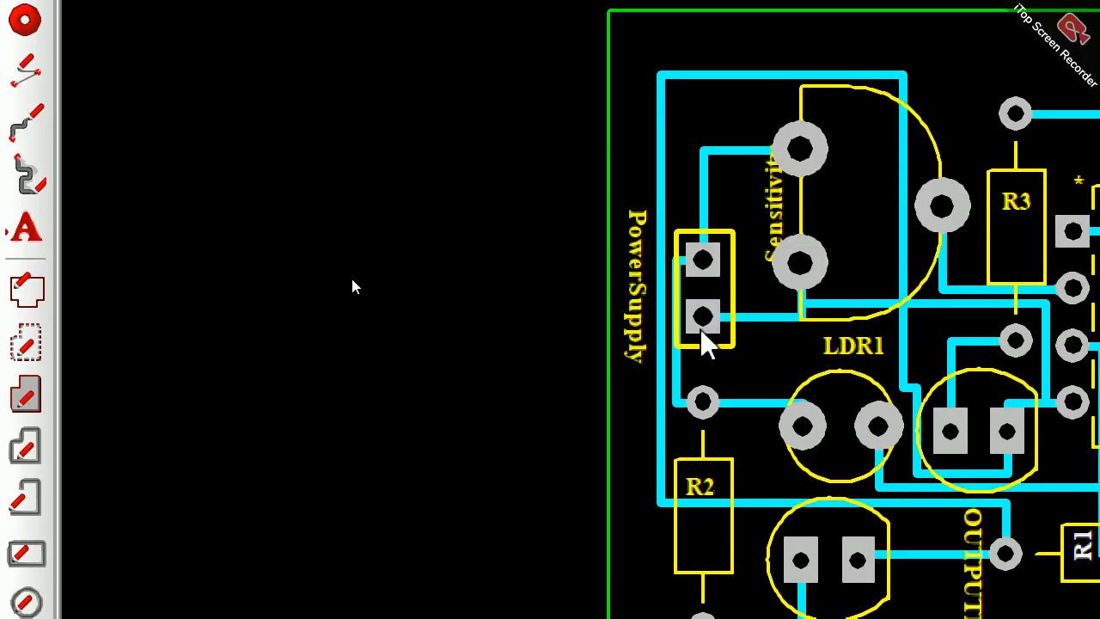
{"action": "left_click", "coordinate": [26, 228]}
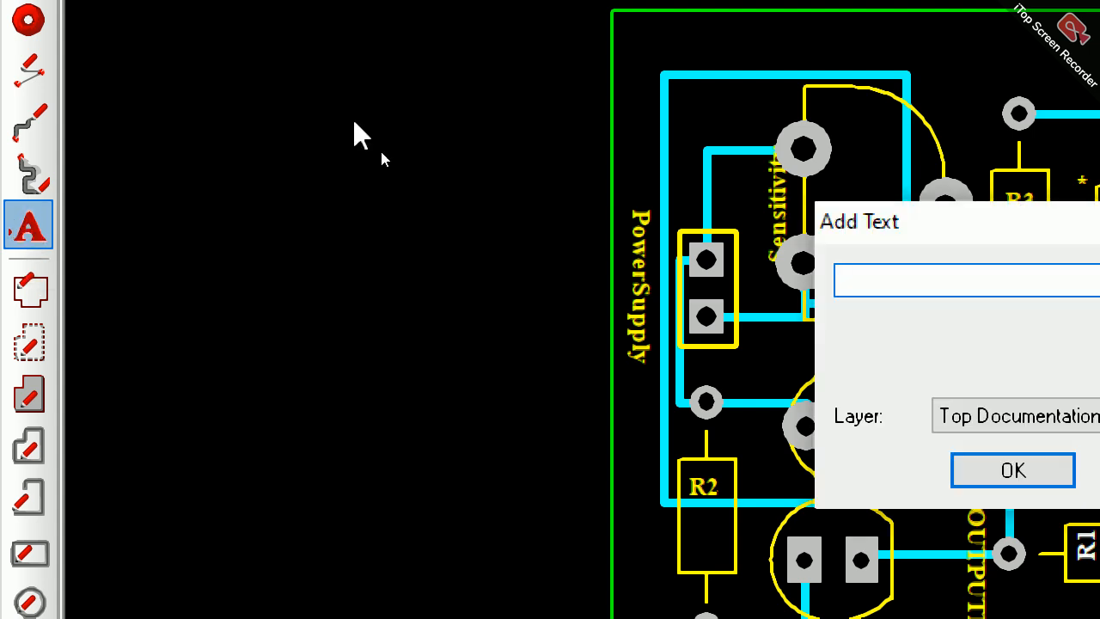
{"action": "type", "text": "VCC"}
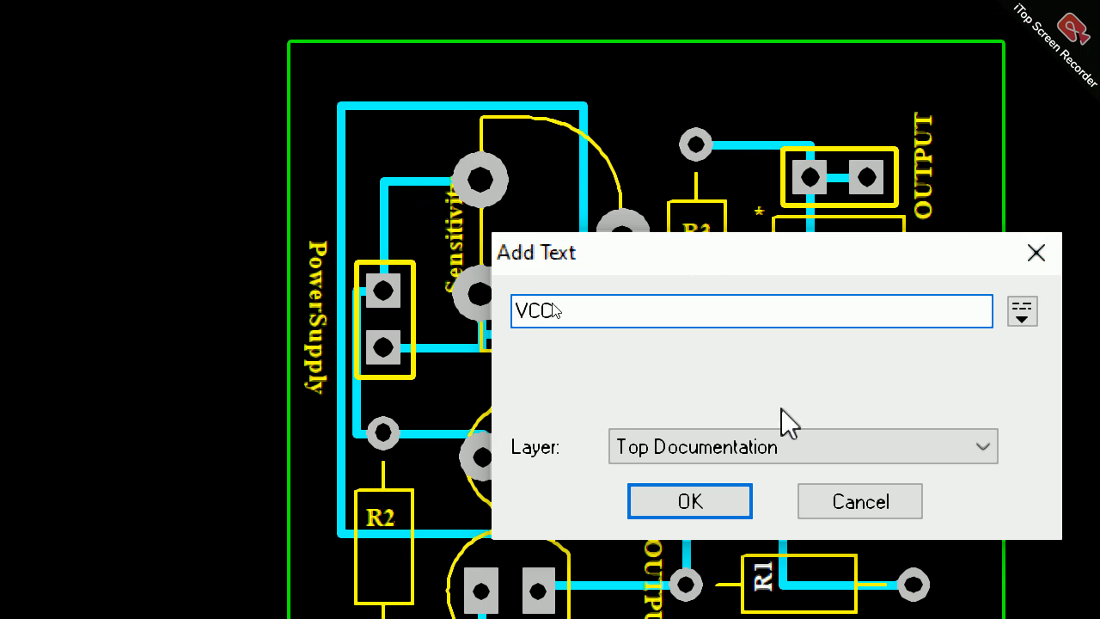
{"action": "left_click", "coordinate": [767, 444]}
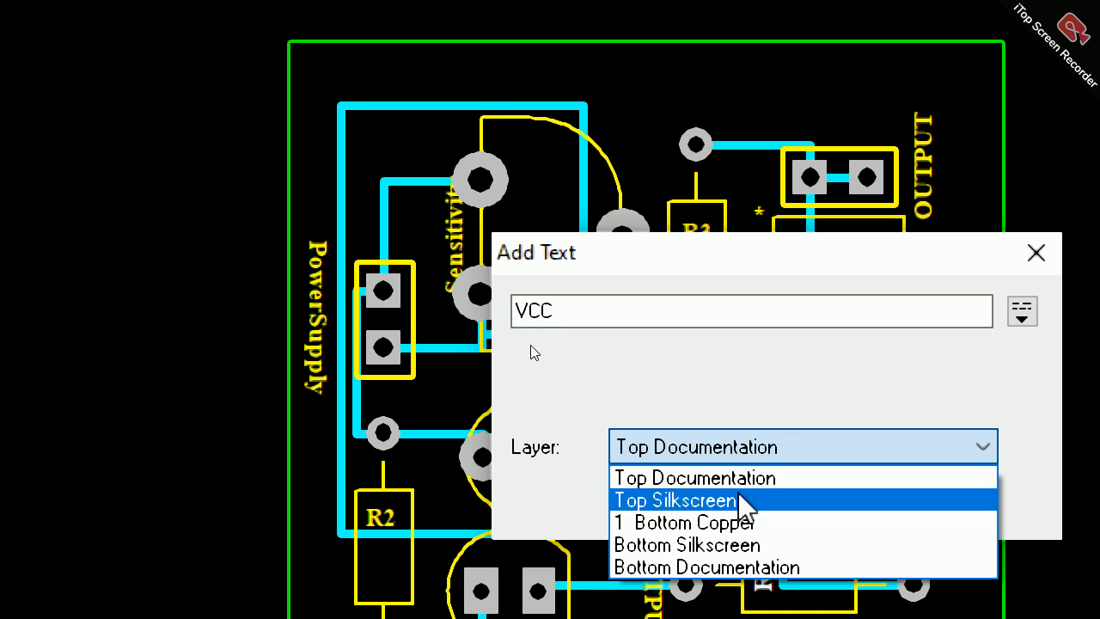
{"action": "left_click", "coordinate": [740, 500]}
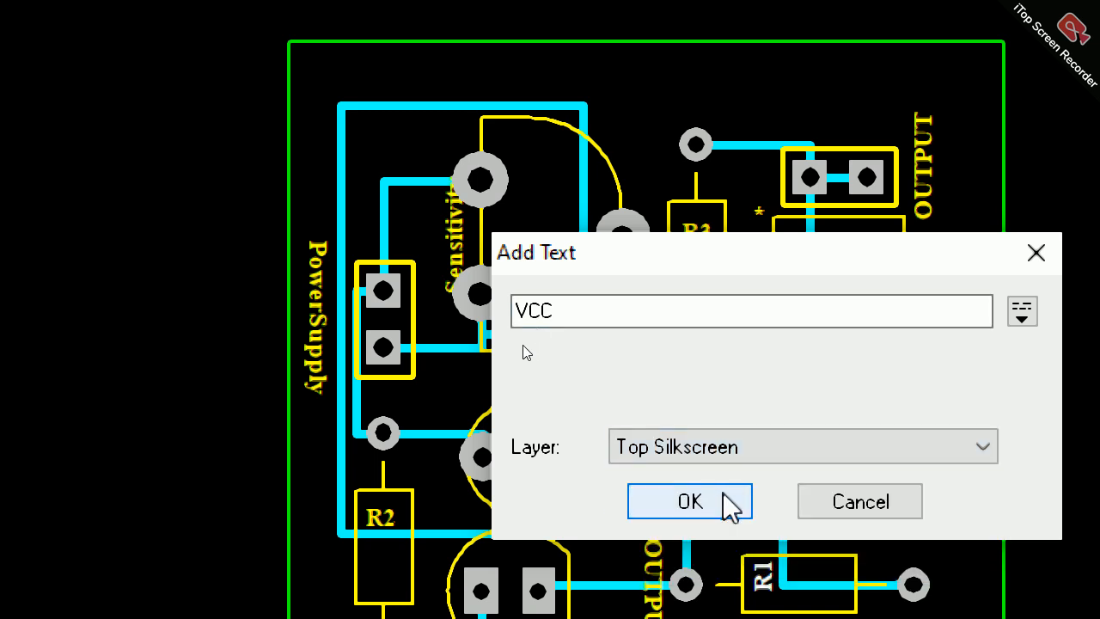
{"action": "left_click", "coordinate": [724, 501]}
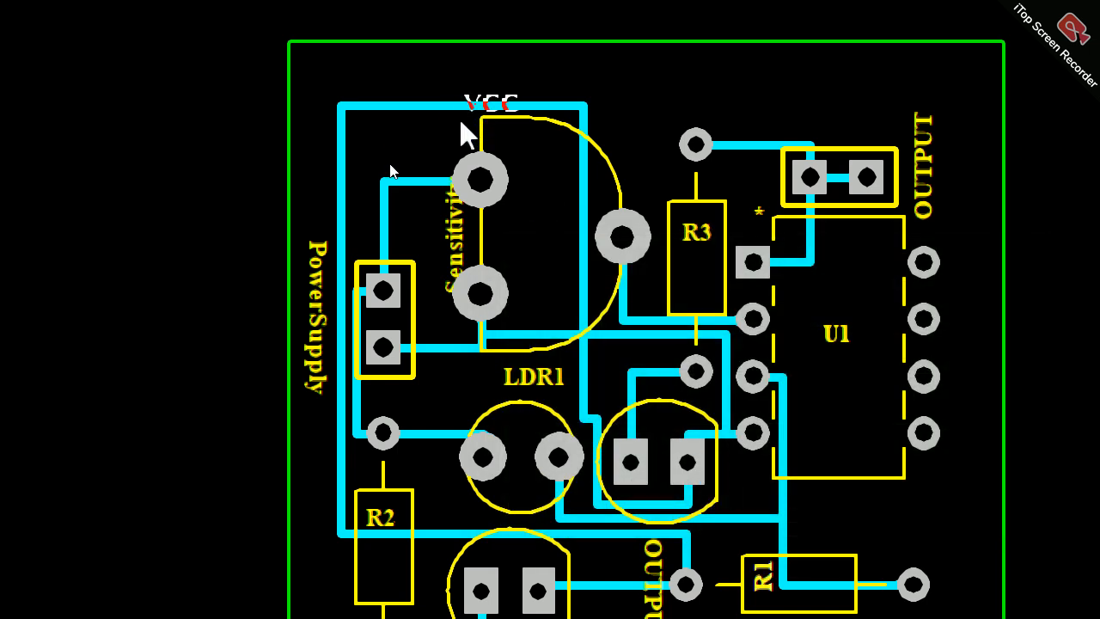
{"action": "left_click", "coordinate": [349, 234]}
Step: Add the text GND on the Top Silkscreen layer and place it just below the PowerSupply connector
{"action": "type", "text": "GND"}
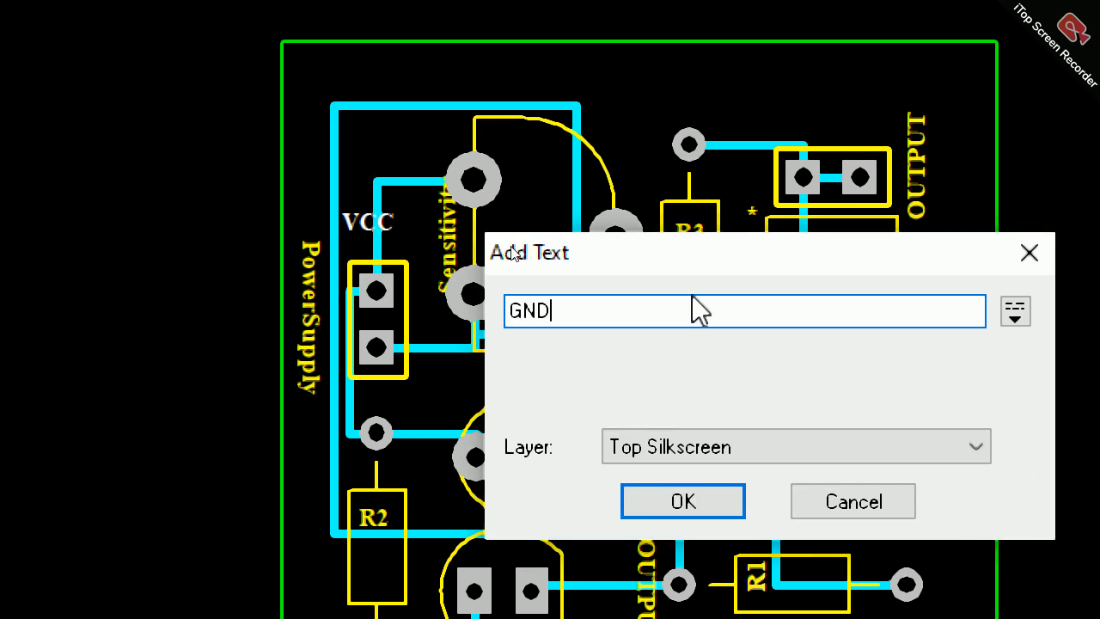
{"action": "key", "text": "Return"}
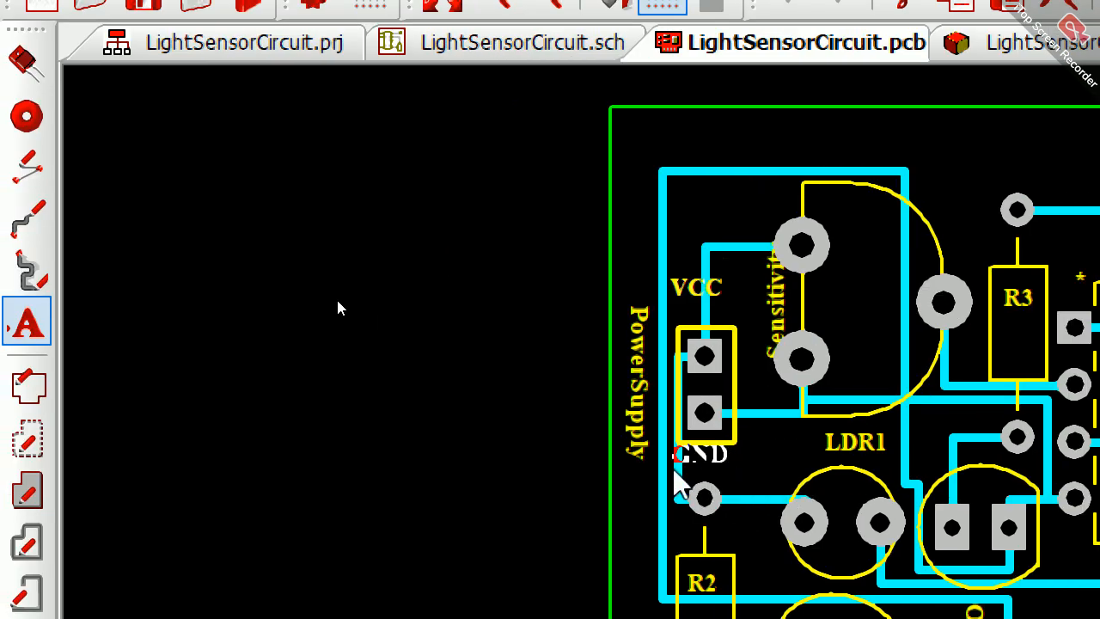
{"action": "left_click", "coordinate": [674, 481]}
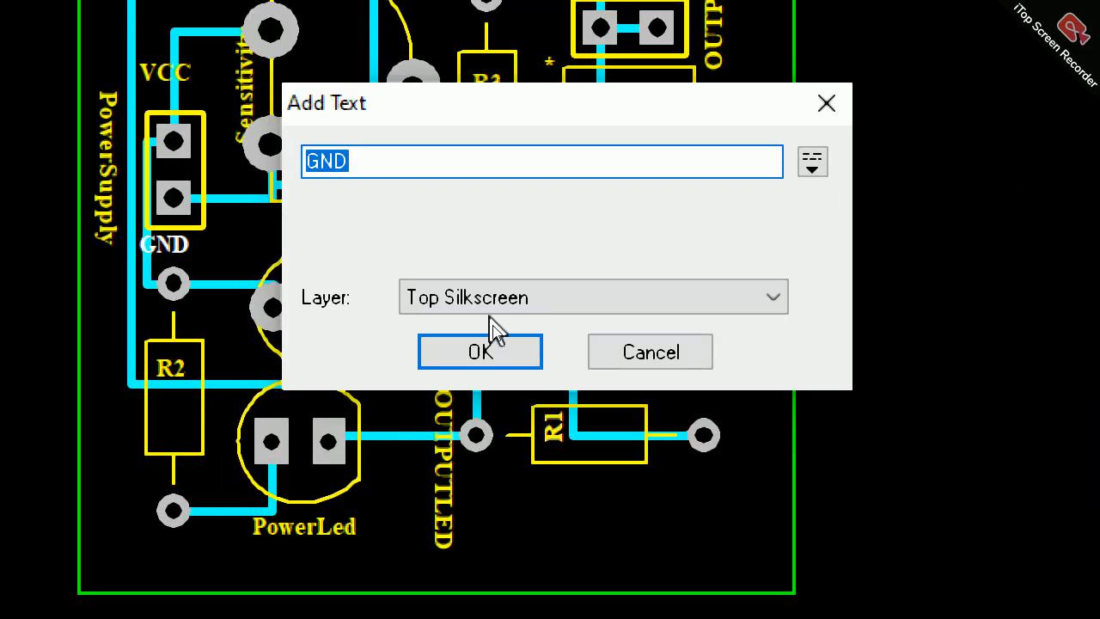
{"action": "left_click", "coordinate": [468, 354]}
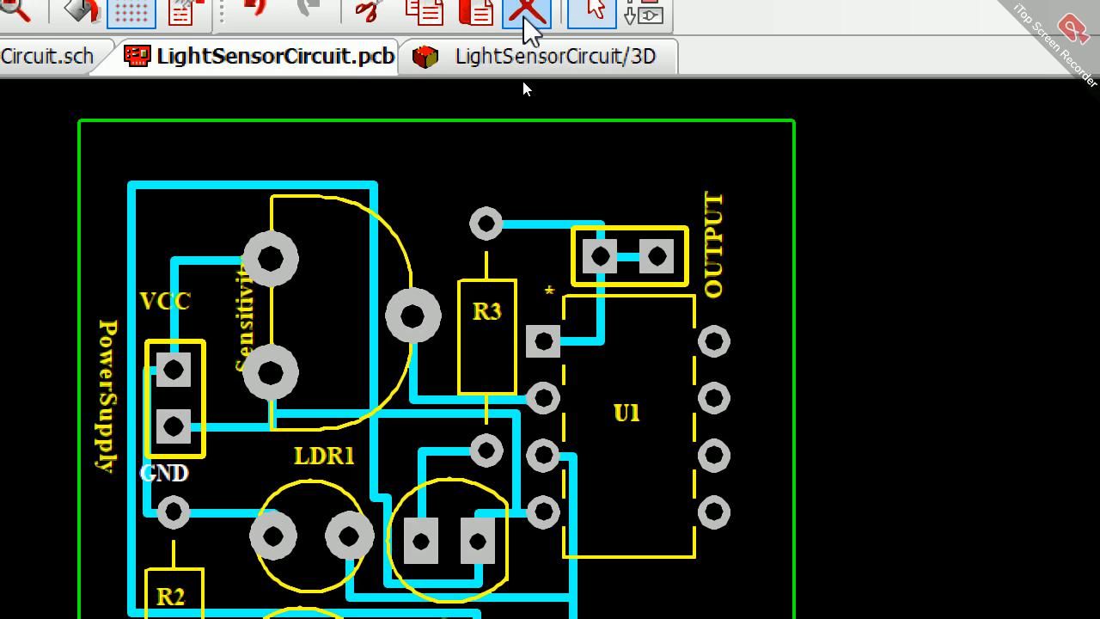
{"action": "left_click", "coordinate": [26, 339]}
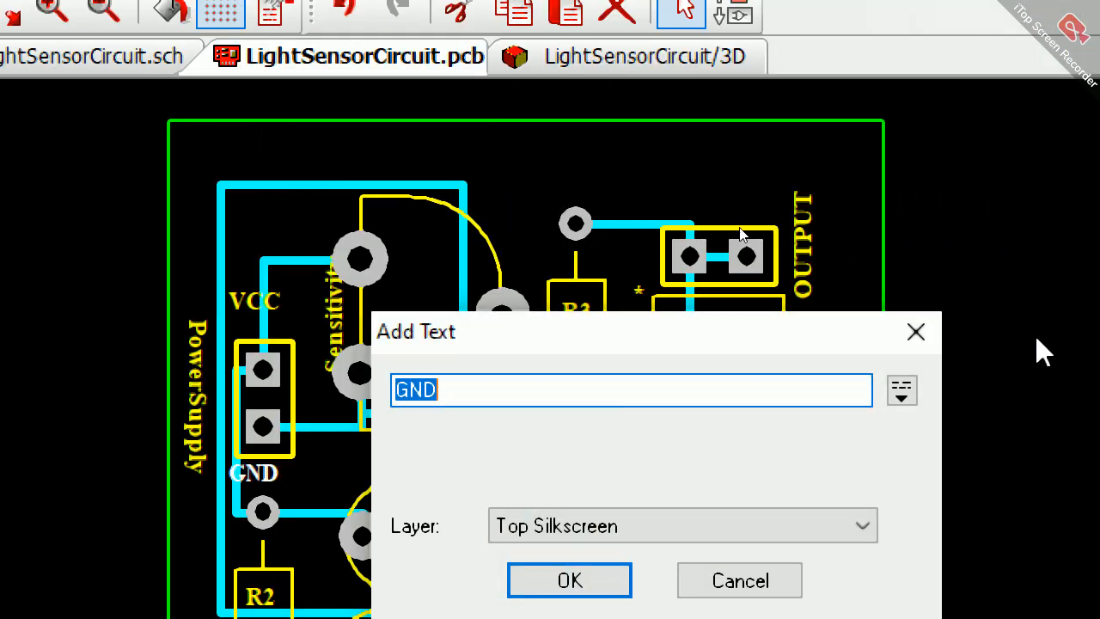
{"action": "type", "text": "O"}
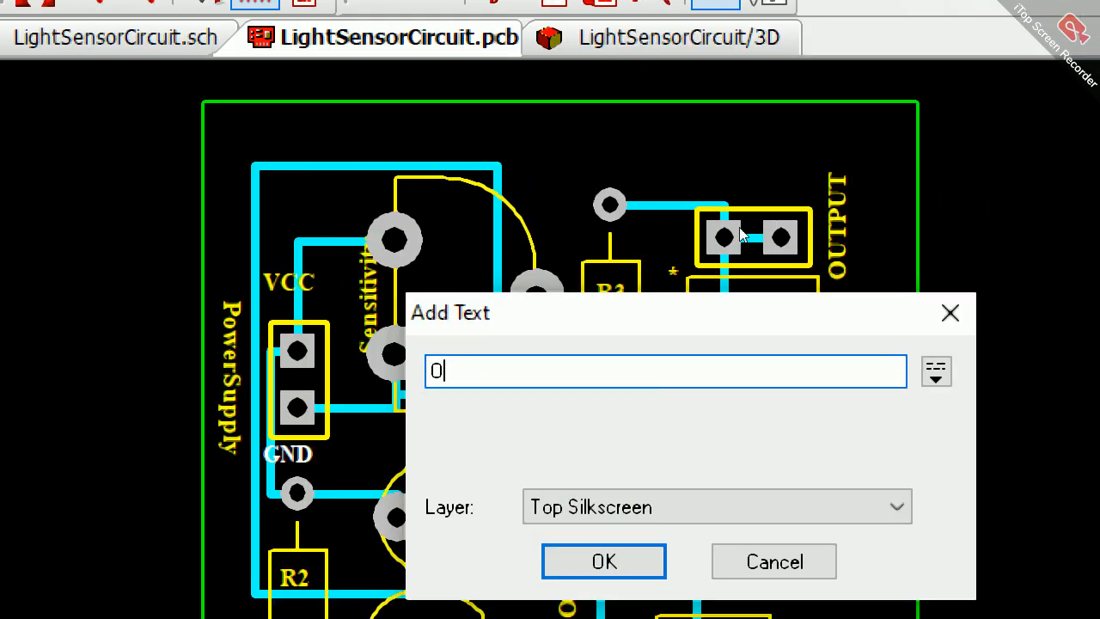
{"action": "type", "text": "UT"}
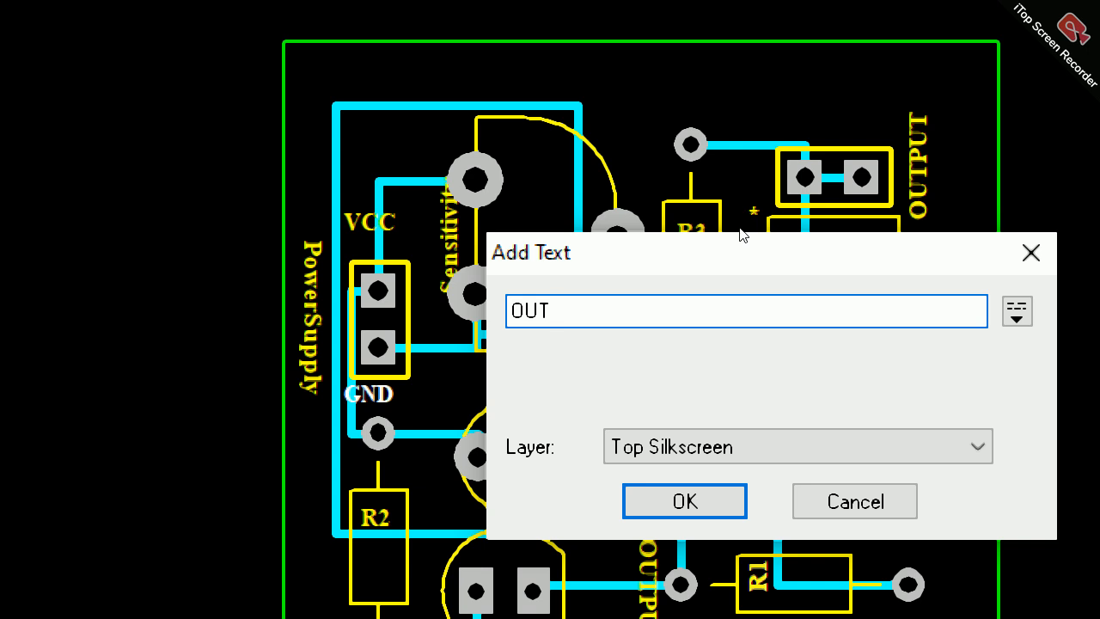
{"action": "type", "text": "P"}
{"action": "key", "text": "BackSpace"}
{"action": "key", "text": "BackSpace"}
{"action": "key", "text": "BackSpace"}
{"action": "key", "text": "BackSpace"}
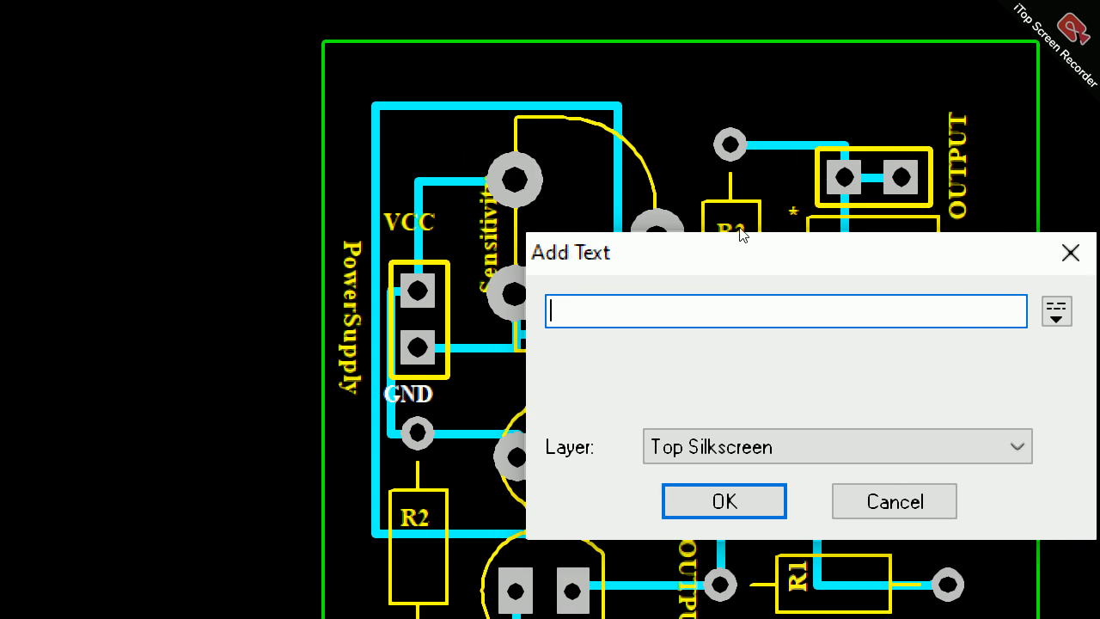
{"action": "key", "text": "Escape"}
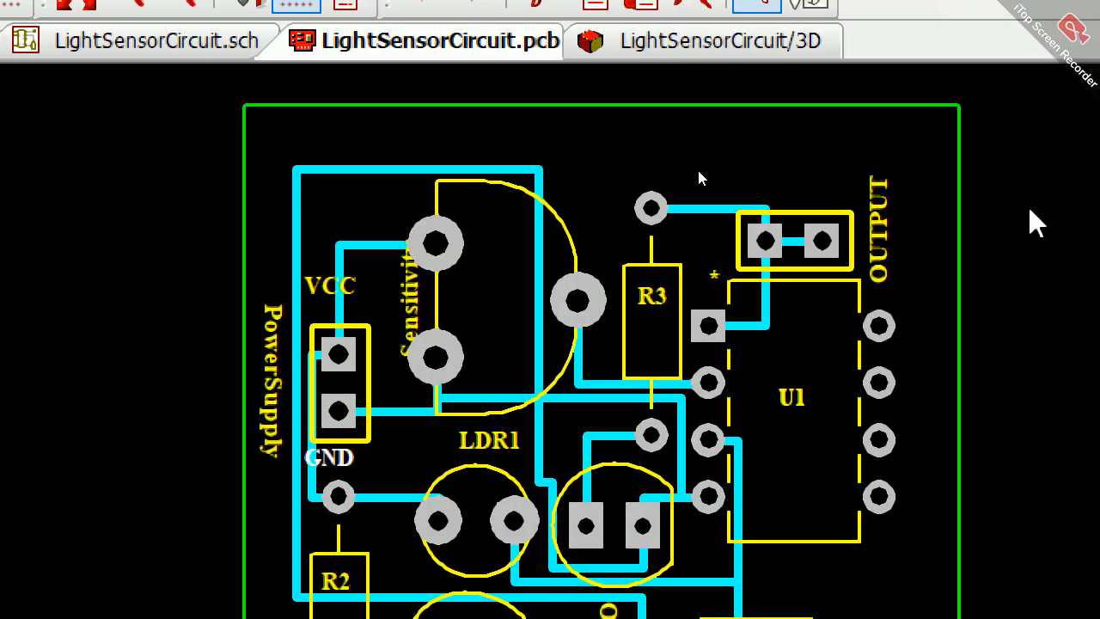
Step: Examine the VCC and GND labels beside the PowerSupply connector and the R2 label under its resistor in the 3D view
{"action": "left_click", "coordinate": [803, 43]}
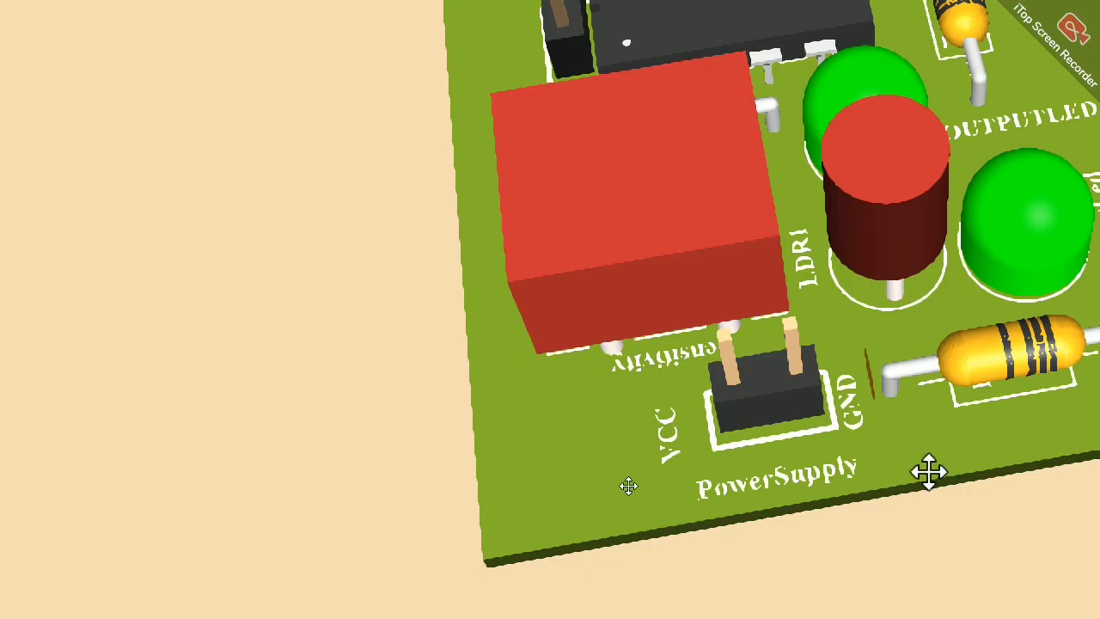
{"action": "left_click_drag", "start_coordinate": [928, 472], "coordinate": [913, 544]}
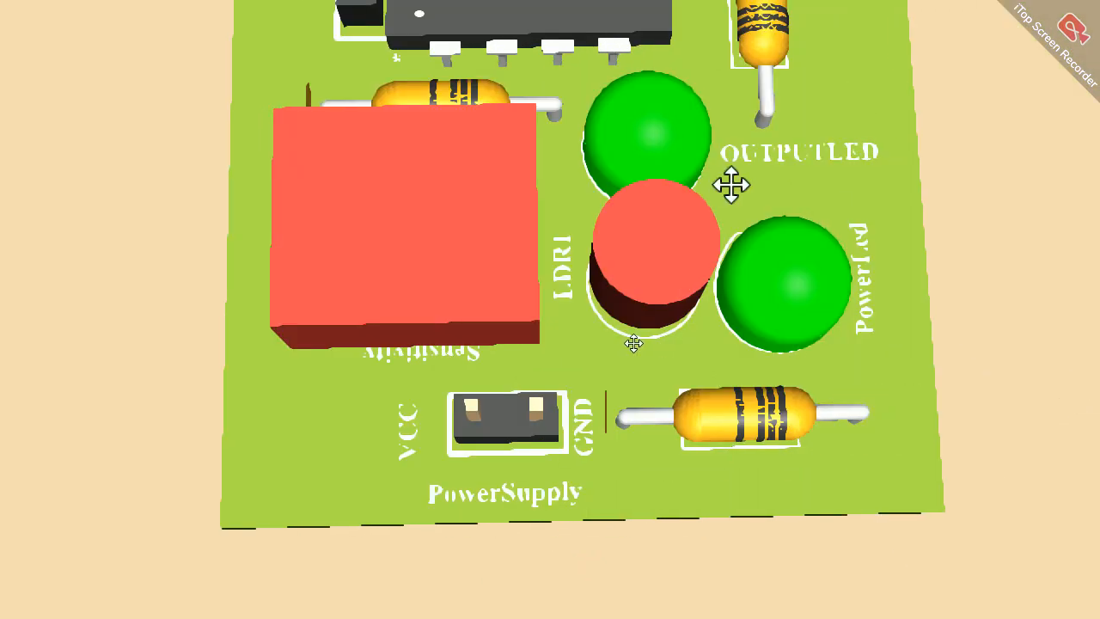
{"action": "left_click_drag", "start_coordinate": [713, 190], "coordinate": [714, 220]}
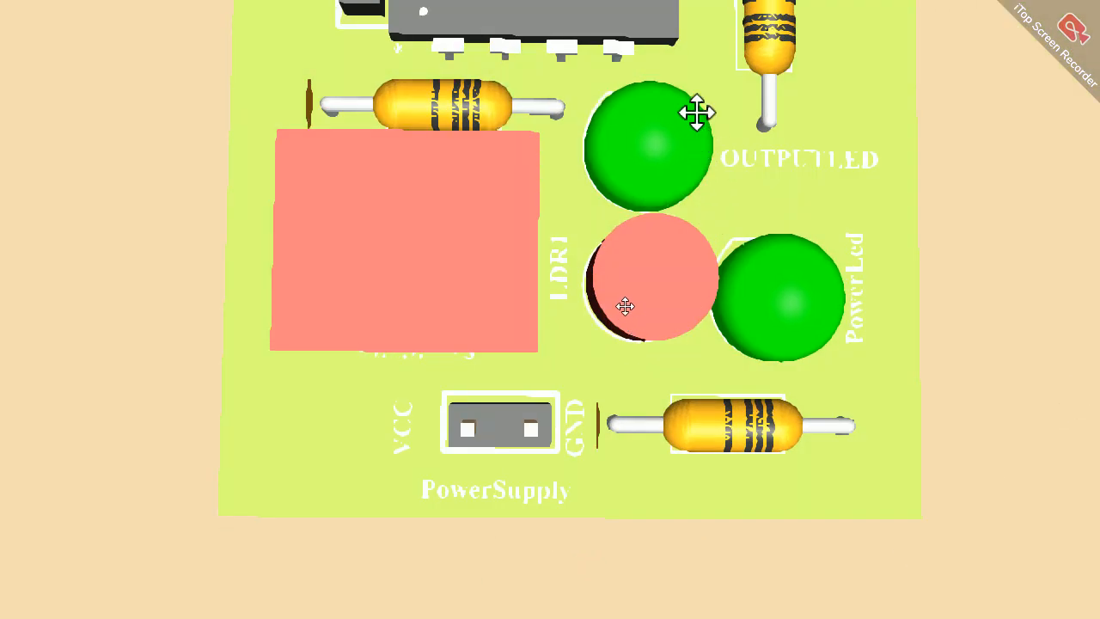
{"action": "left_click_drag", "start_coordinate": [588, 505], "coordinate": [584, 422]}
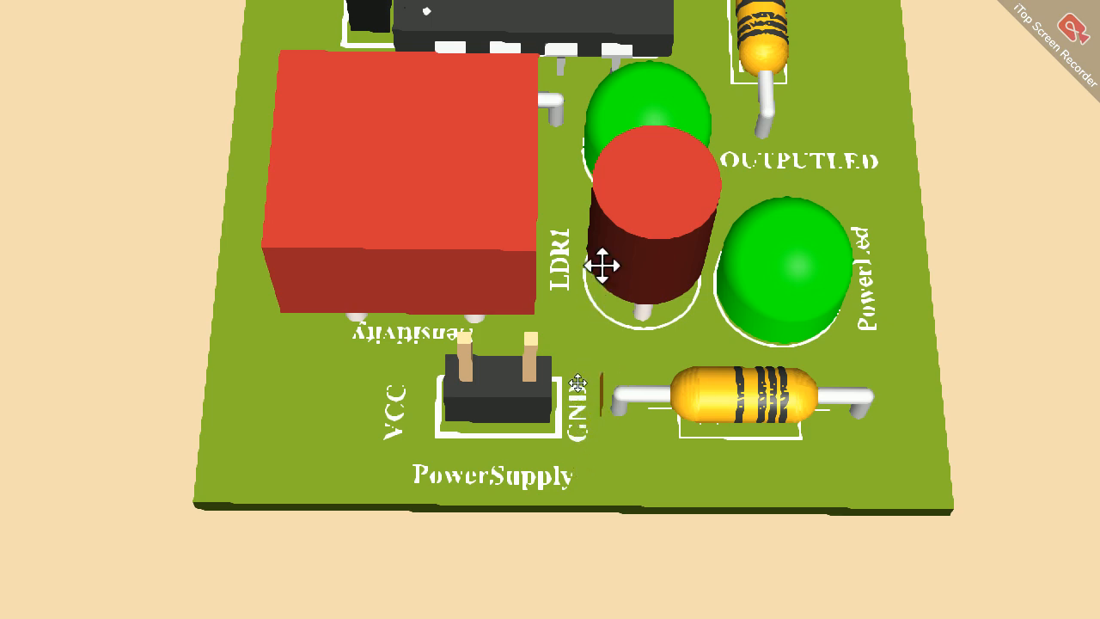
{"action": "left_click_drag", "start_coordinate": [727, 427], "coordinate": [675, 206]}
{"action": "left_click_drag", "start_coordinate": [754, 150], "coordinate": [757, 263]}
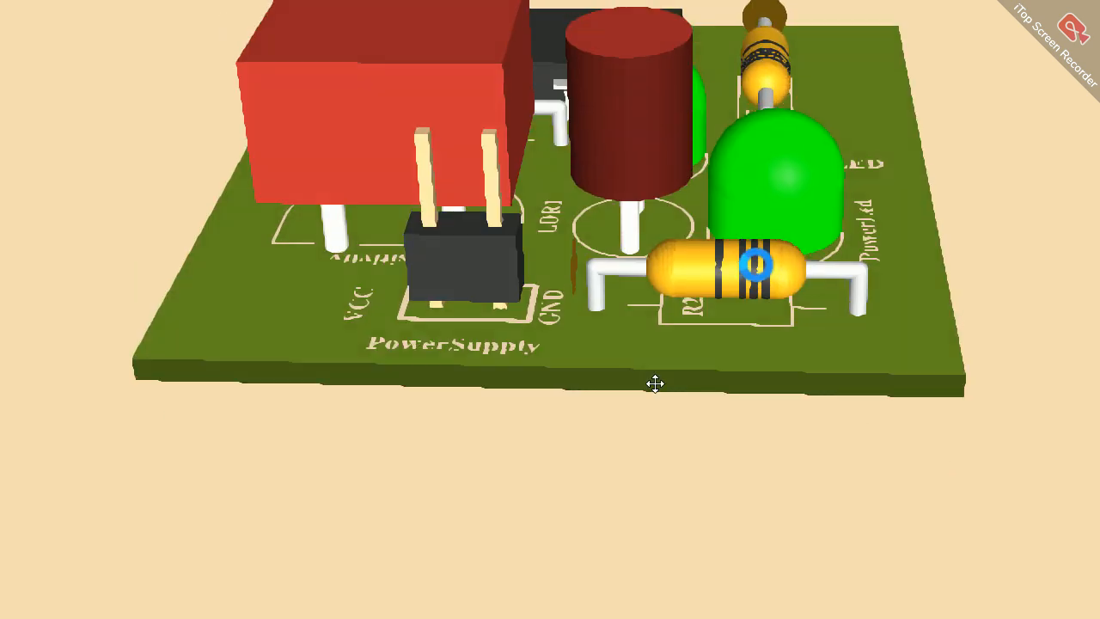
{"action": "scroll", "coordinate": [756, 267], "scroll_direction": "up", "scroll_amount": 2}
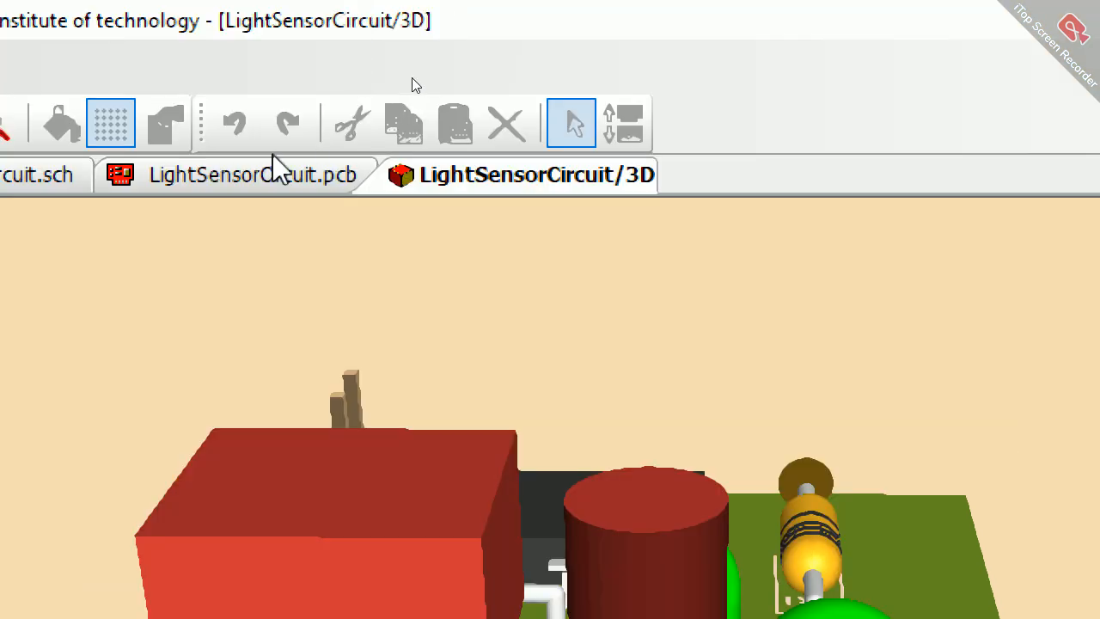
Step: Return to the PCB layout and inspect the R2 label and its resistor by selecting each in turn
{"action": "left_click", "coordinate": [270, 172]}
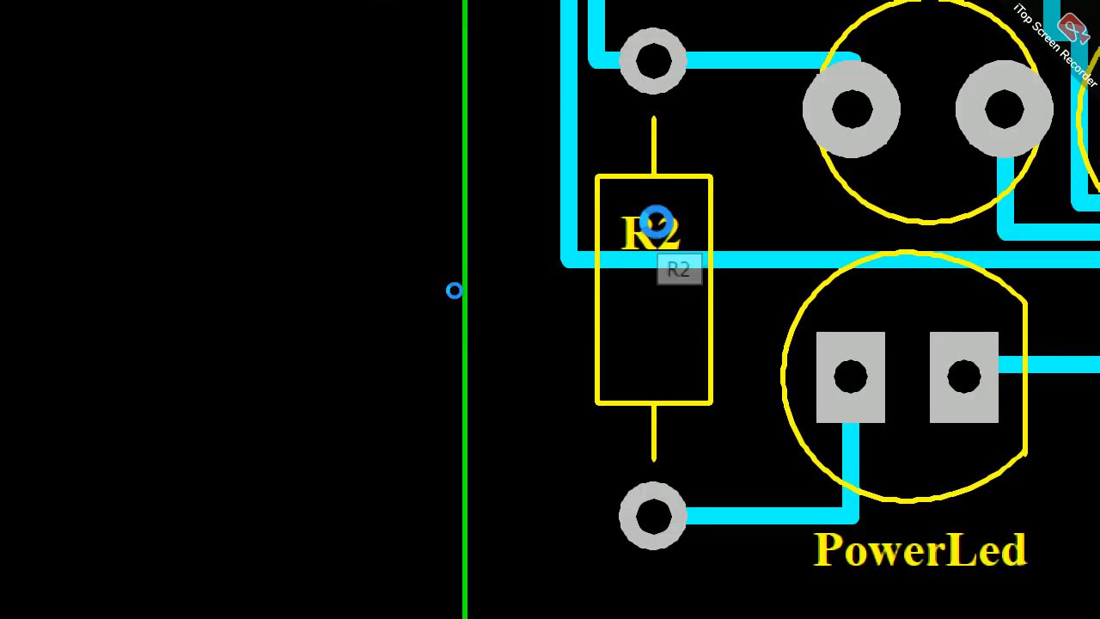
{"action": "left_click", "coordinate": [658, 226]}
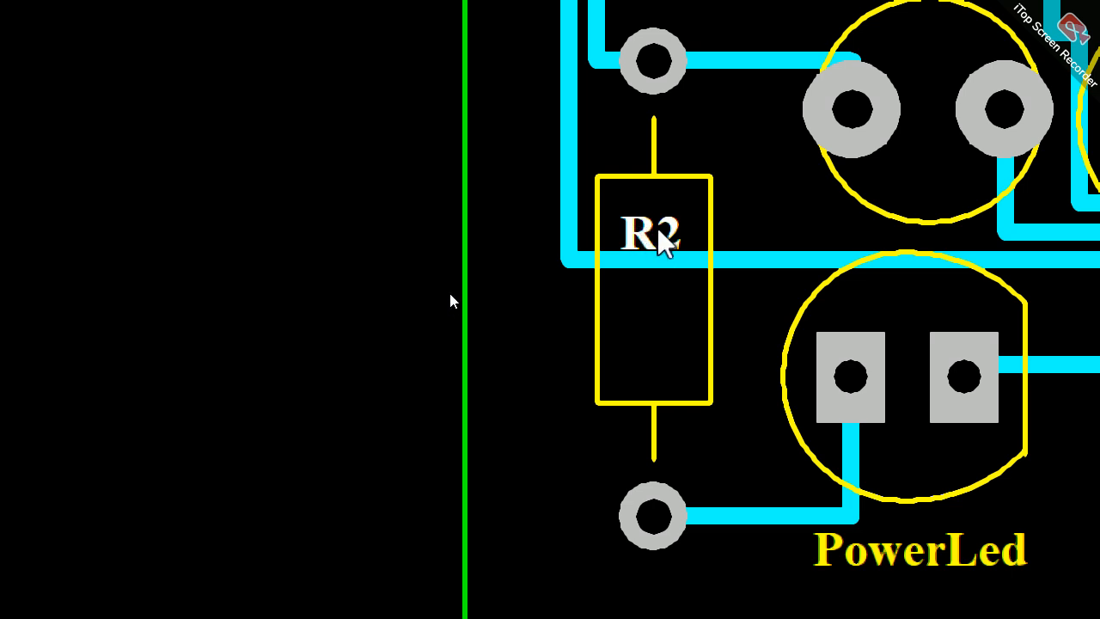
{"action": "left_click", "coordinate": [709, 209]}
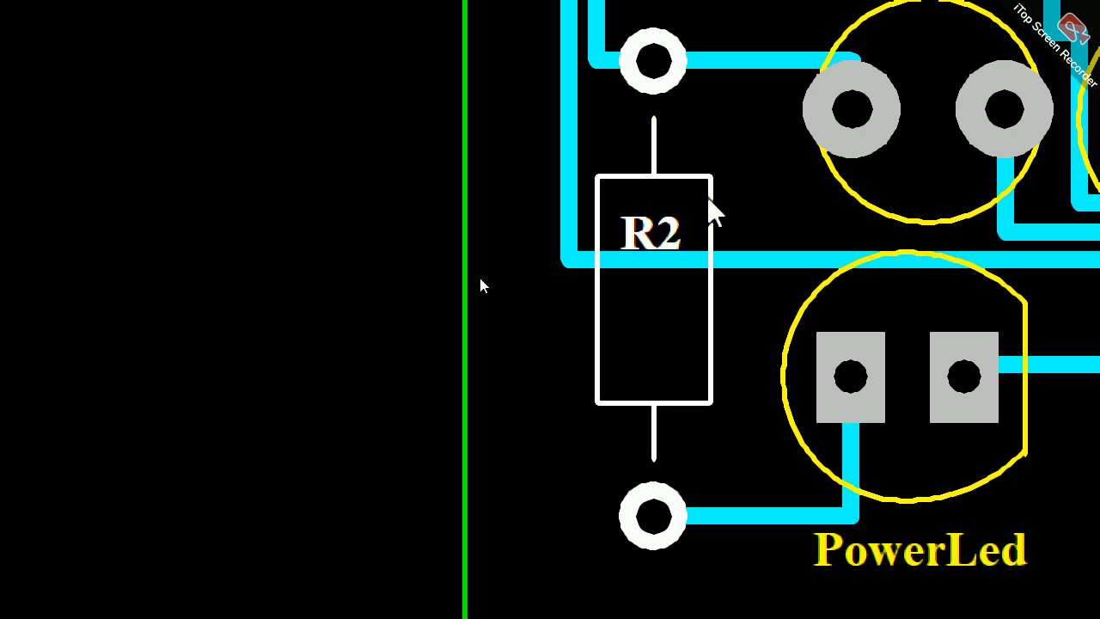
{"action": "left_click", "coordinate": [773, 222]}
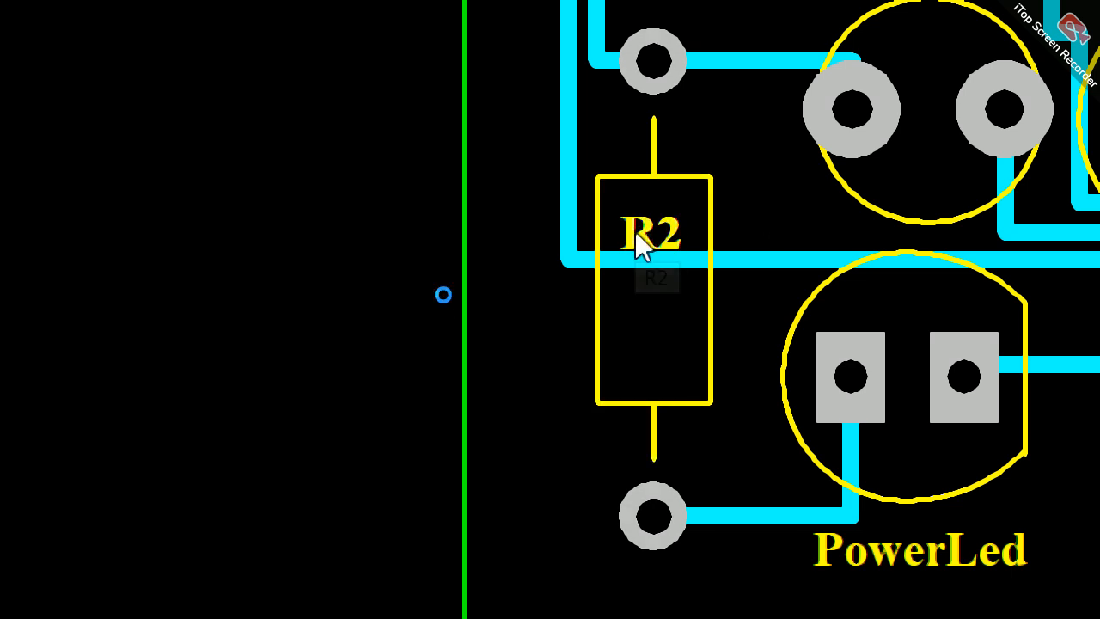
Step: Enable Values in the silkscreen label of resistor R2 so its component value is shown with the reference name
{"action": "double_click", "coordinate": [635, 231]}
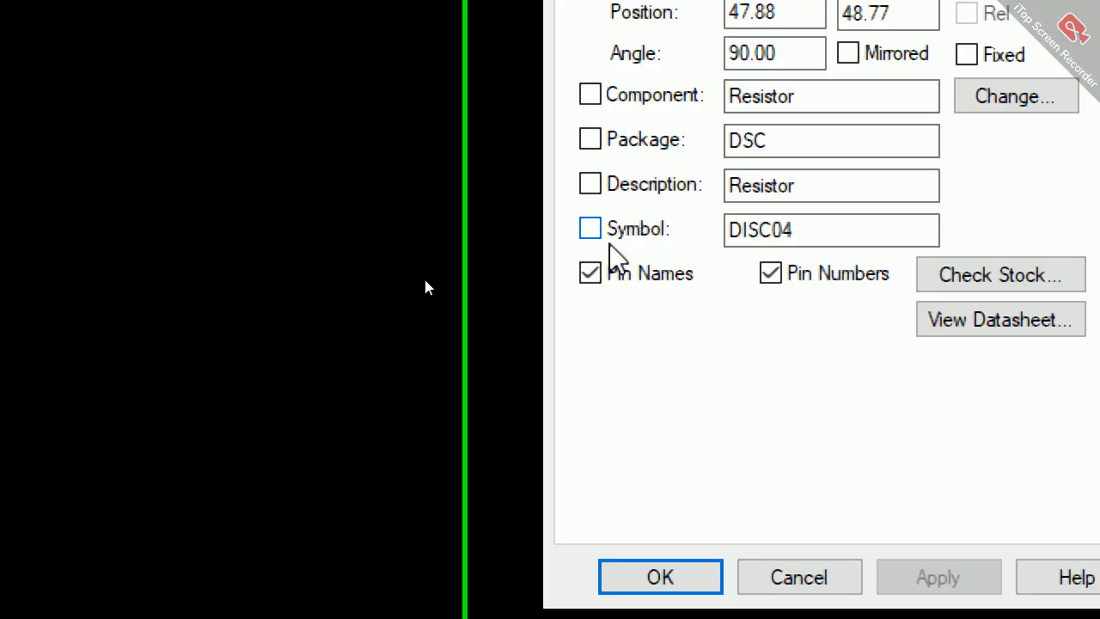
{"action": "left_click", "coordinate": [587, 105]}
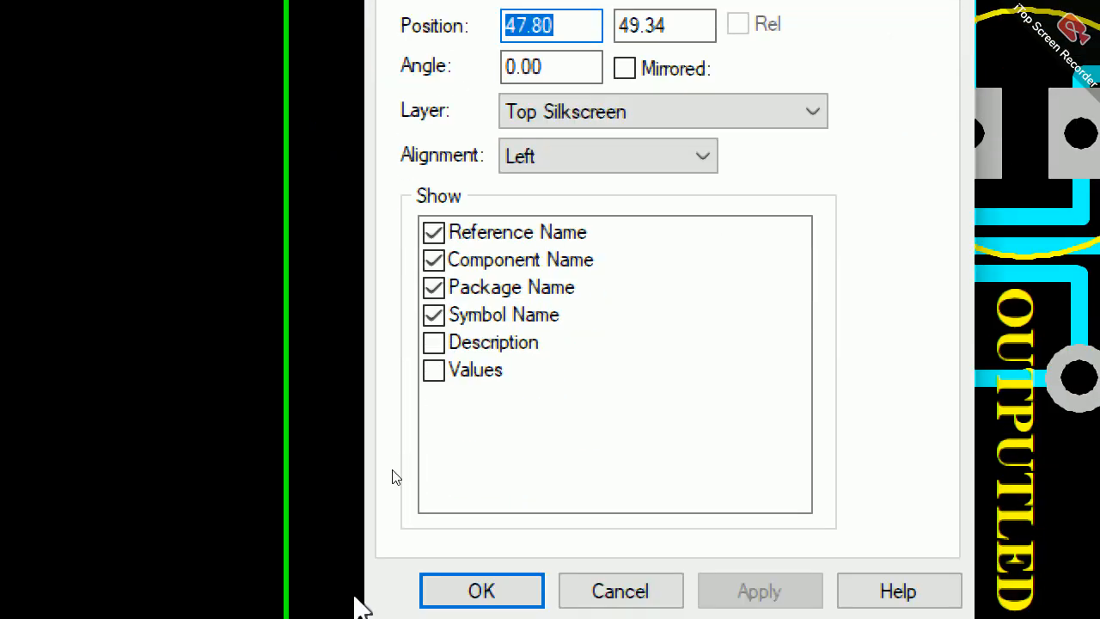
{"action": "left_click", "coordinate": [432, 367]}
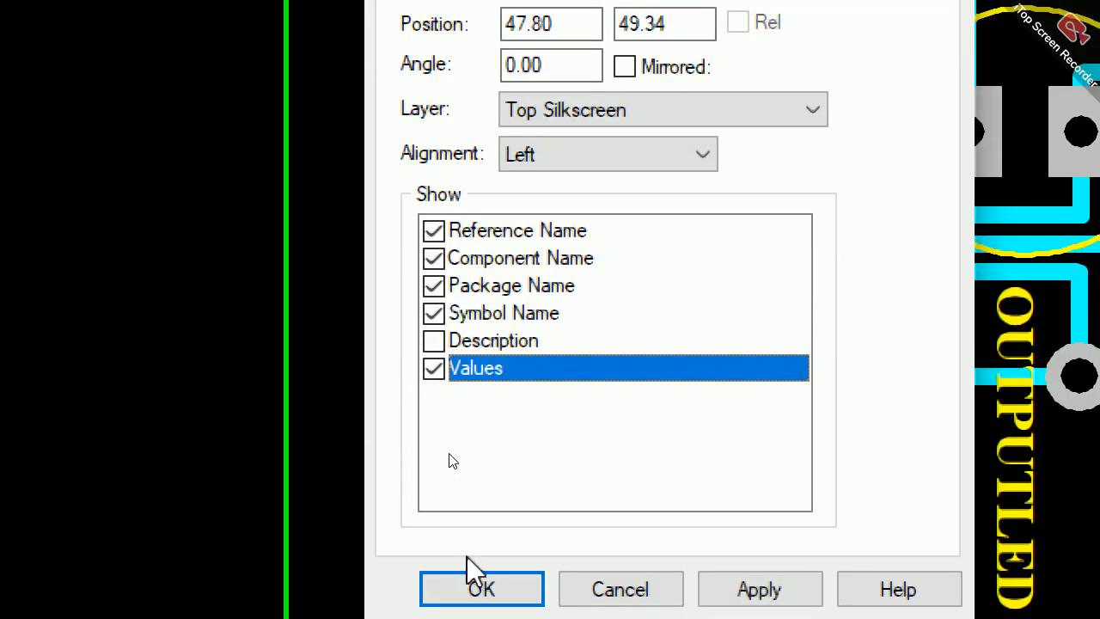
{"action": "left_click", "coordinate": [480, 587]}
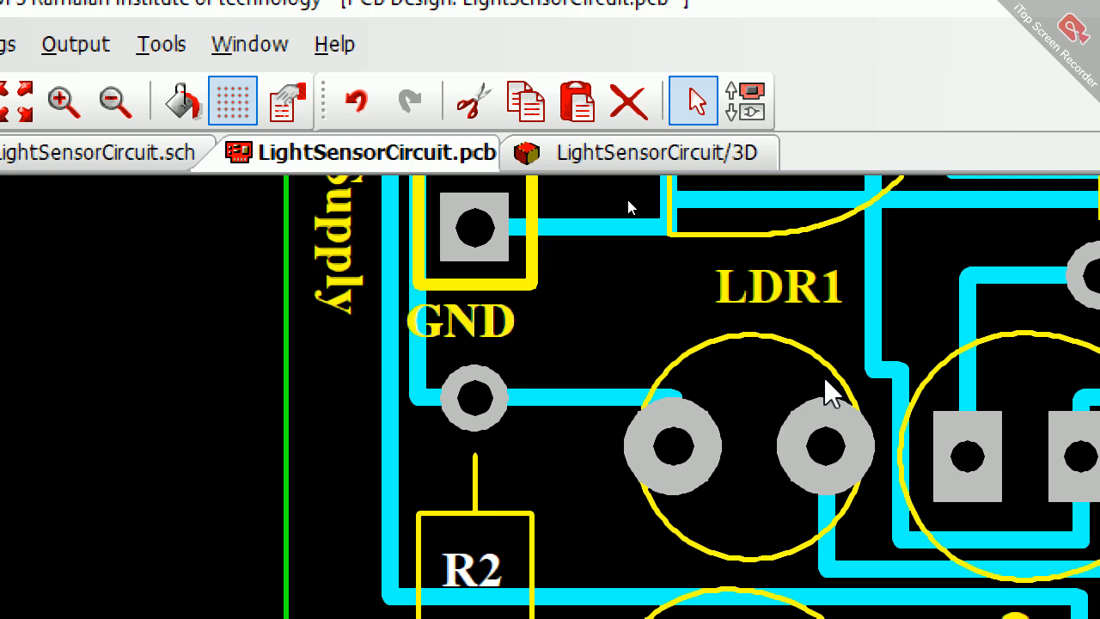
Step: Enable Values in the silkscreen label of resistor R3
{"action": "scroll", "coordinate": [825, 378], "scroll_direction": "down", "scroll_amount": 2}
{"action": "scroll", "coordinate": [567, 501], "scroll_direction": "up", "scroll_amount": 2}
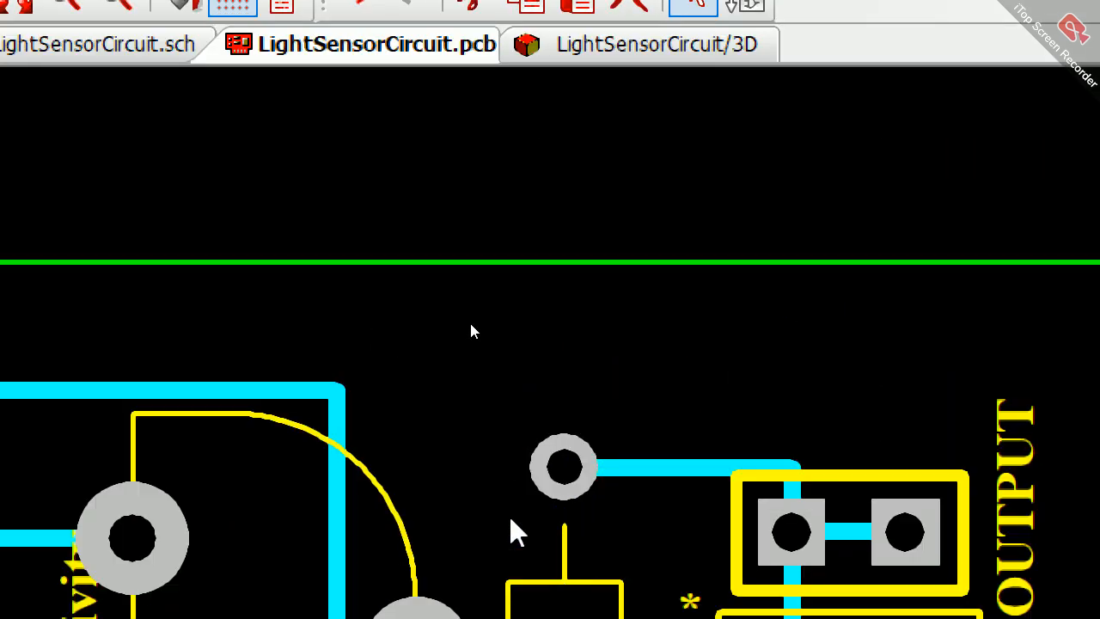
{"action": "double_click", "coordinate": [582, 478]}
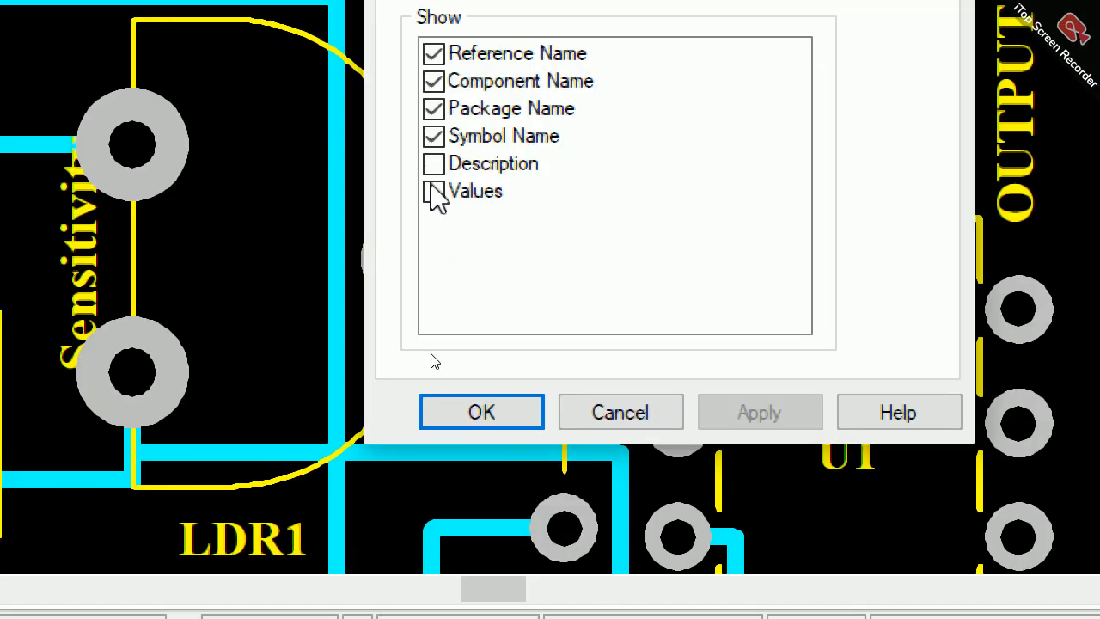
{"action": "left_click", "coordinate": [434, 210]}
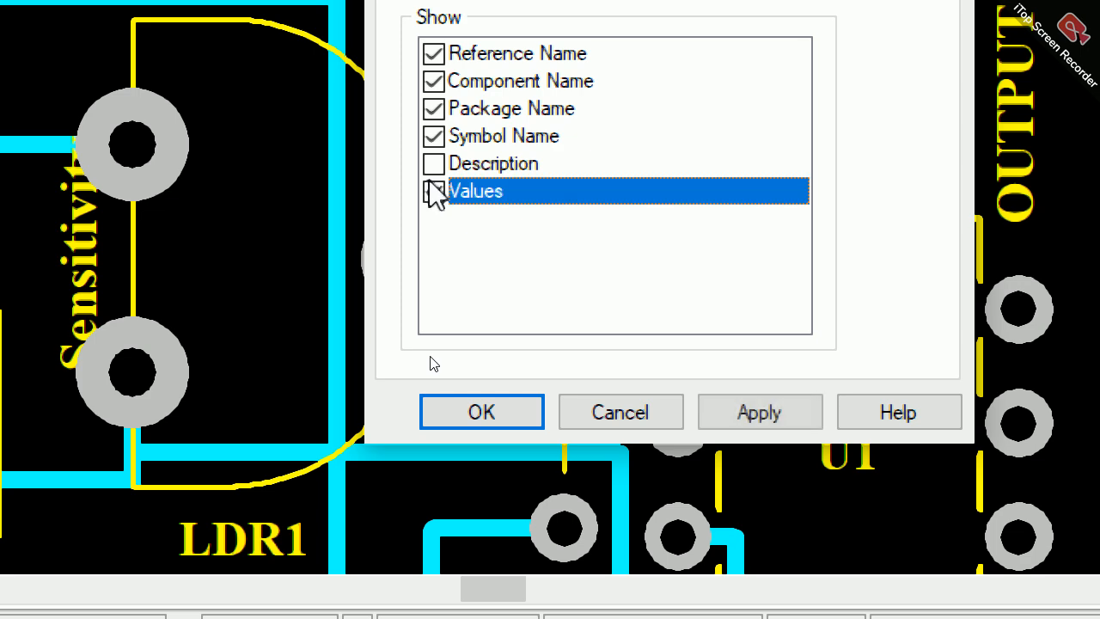
{"action": "left_click", "coordinate": [482, 414]}
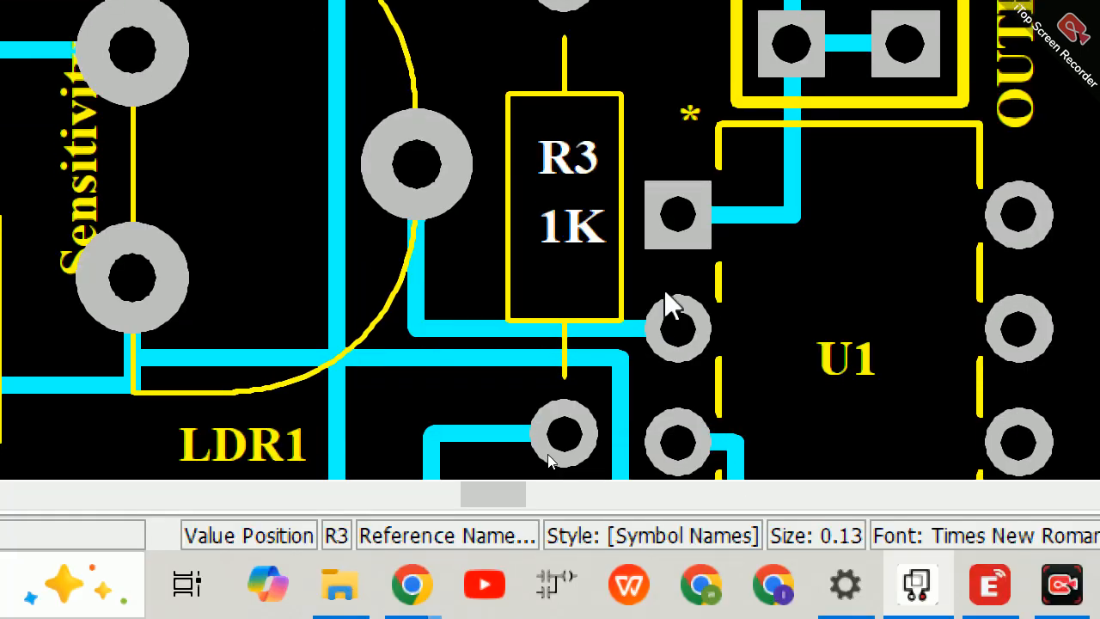
Step: Enable Values in the silkscreen label of resistor R1 near the board's lower edge
{"action": "scroll", "coordinate": [666, 292], "scroll_direction": "down", "scroll_amount": 2}
{"action": "double_click", "coordinate": [524, 338]}
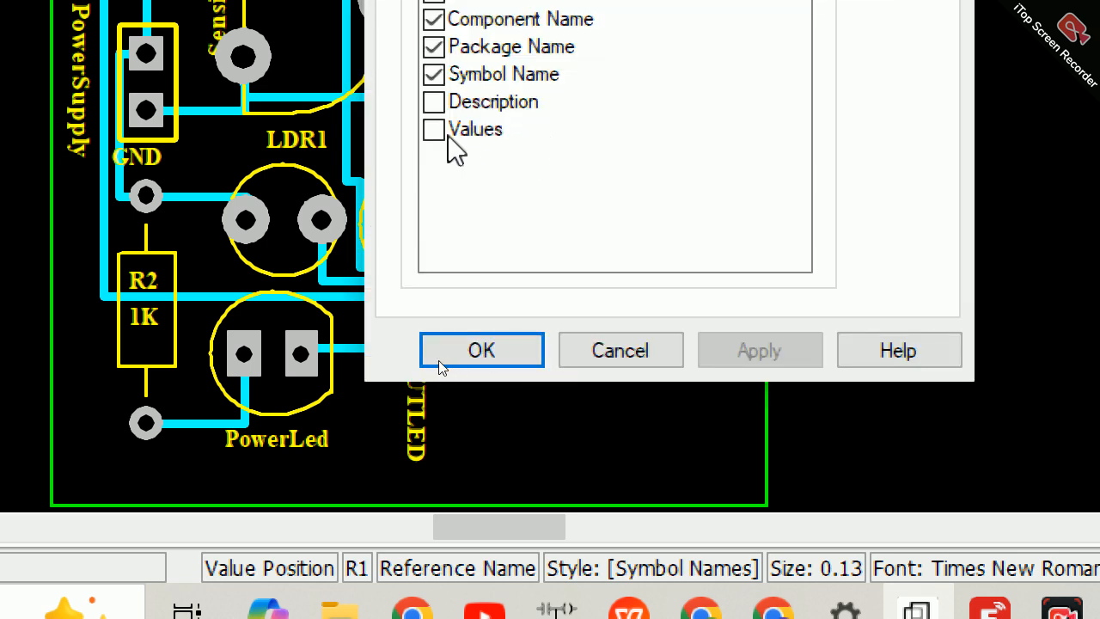
{"action": "left_click", "coordinate": [434, 130]}
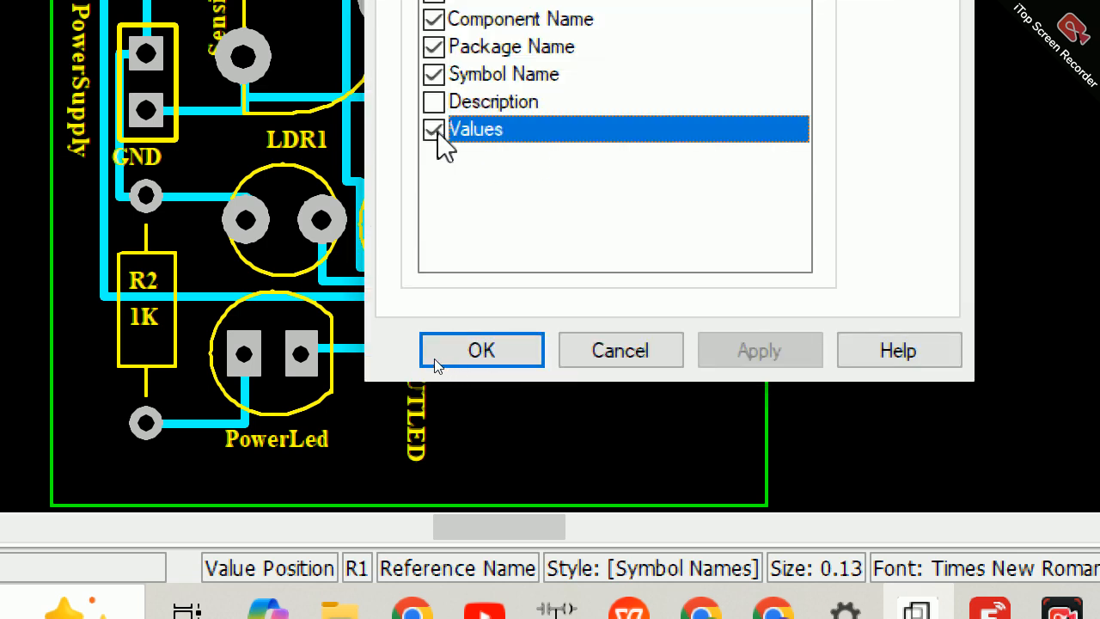
{"action": "left_click", "coordinate": [483, 352]}
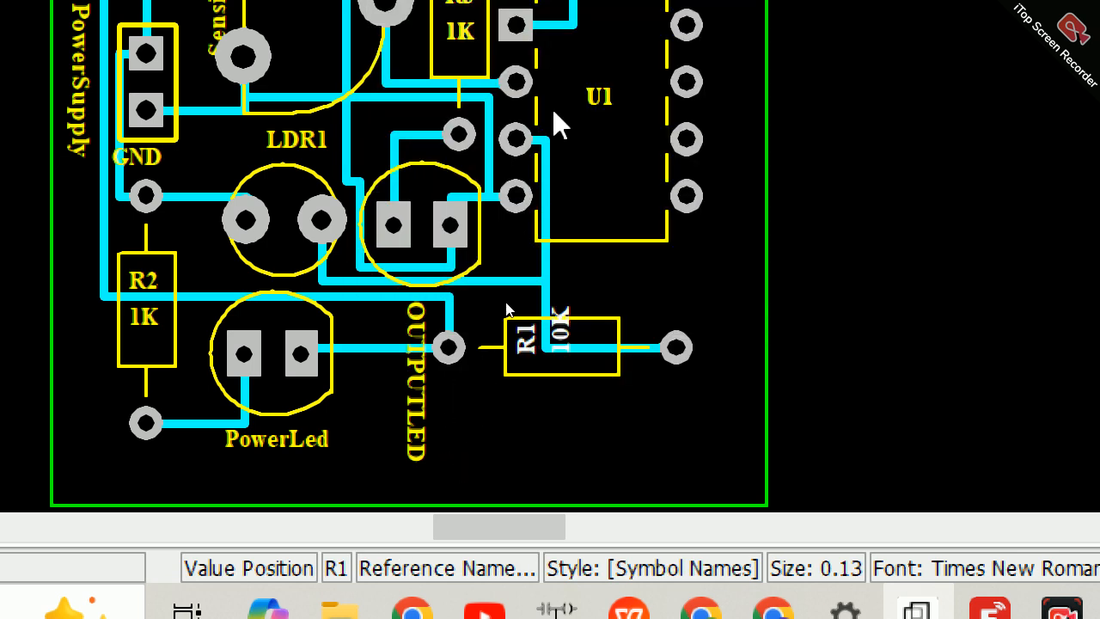
{"action": "left_click", "coordinate": [538, 361]}
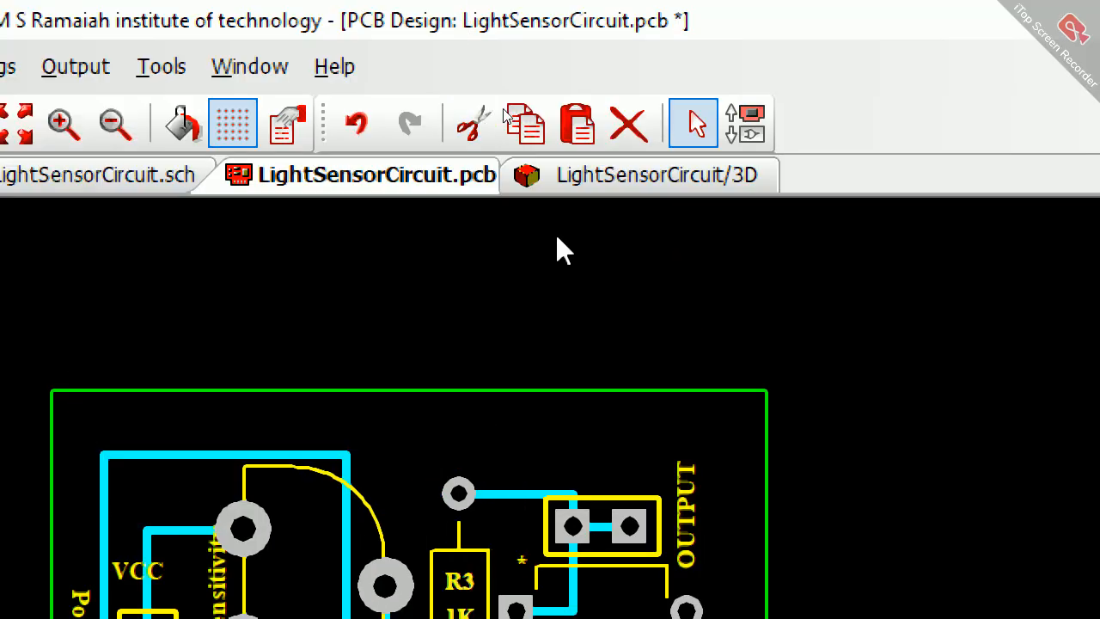
Step: Examine the silkscreen value labels of resistors R2, R3 and R1 from several angles in the 3D view
{"action": "left_click", "coordinate": [601, 176]}
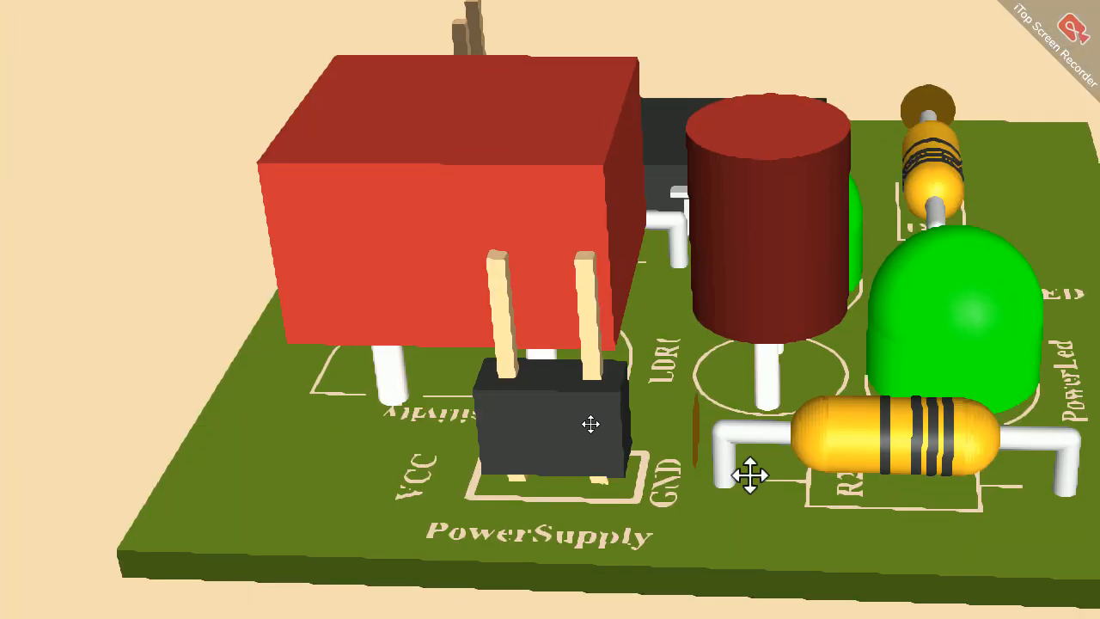
{"action": "left_click_drag", "start_coordinate": [916, 533], "coordinate": [812, 498]}
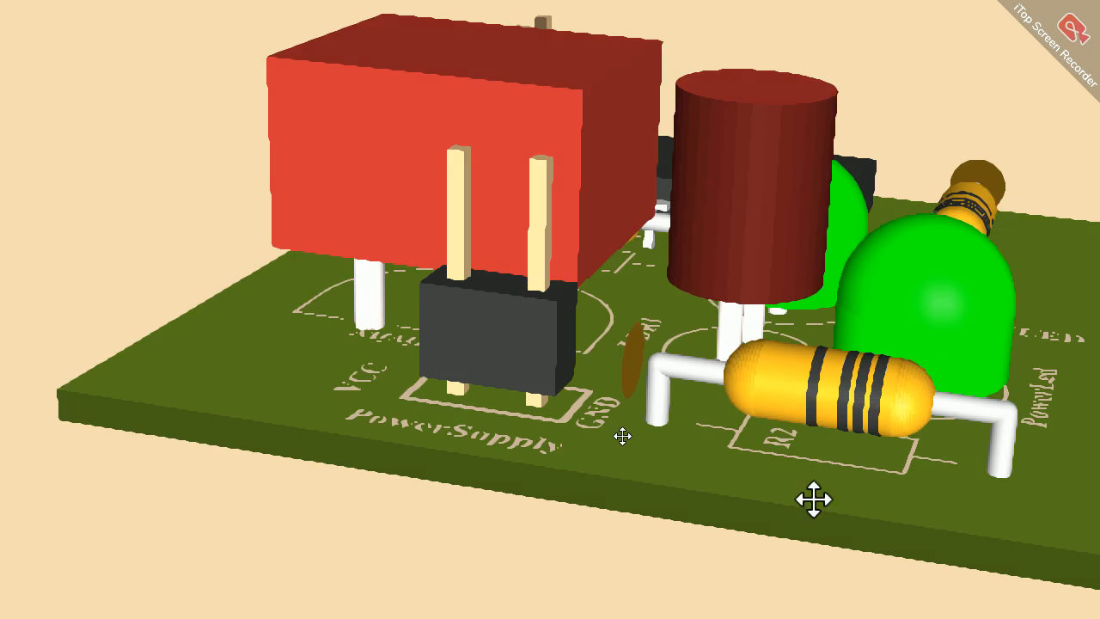
{"action": "scroll", "coordinate": [813, 498], "scroll_direction": "up", "scroll_amount": 3}
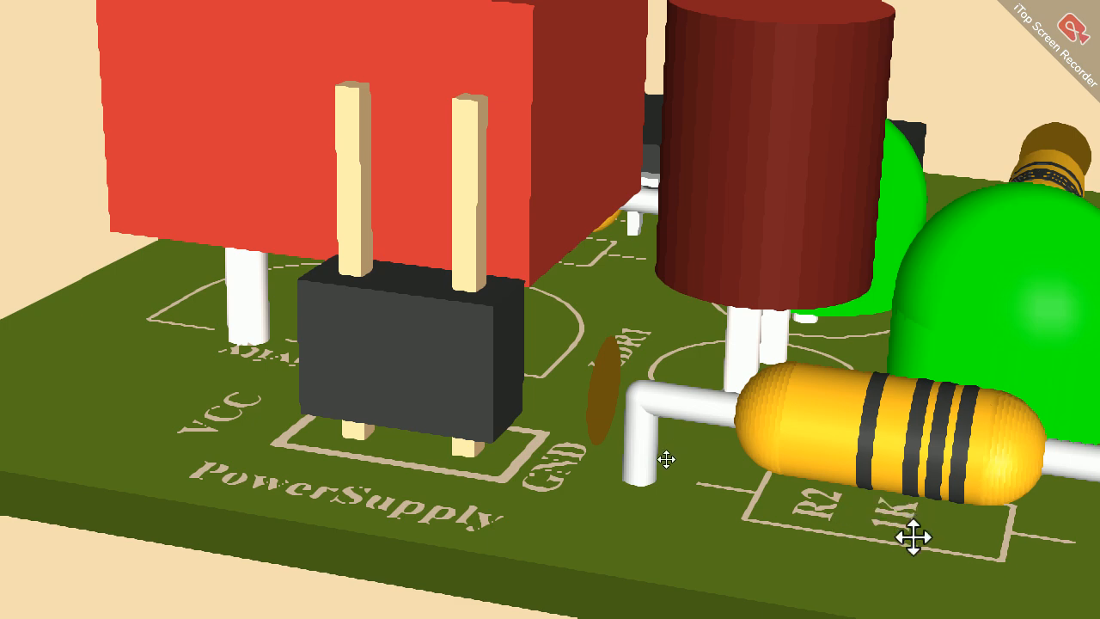
{"action": "left_click_drag", "start_coordinate": [827, 555], "coordinate": [612, 564]}
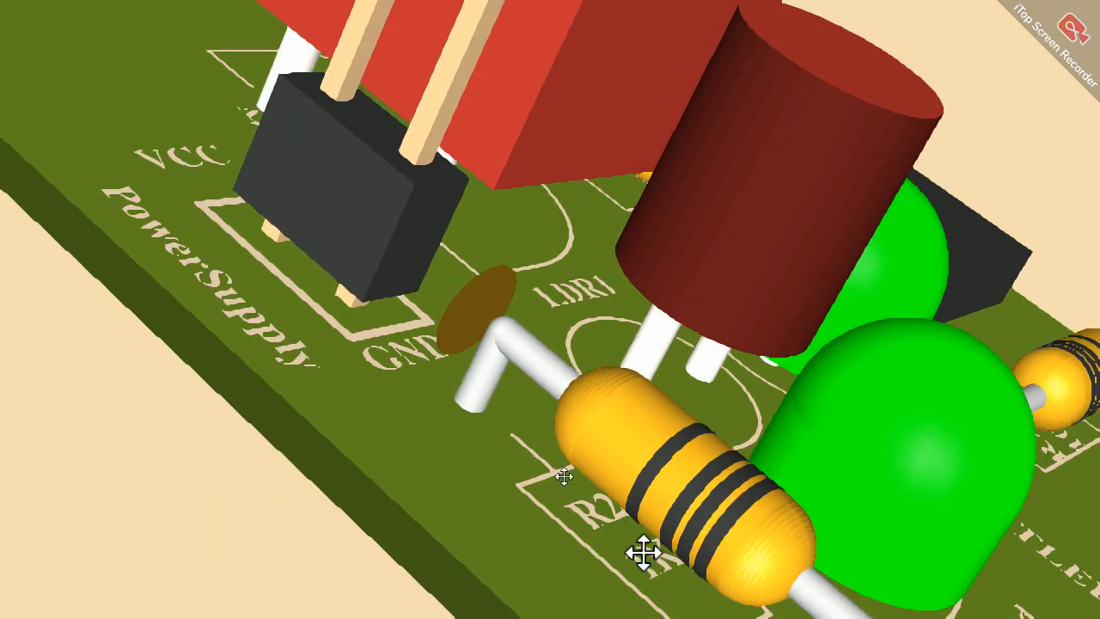
{"action": "left_click_drag", "start_coordinate": [785, 422], "coordinate": [994, 594]}
{"action": "left_click_drag", "start_coordinate": [463, 411], "coordinate": [1050, 294]}
{"action": "left_click_drag", "start_coordinate": [749, 344], "coordinate": [999, 378]}
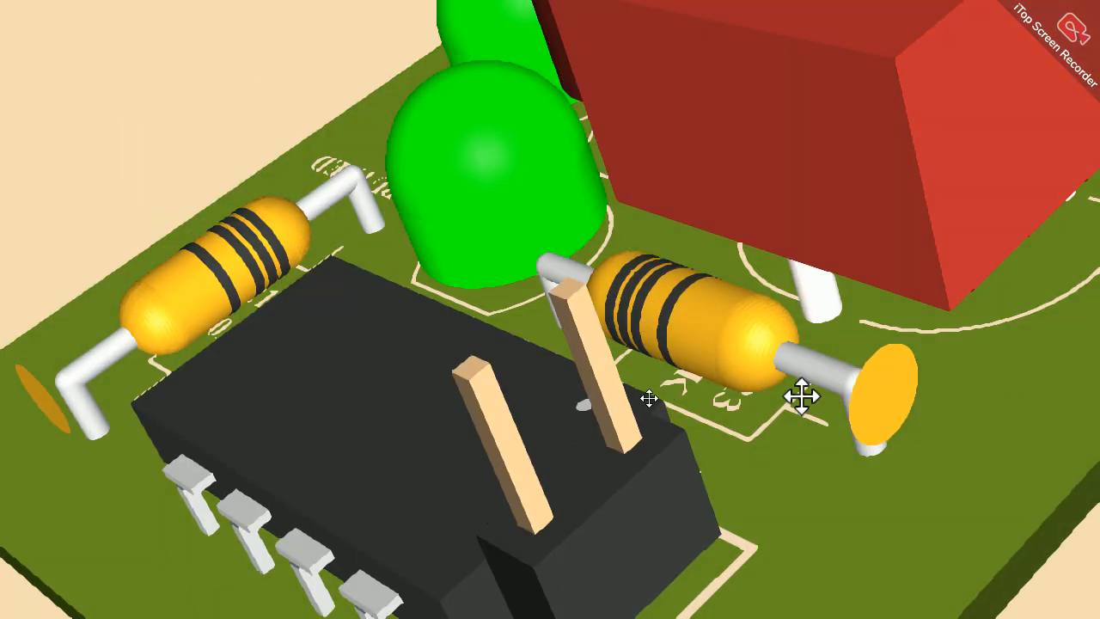
{"action": "left_click_drag", "start_coordinate": [719, 386], "coordinate": [724, 332]}
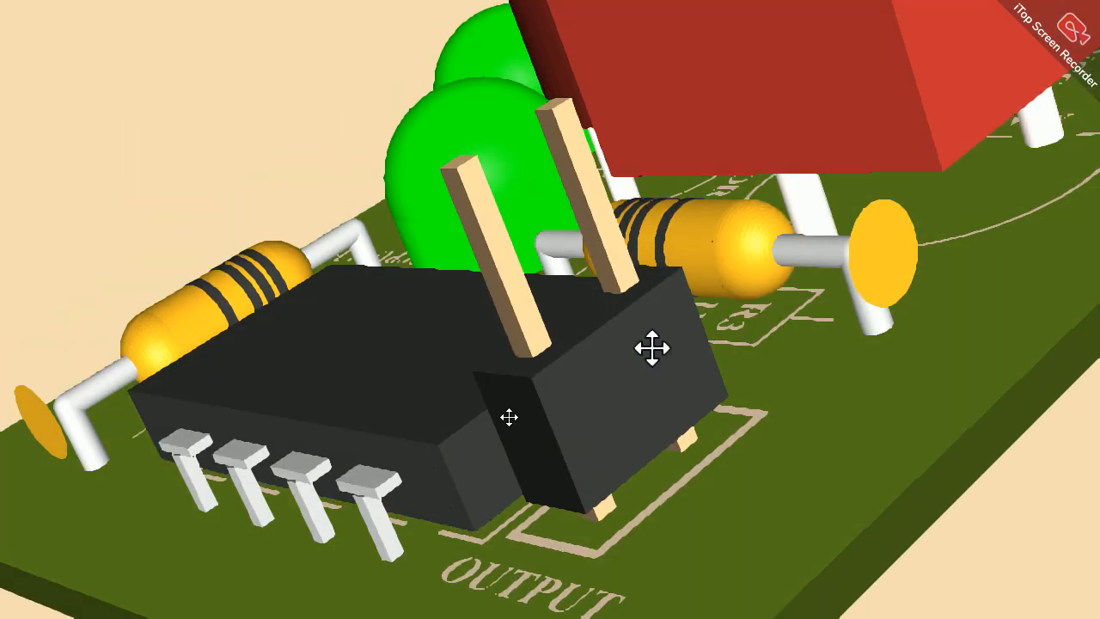
{"action": "left_click_drag", "start_coordinate": [368, 467], "coordinate": [1031, 243]}
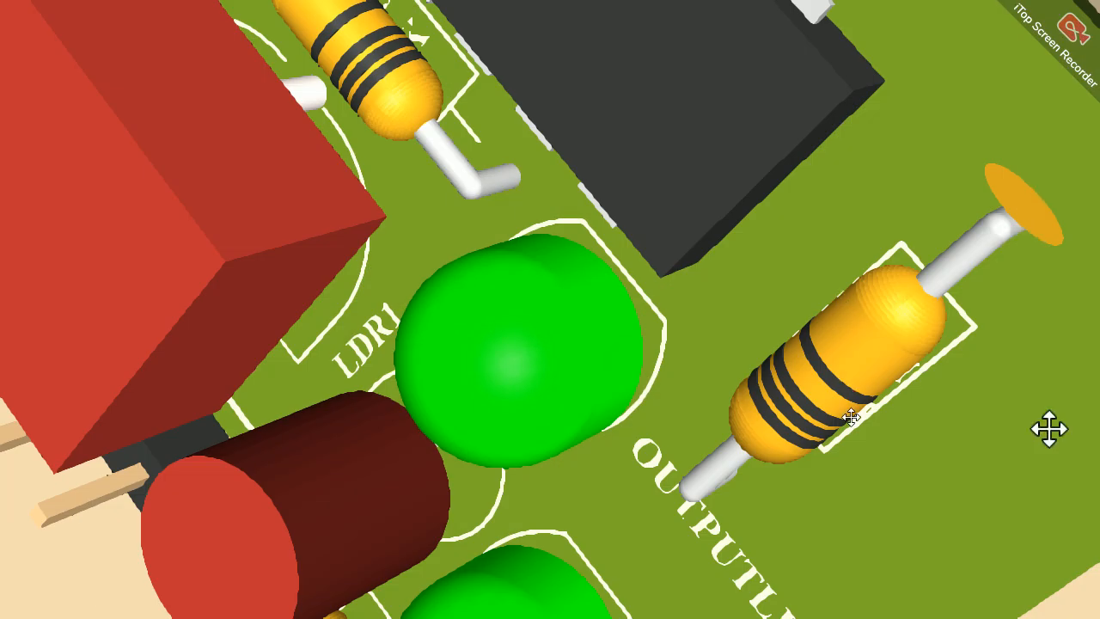
{"action": "left_click_drag", "start_coordinate": [1048, 428], "coordinate": [771, 331]}
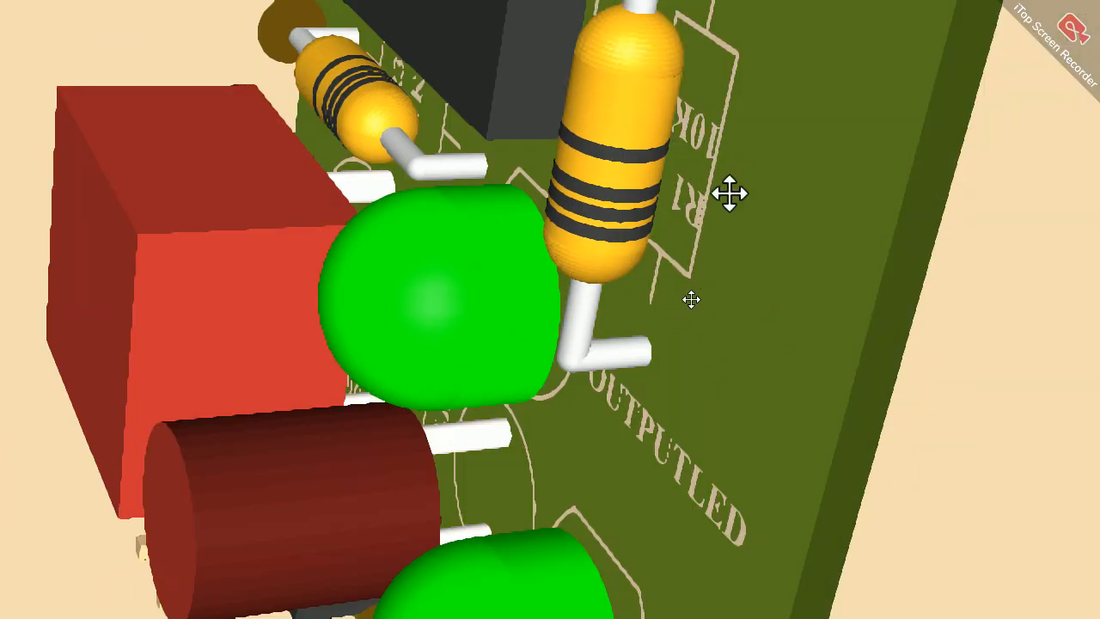
{"action": "scroll", "coordinate": [729, 194], "scroll_direction": "down", "scroll_amount": 5}
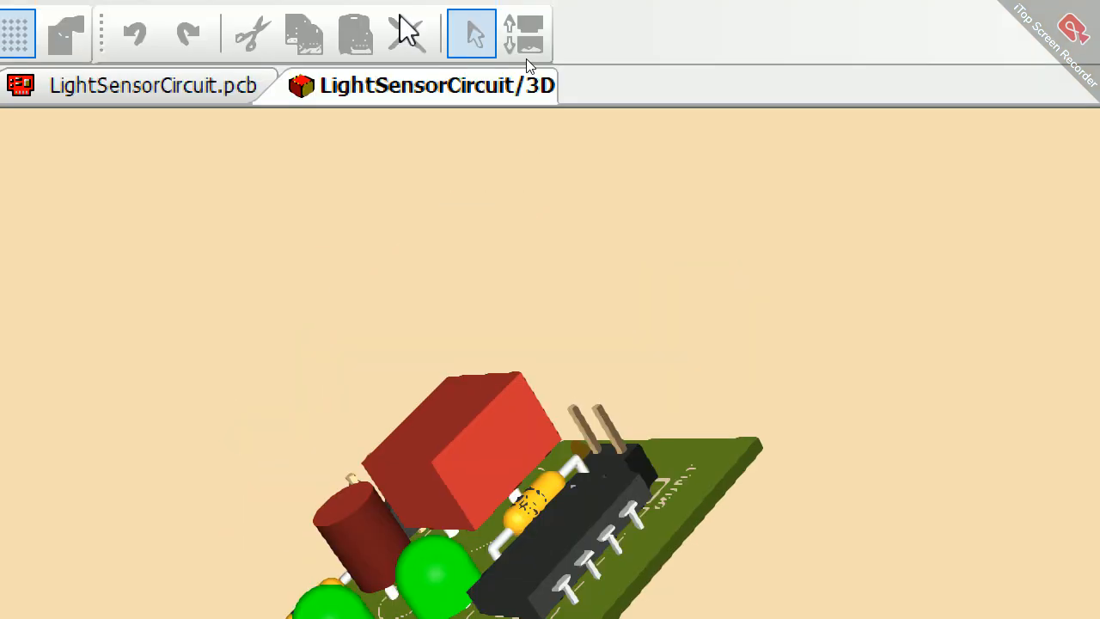
Step: Auto-generate Gerber manufacturing plots of the PCB layout for all layer types and sides, including the NC Drill and Drill Ident plots
{"action": "left_click", "coordinate": [219, 86]}
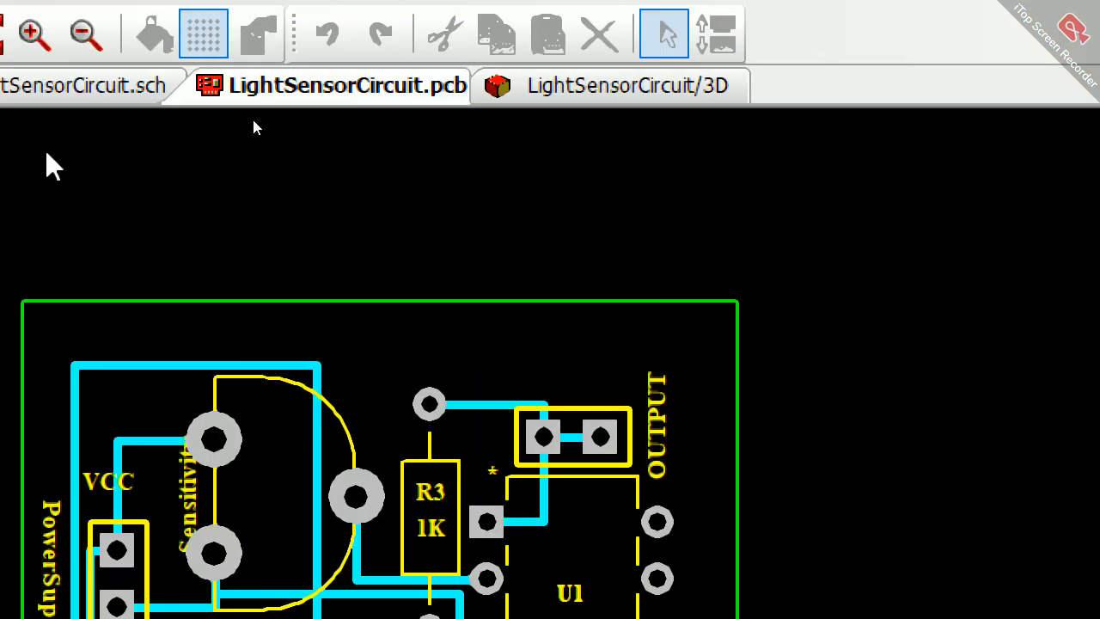
{"action": "left_click", "coordinate": [177, 32]}
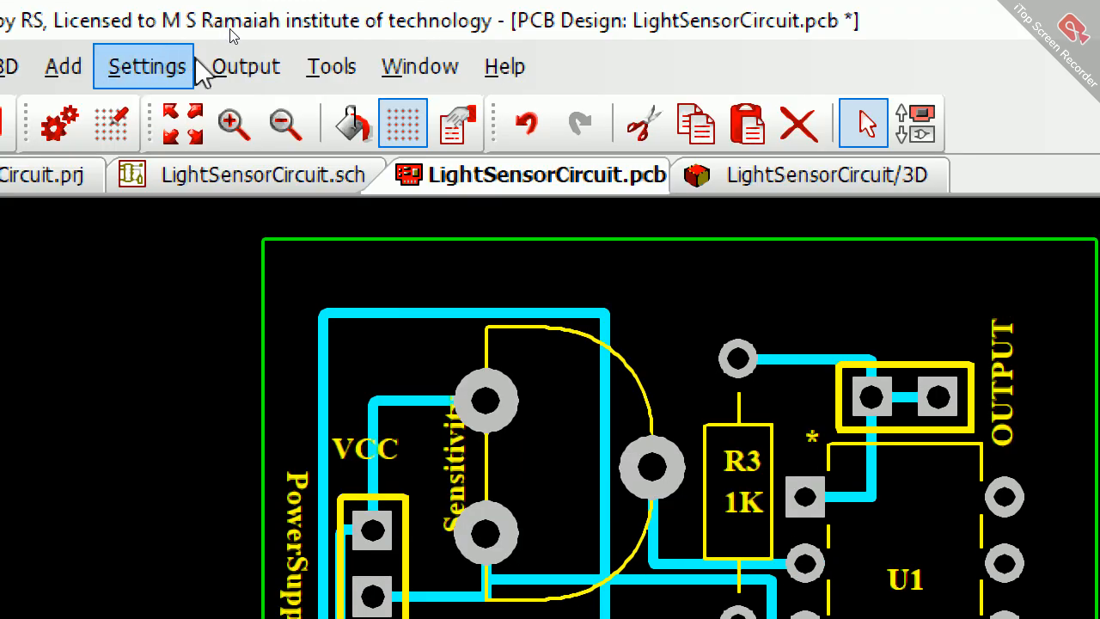
{"action": "left_click", "coordinate": [206, 68]}
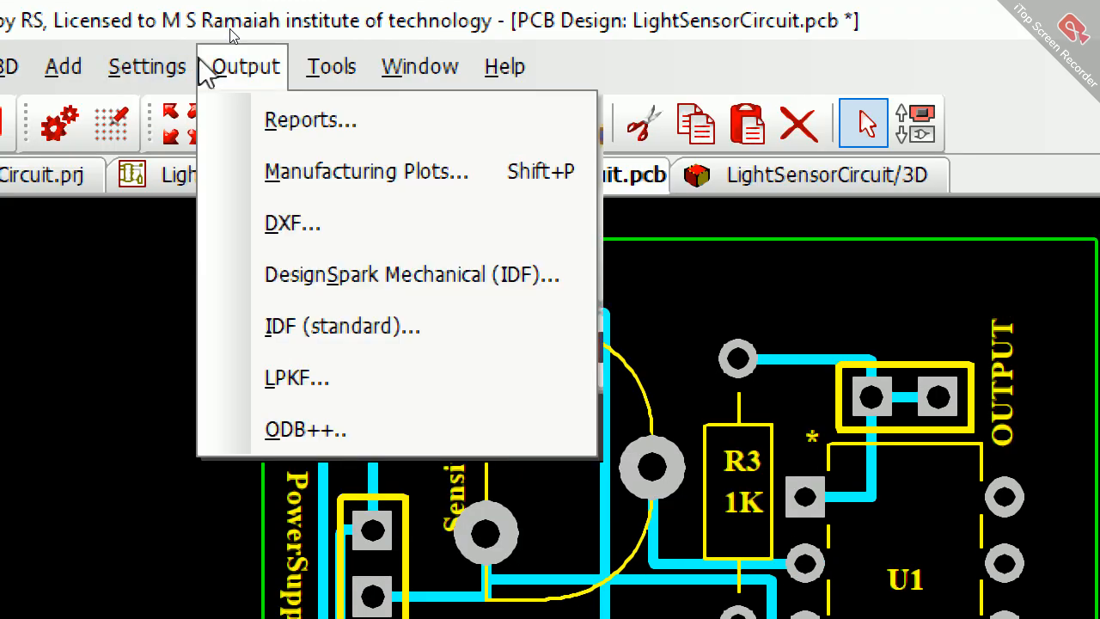
{"action": "left_click", "coordinate": [320, 176]}
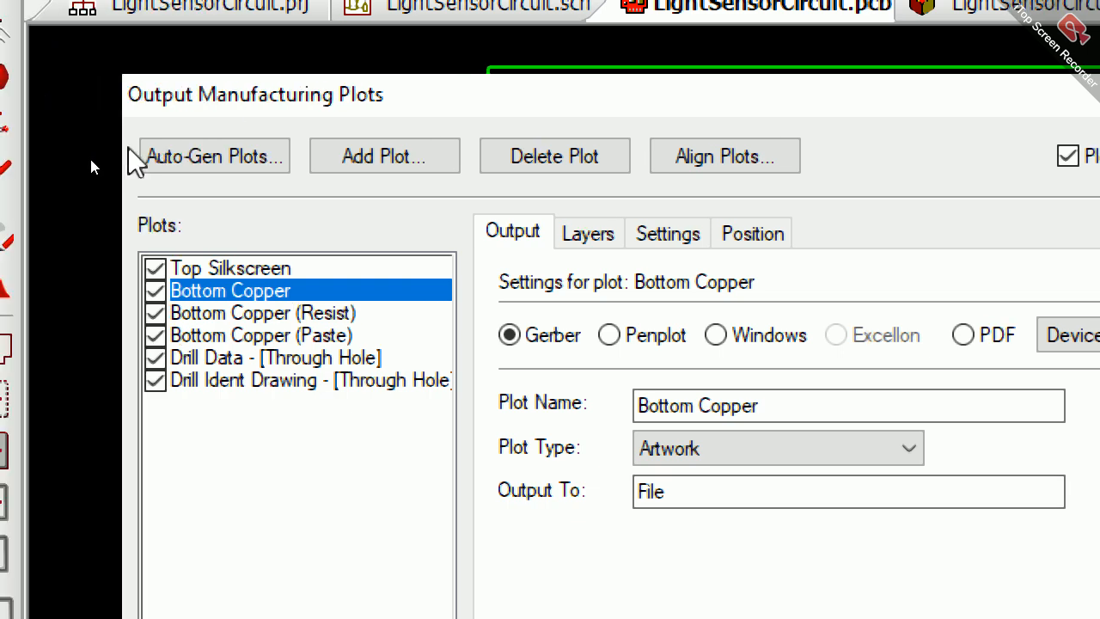
{"action": "left_click", "coordinate": [153, 156]}
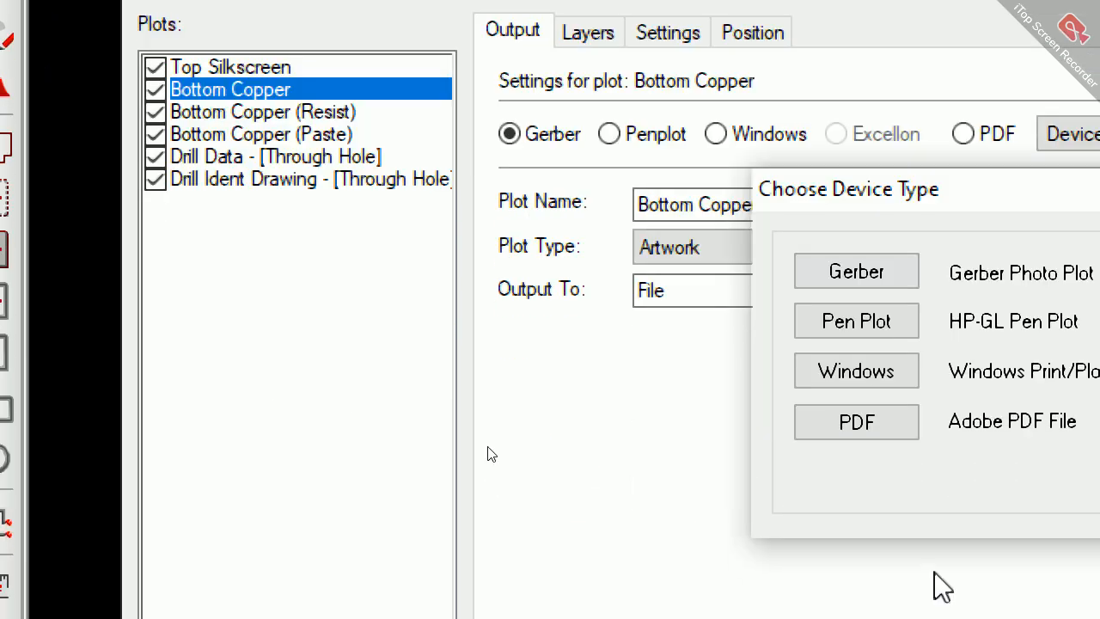
{"action": "left_click", "coordinate": [893, 273]}
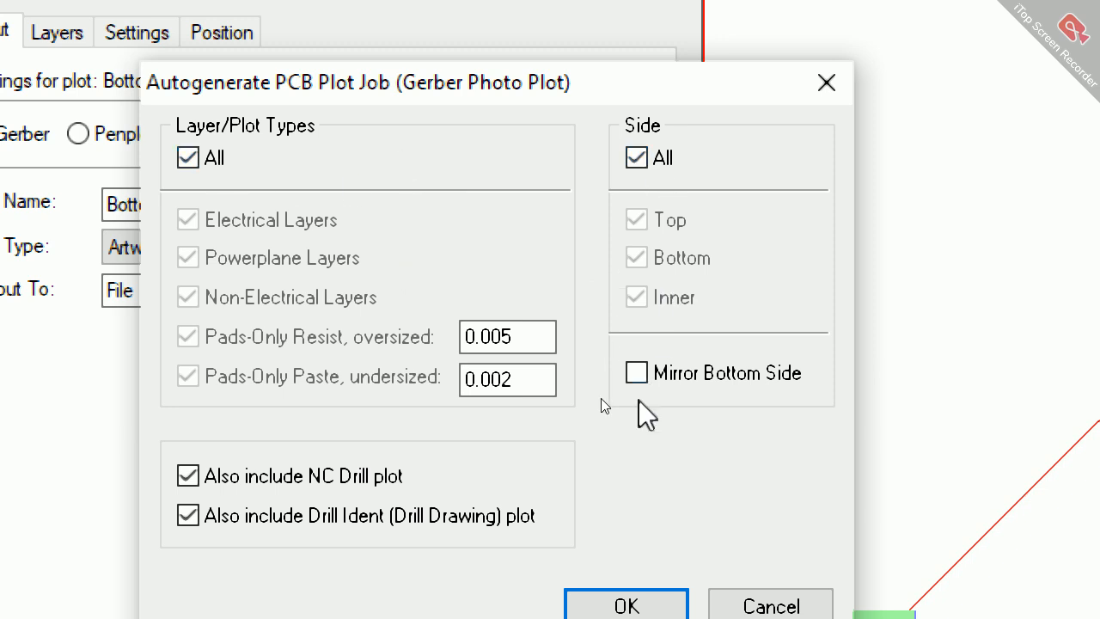
{"action": "left_click", "coordinate": [624, 600]}
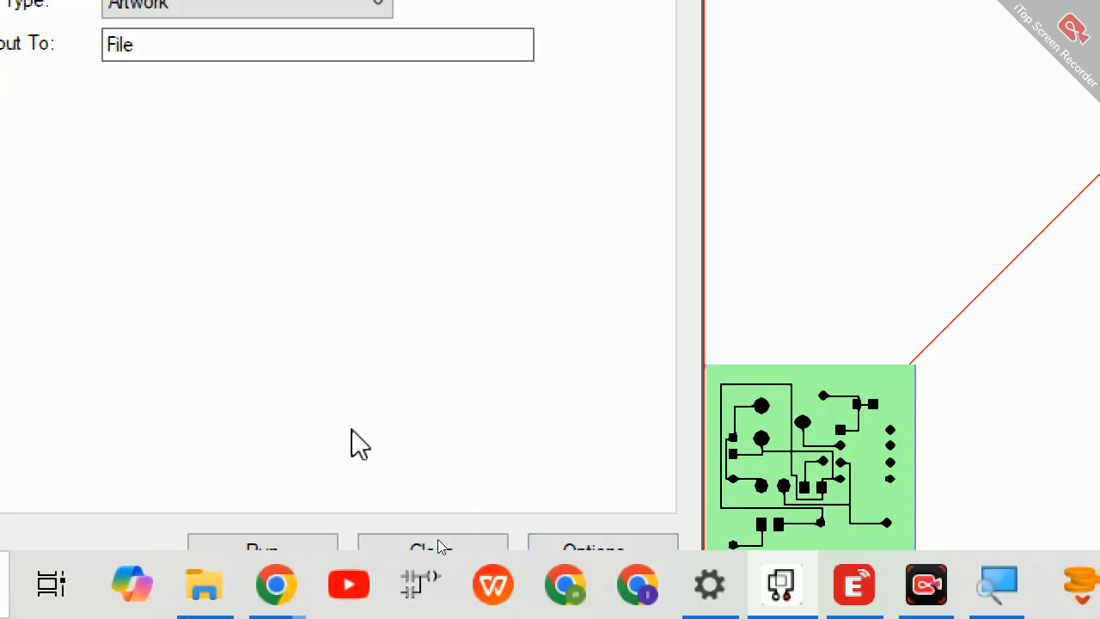
Step: Run the manufacturing plots and continue without a board outline in them
{"action": "left_click", "coordinate": [267, 547]}
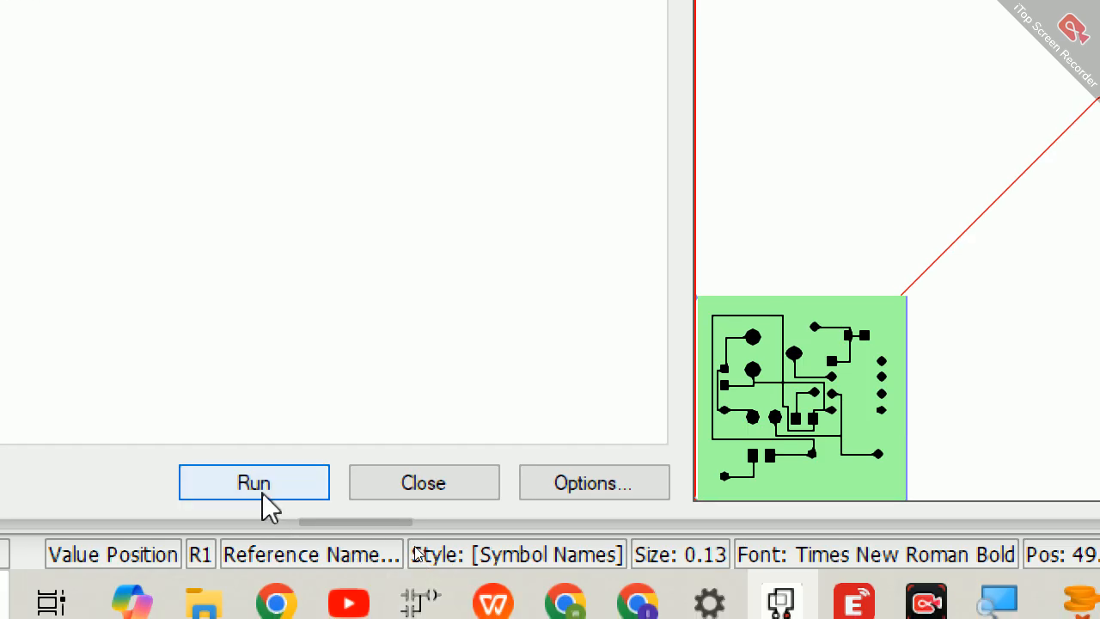
{"action": "left_click", "coordinate": [262, 493]}
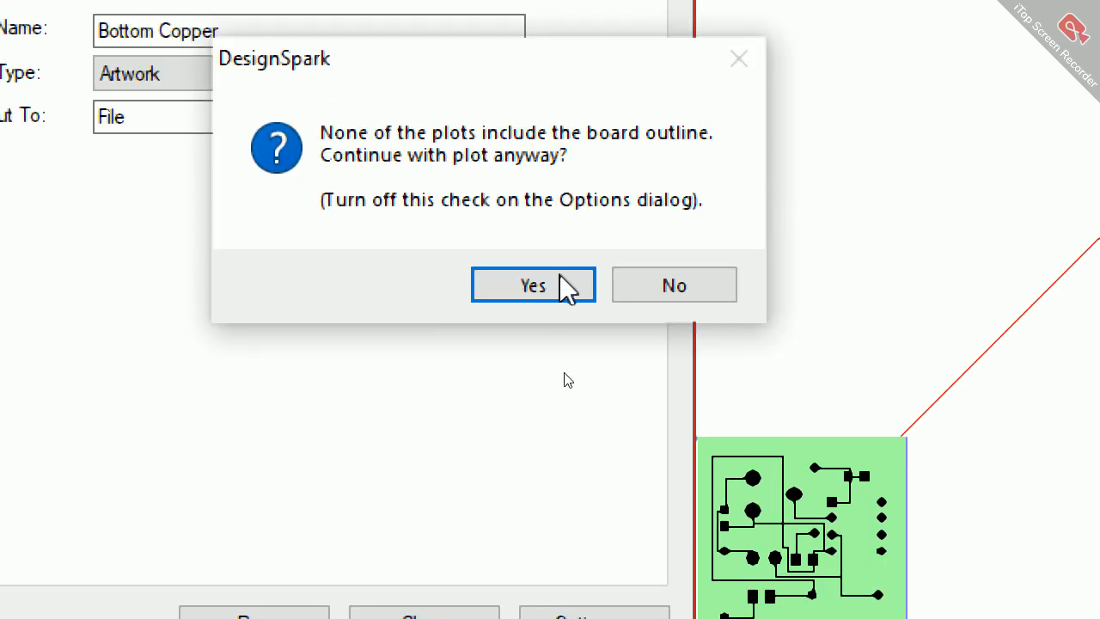
{"action": "left_click", "coordinate": [568, 288]}
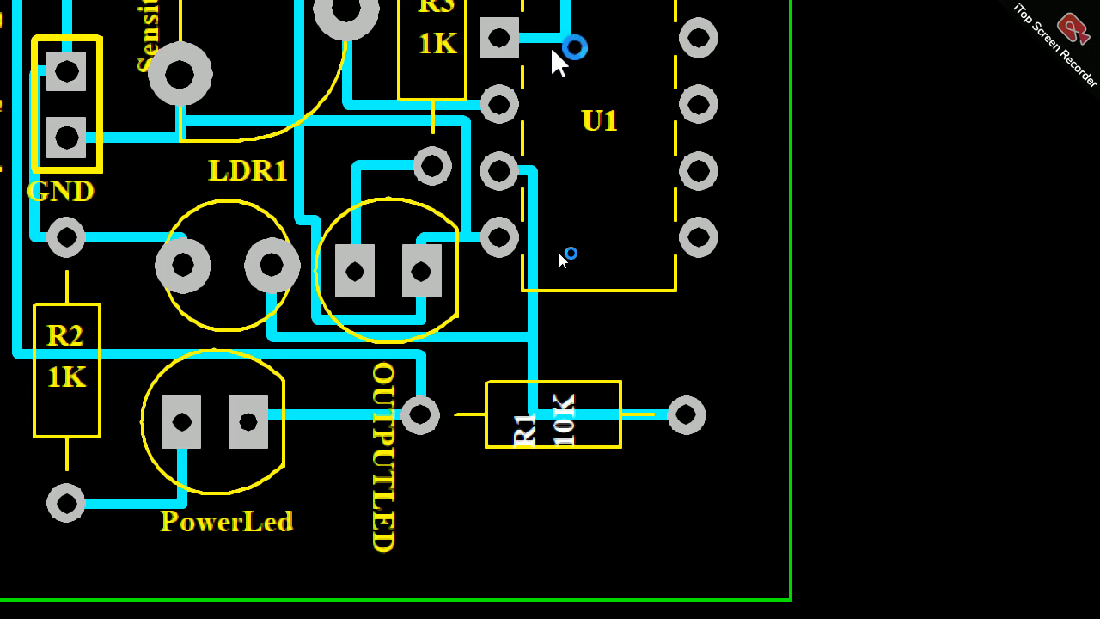
{"action": "left_click", "coordinate": [550, 46]}
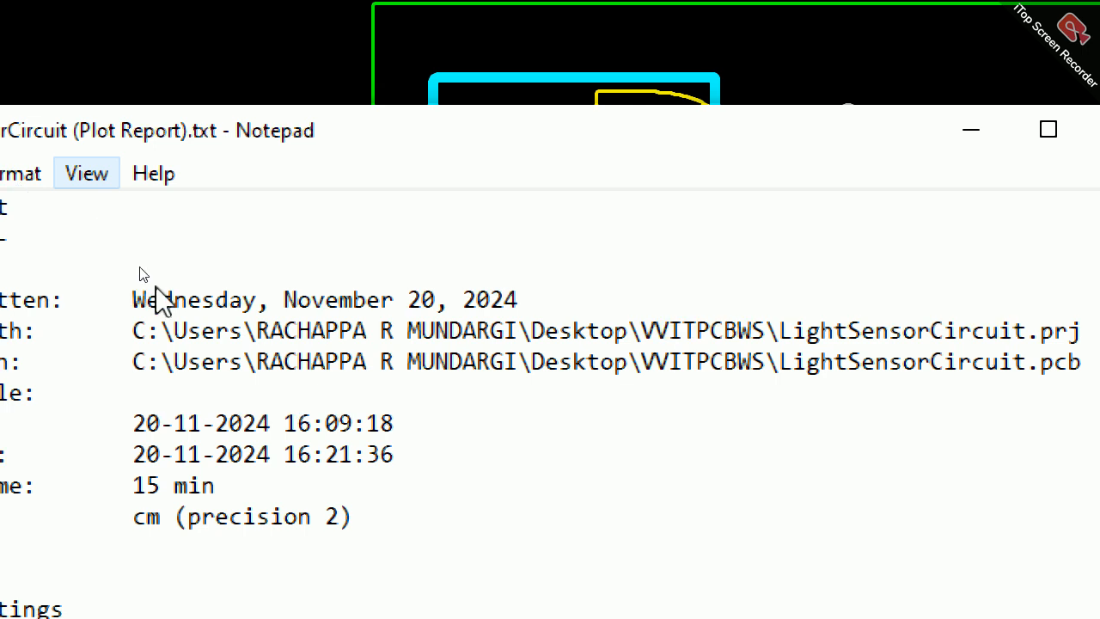
Step: Check the project file path in the plot report, close the report and show the desktop
{"action": "left_click_drag", "start_coordinate": [130, 330], "coordinate": [1083, 331]}
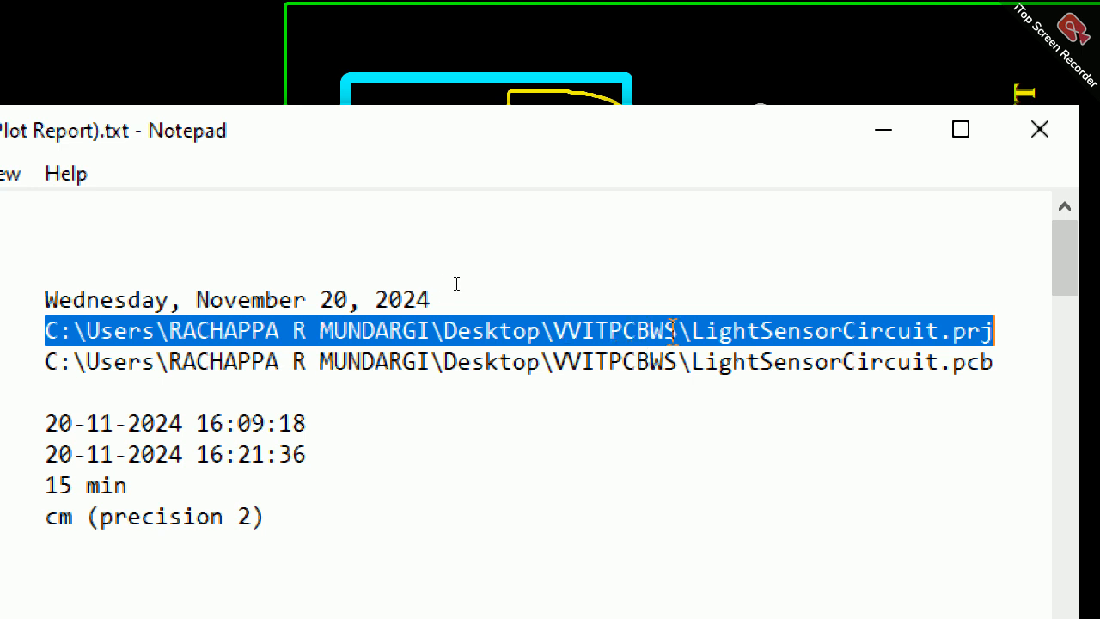
{"action": "left_click", "coordinate": [1041, 130]}
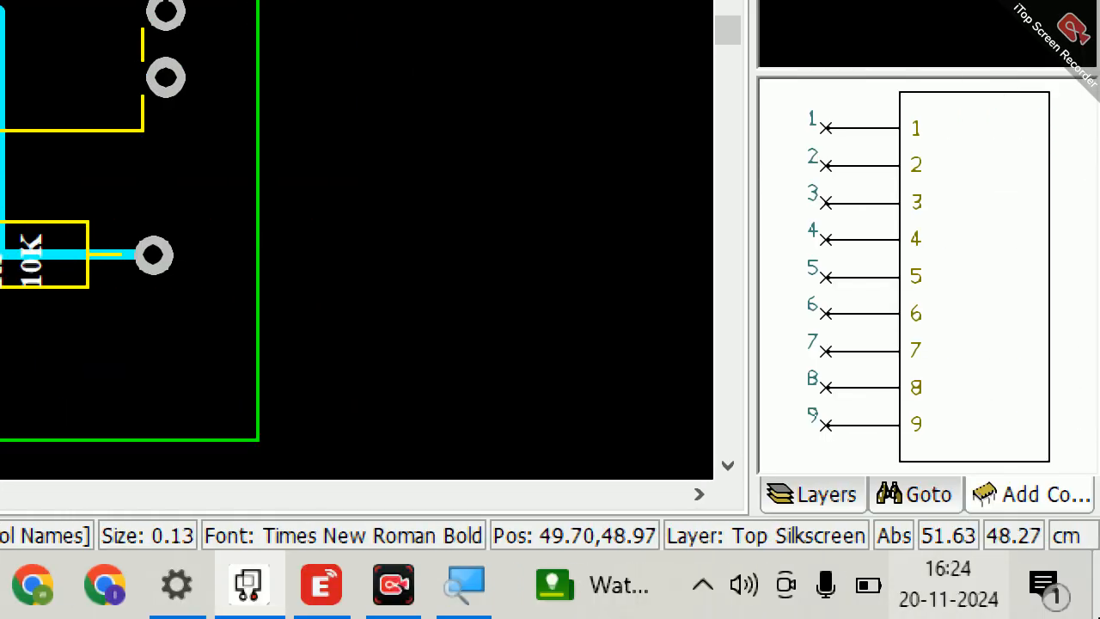
{"action": "left_click", "coordinate": [1097, 598]}
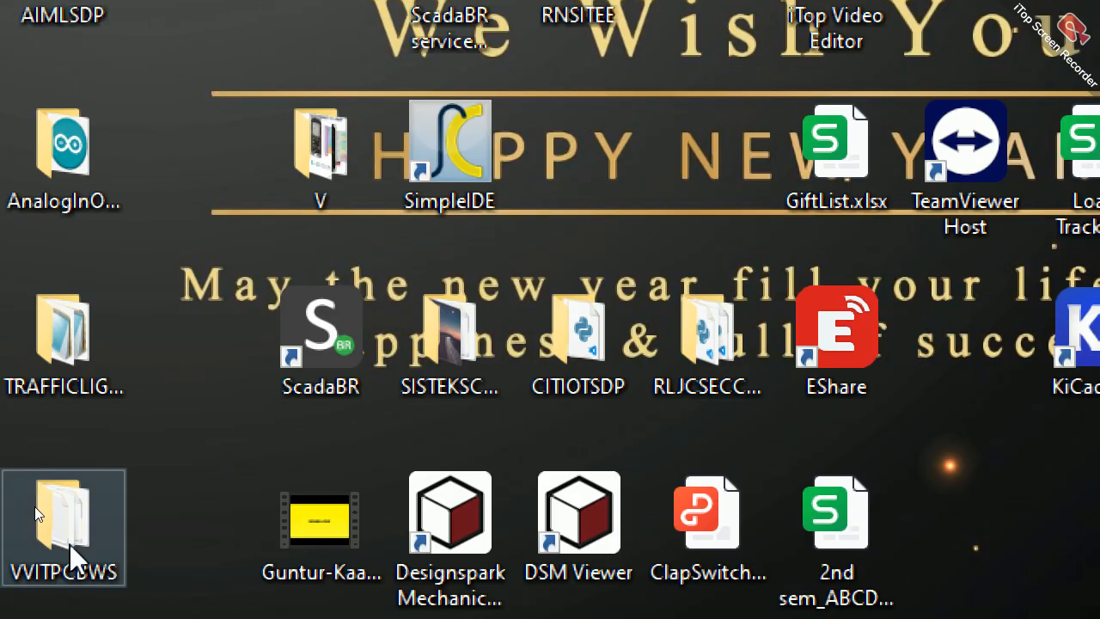
Step: Open the VVITPCBWS desktop folder, examine the generated Gerber and drill files from Bottom Copper (Paste) to Top Silkscreen, and leave the folder
{"action": "double_click", "coordinate": [69, 543]}
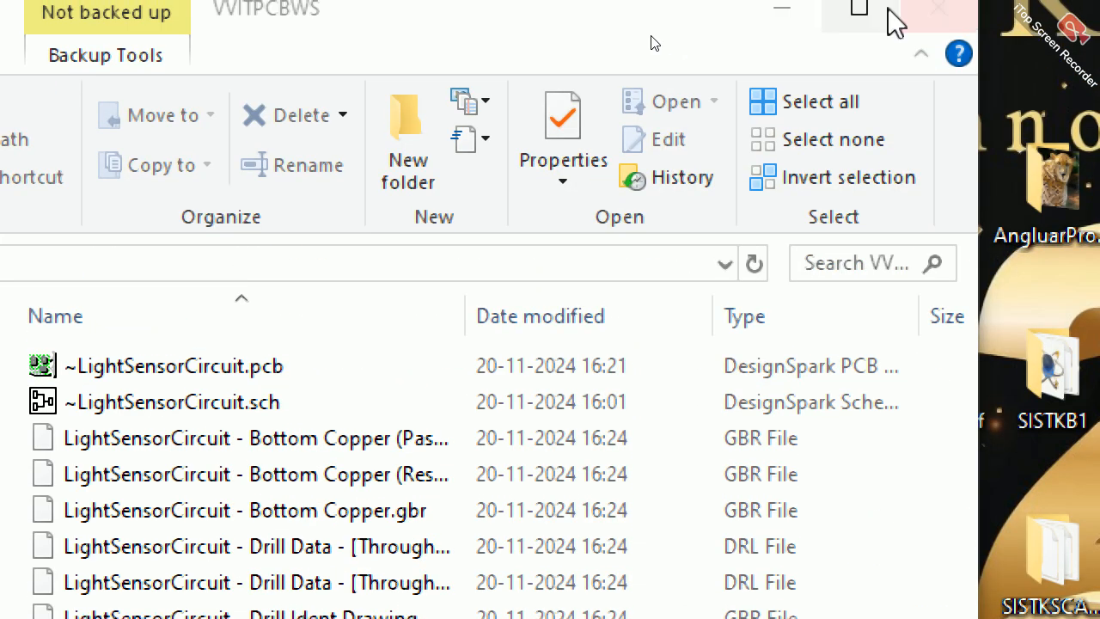
{"action": "left_click", "coordinate": [871, 7]}
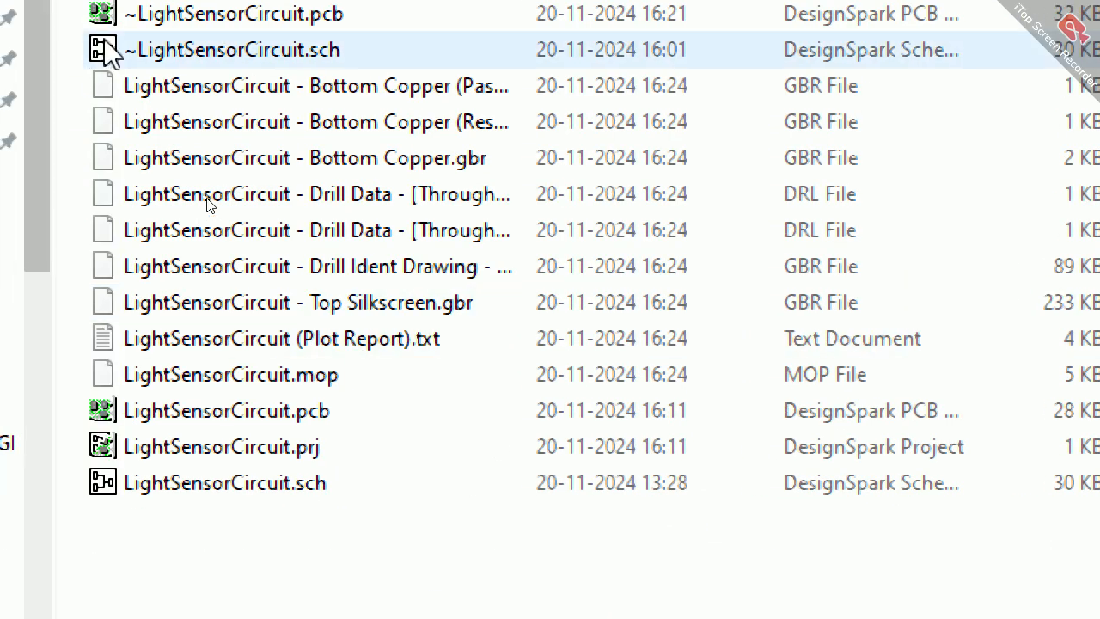
{"action": "left_click", "coordinate": [808, 164]}
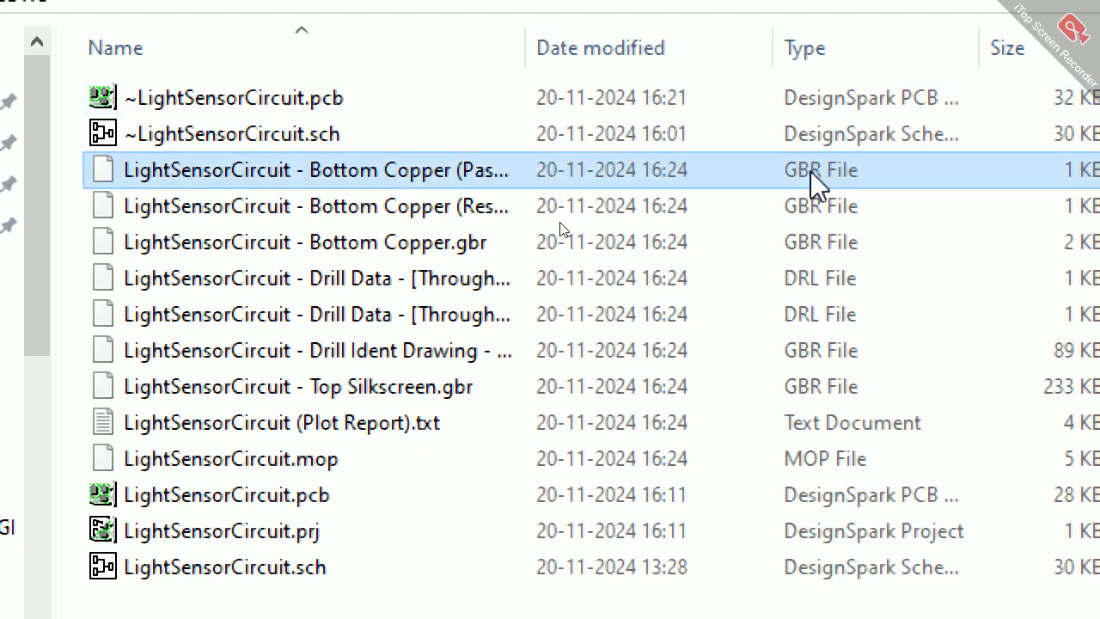
{"action": "key", "text": "shift+Down"}
{"action": "key", "text": "shift+Down"}
{"action": "key", "text": "shift+Down"}
{"action": "key", "text": "shift+Down"}
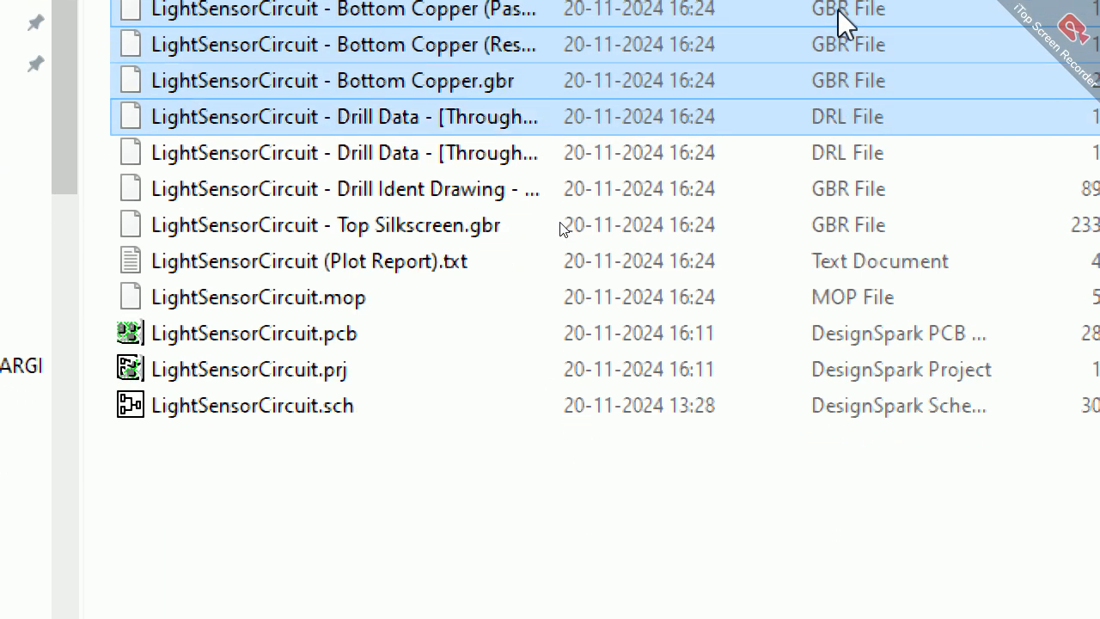
{"action": "key", "text": "shift+Down"}
{"action": "key", "text": "shift+Down"}
{"action": "key", "text": "shift+Down"}
{"action": "key", "text": "shift+Down"}
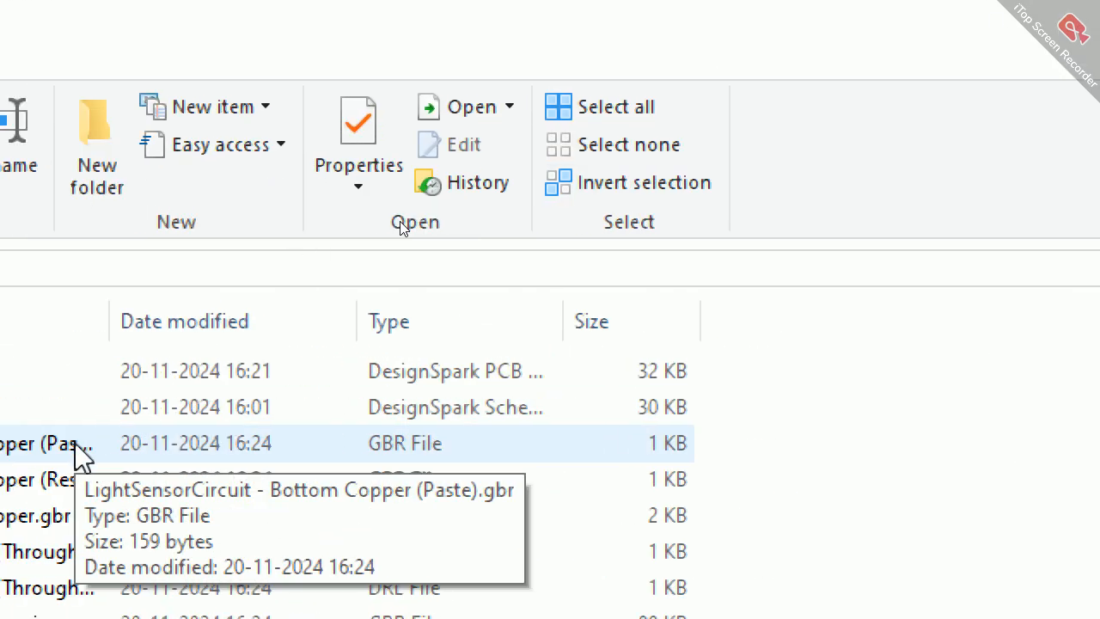
{"action": "left_click", "coordinate": [1085, 7]}
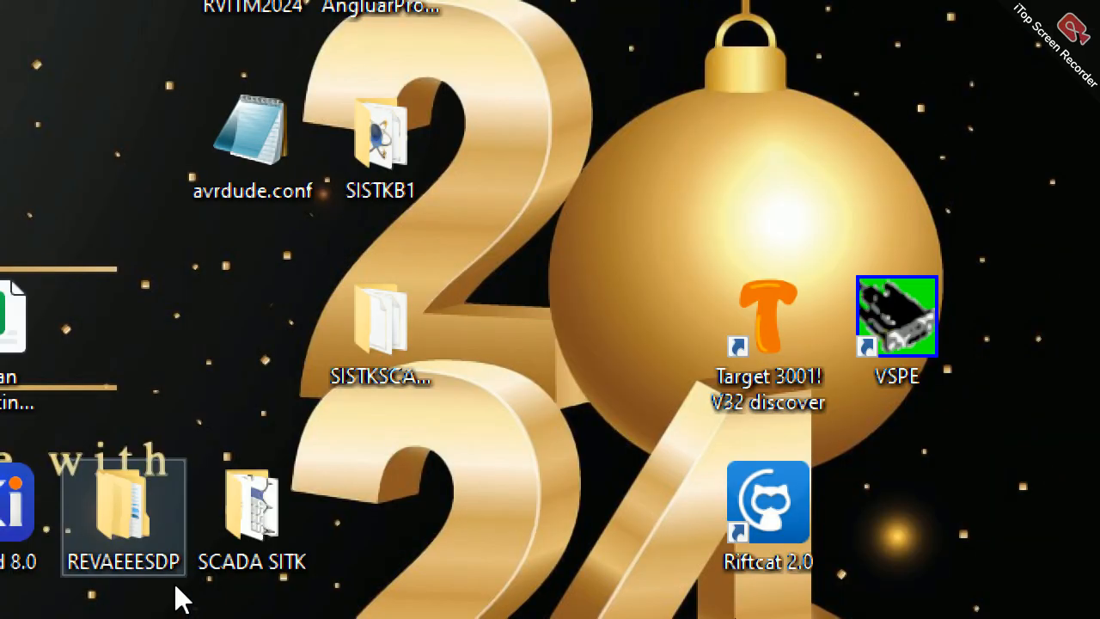
Step: Switch to DesignSpark PCB and try to auto-generate PDF manufacturing plots for all layer types and sides, including NC Drill and Drill Ident
{"action": "left_click", "coordinate": [247, 578]}
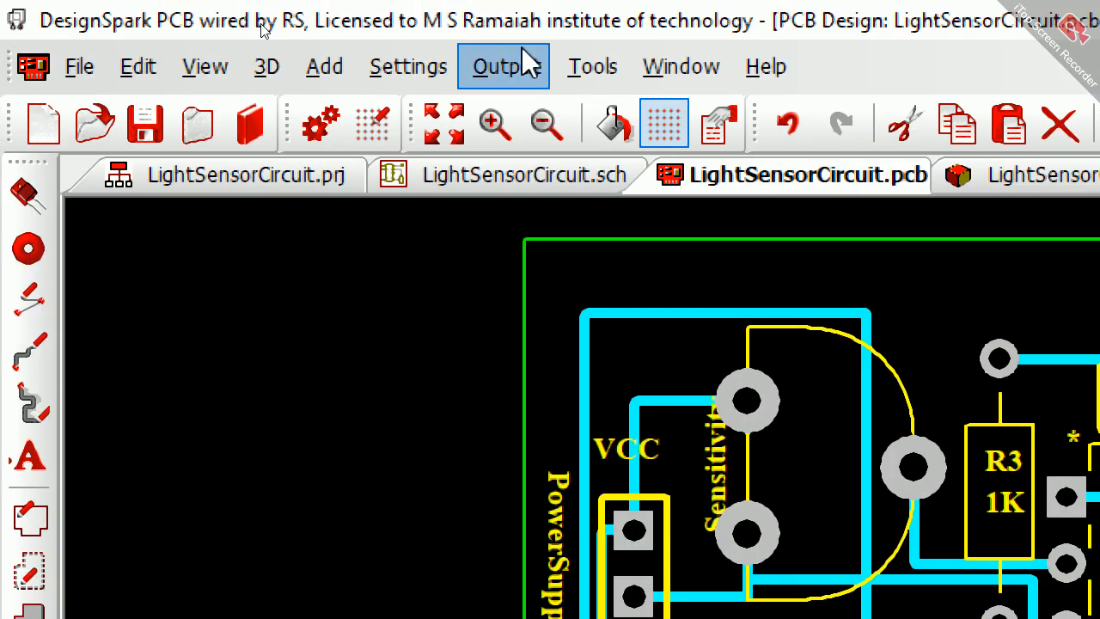
{"action": "left_click", "coordinate": [499, 56]}
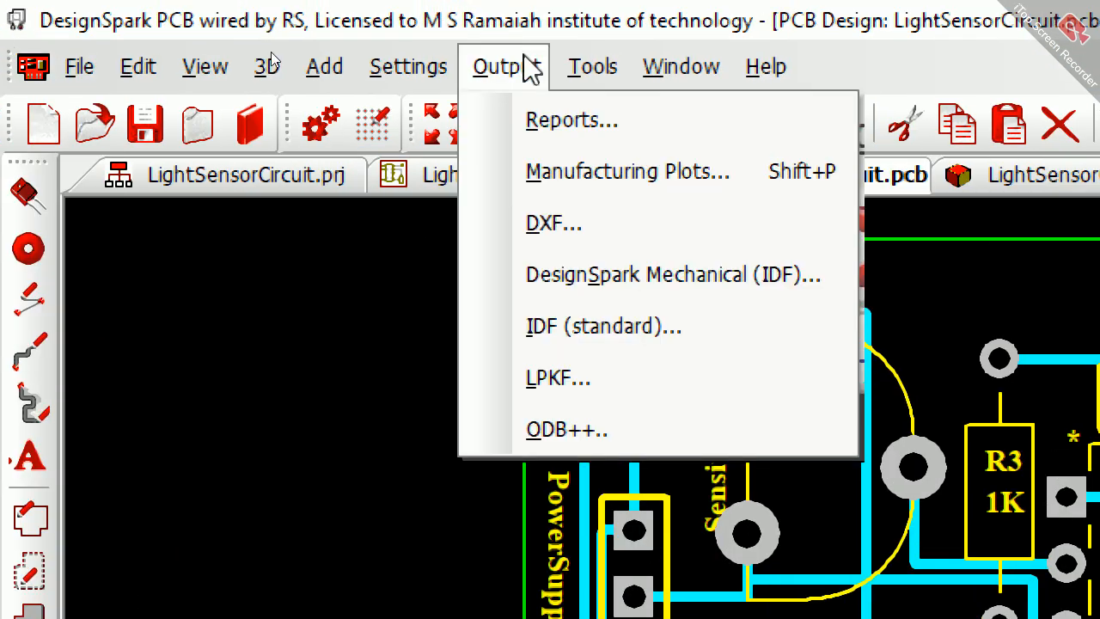
{"action": "left_click", "coordinate": [589, 180]}
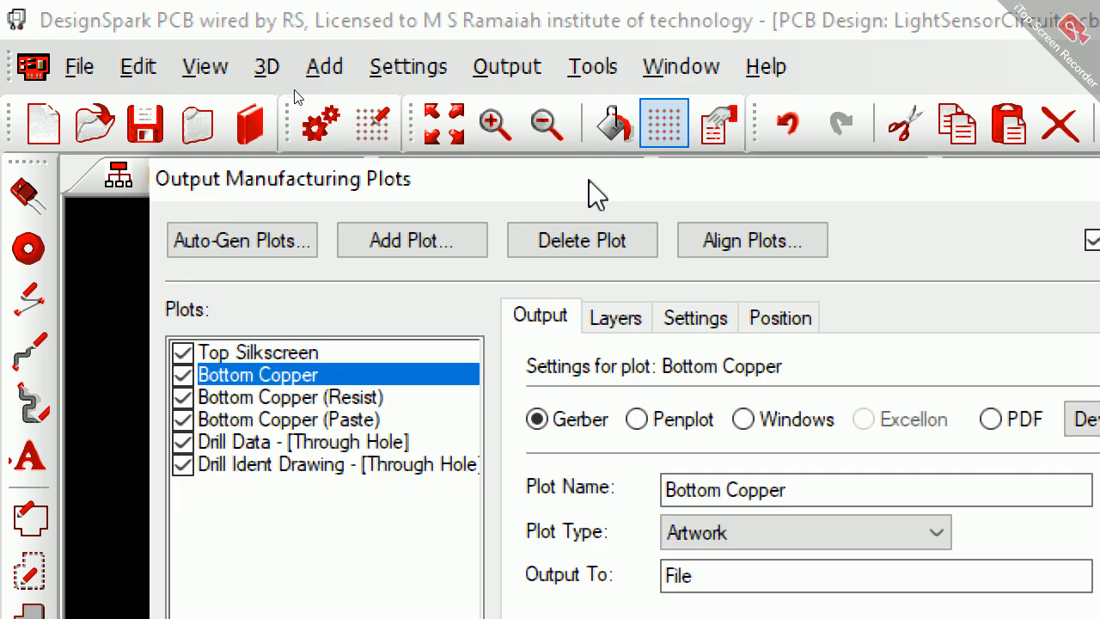
{"action": "left_click", "coordinate": [225, 242]}
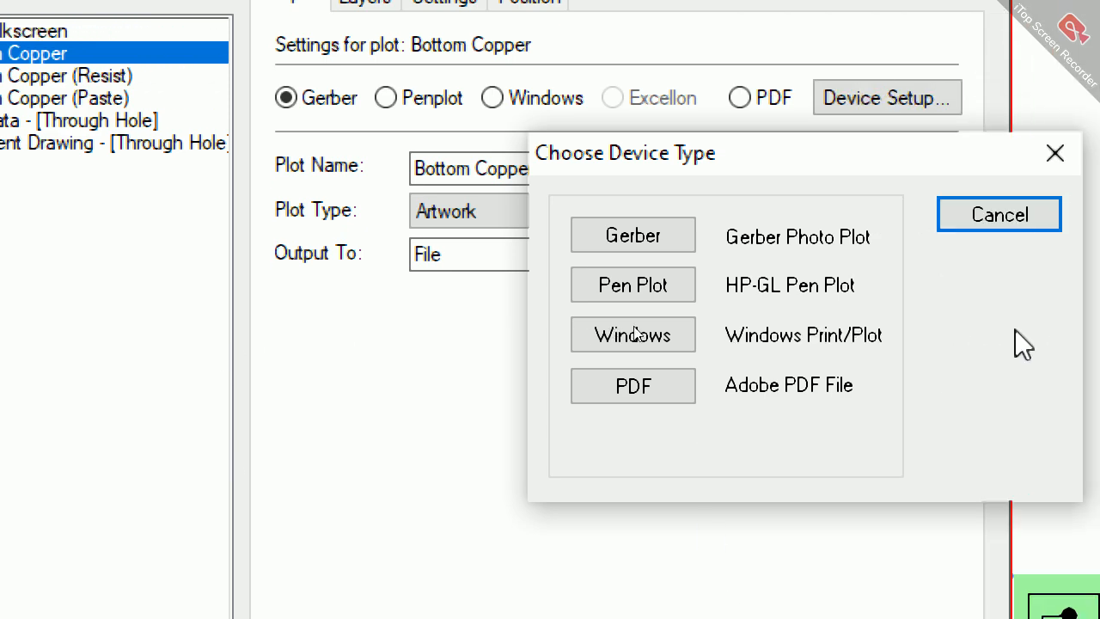
{"action": "left_click", "coordinate": [685, 386]}
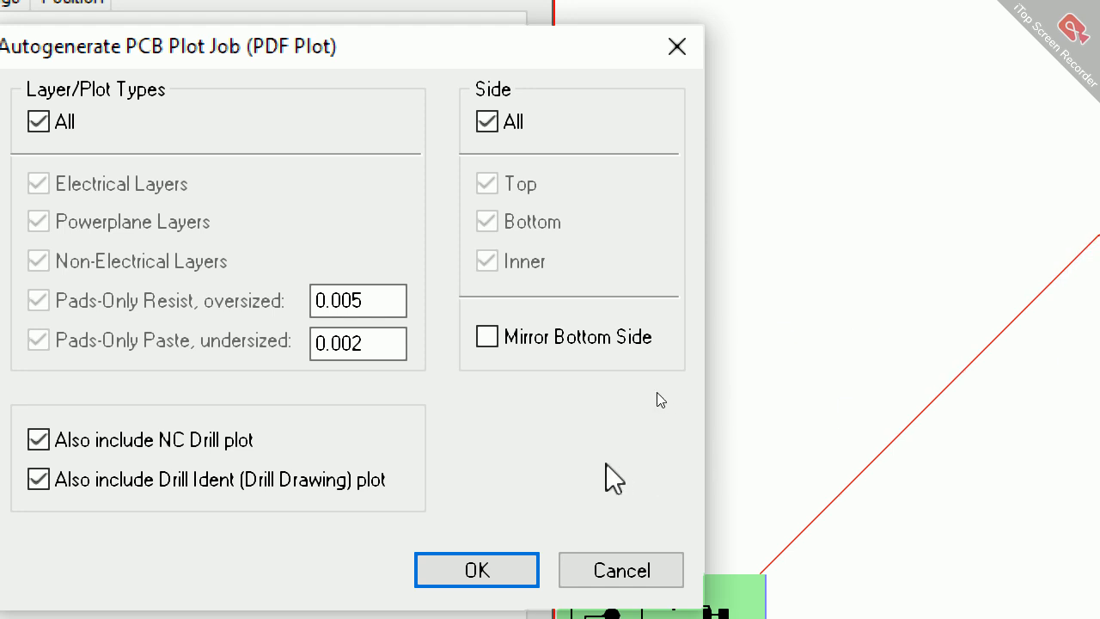
{"action": "left_click", "coordinate": [503, 567]}
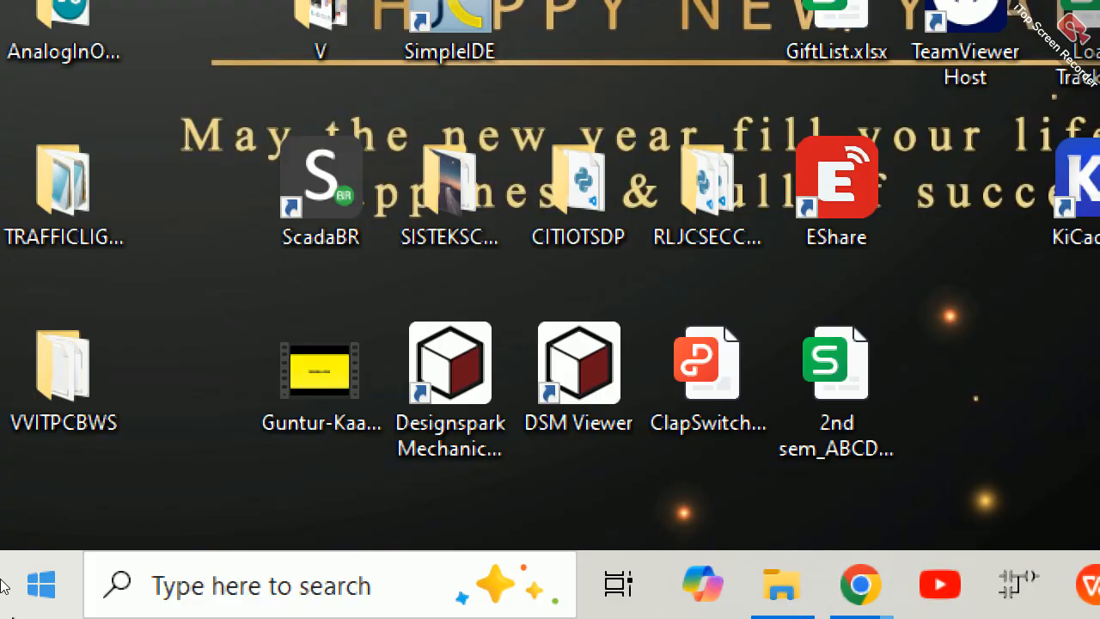
Step: Search Windows for "des" and launch DesignSpark PCB 8.0
{"action": "left_click", "coordinate": [26, 601]}
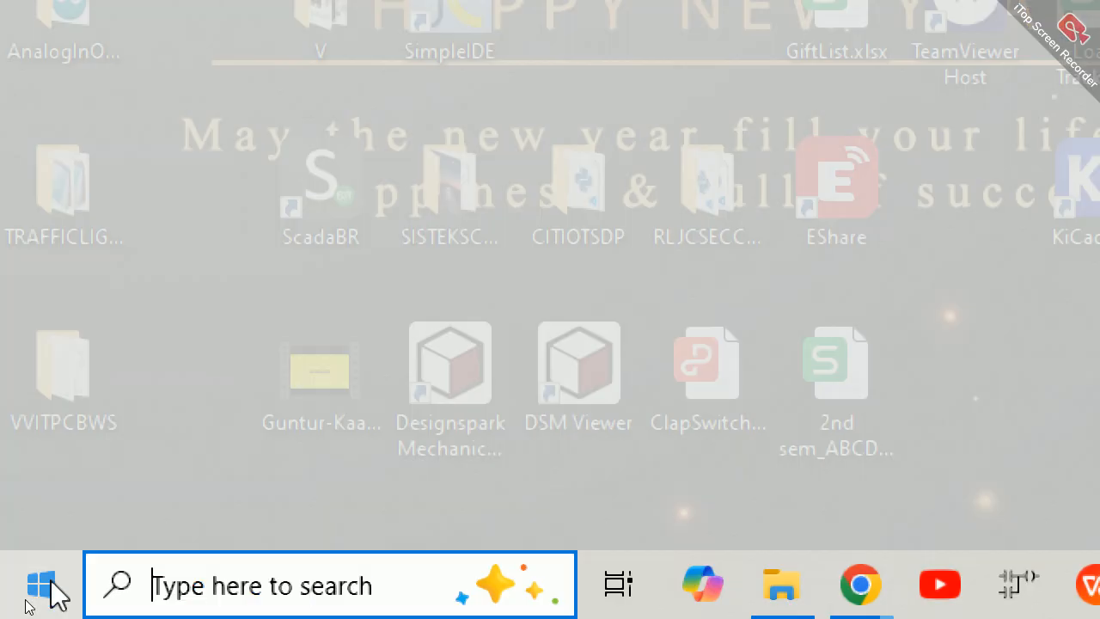
{"action": "type", "text": "des"}
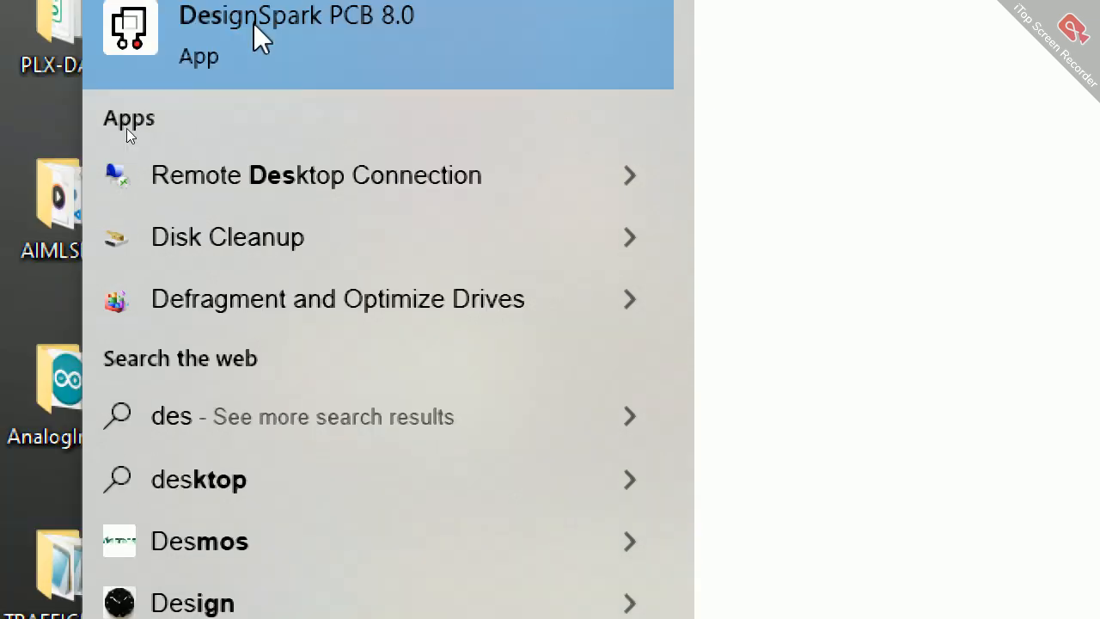
{"action": "left_click", "coordinate": [243, 46]}
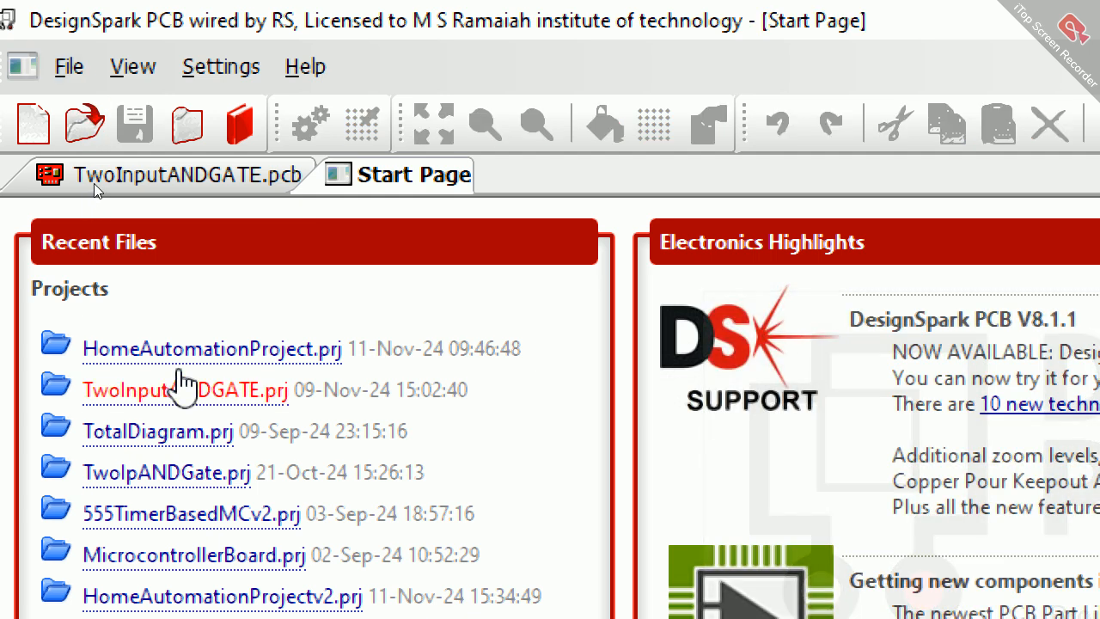
Step: Open the project LightSensorCircuit.prj from the VVITPCBWS folder and open its PCB design LightSensorCircuit.pcb
{"action": "left_click", "coordinate": [73, 56]}
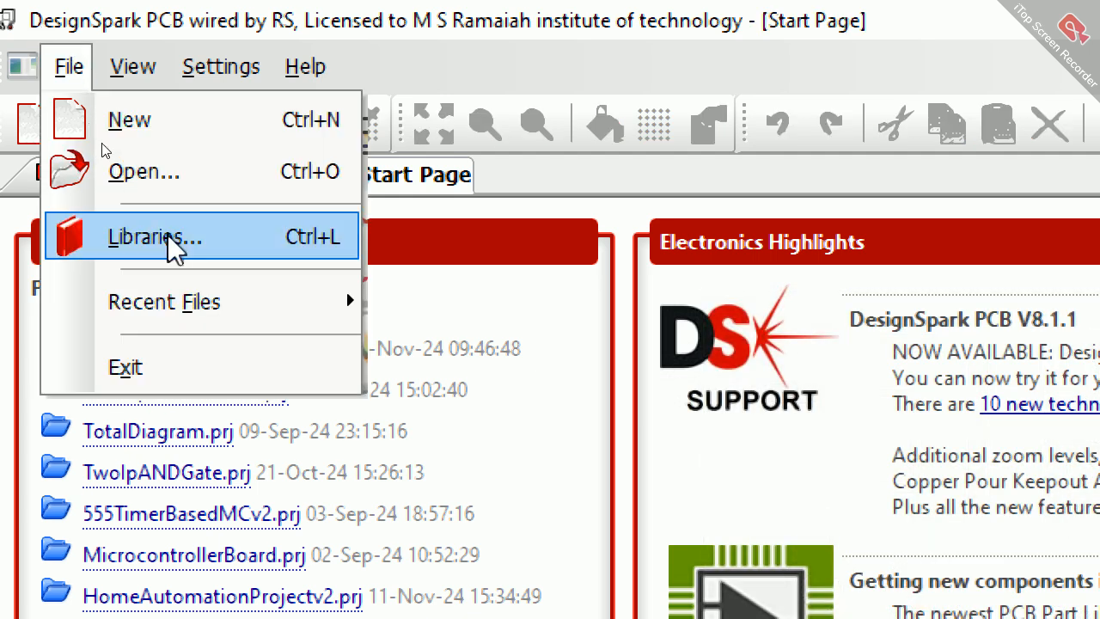
{"action": "mouse_move", "coordinate": [290, 335]}
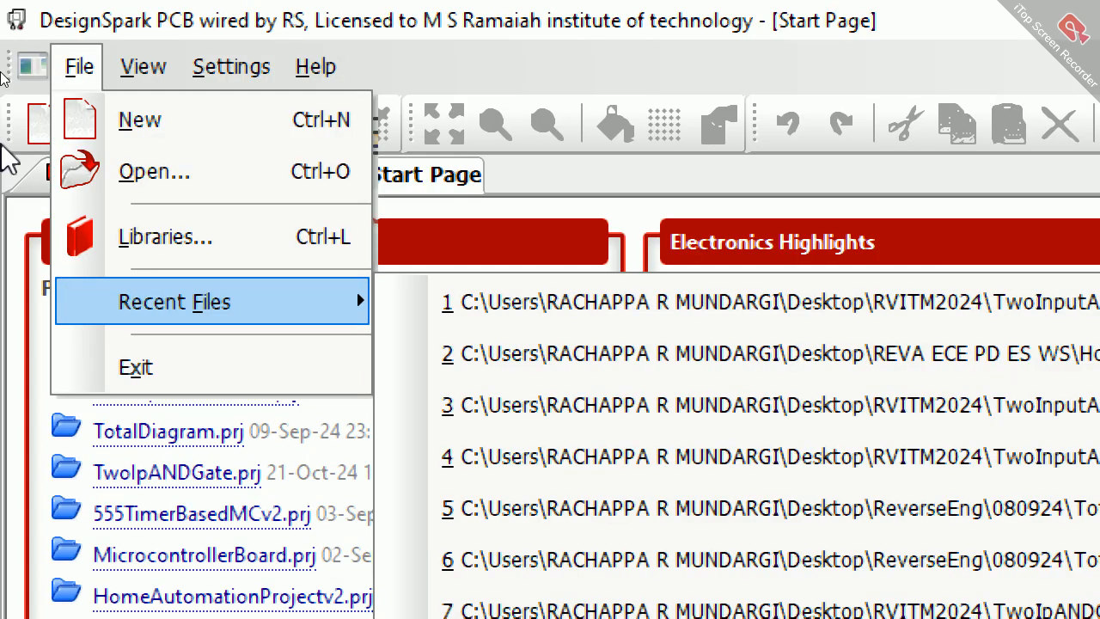
{"action": "left_click", "coordinate": [173, 178]}
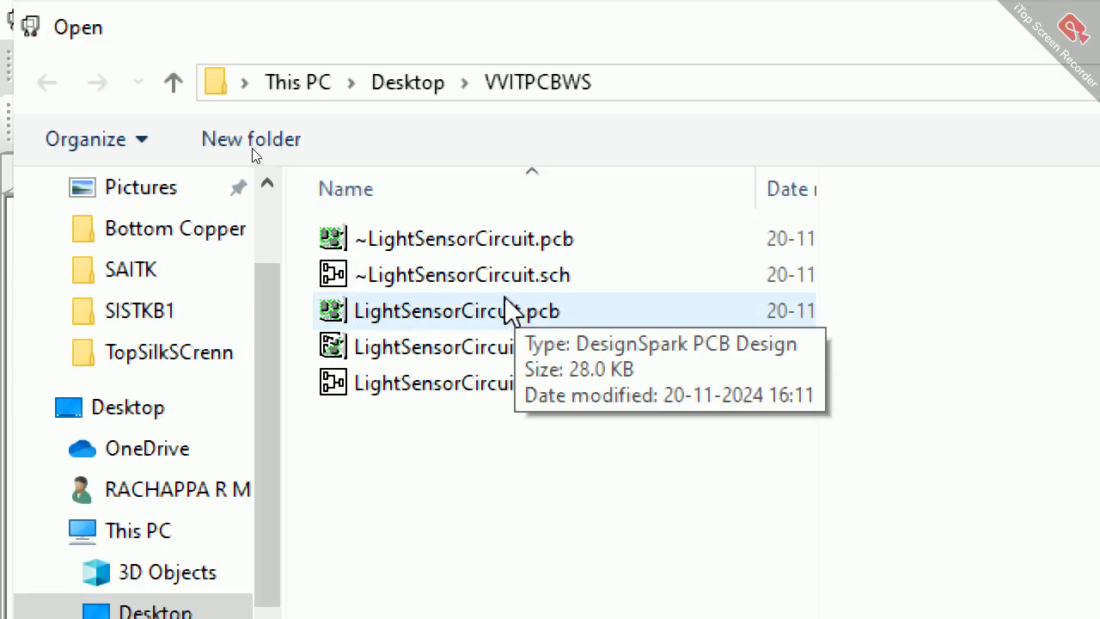
{"action": "double_click", "coordinate": [481, 348]}
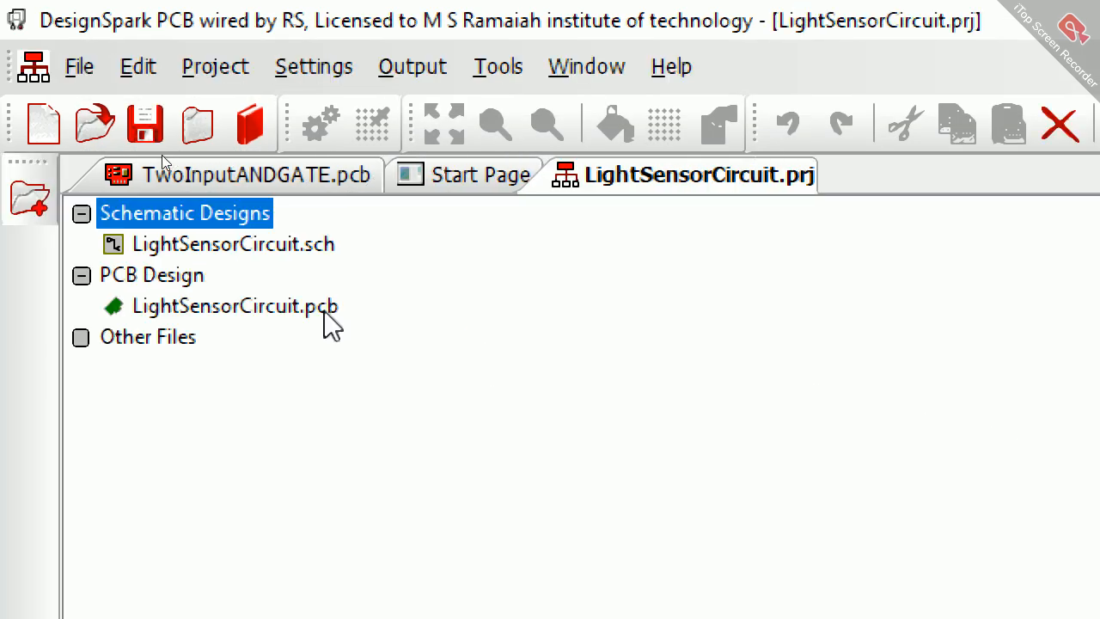
{"action": "left_click", "coordinate": [325, 311]}
{"action": "double_click", "coordinate": [327, 311]}
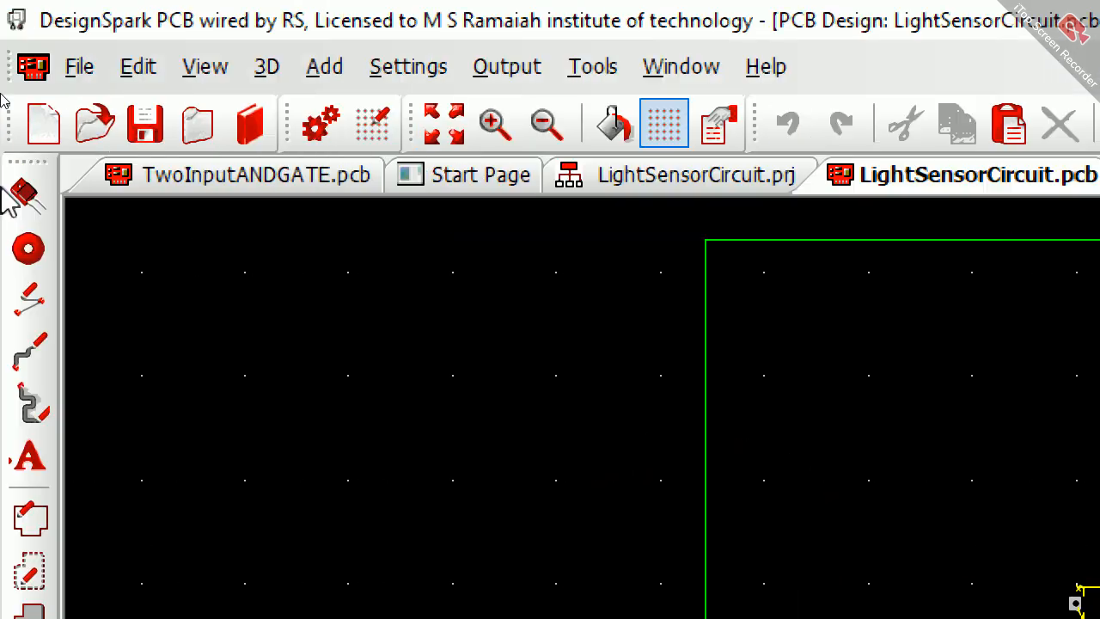
Step: Open the security copy ~LightSensorCircuit.pcb from the VVITPCBWS folder and accept opening it
{"action": "left_click", "coordinate": [109, 134]}
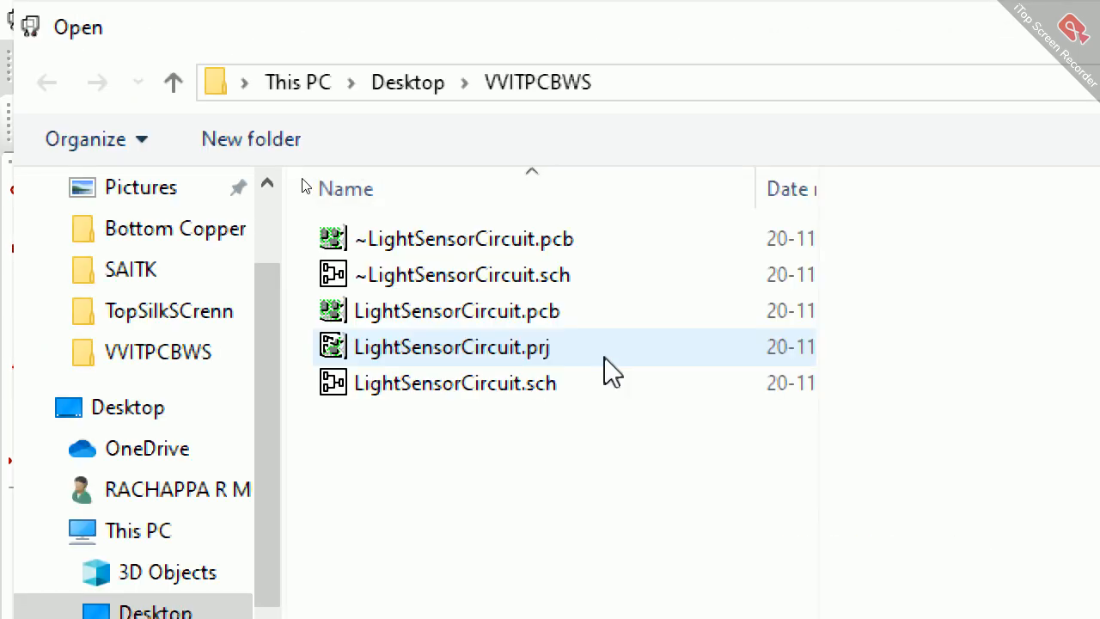
{"action": "double_click", "coordinate": [552, 244]}
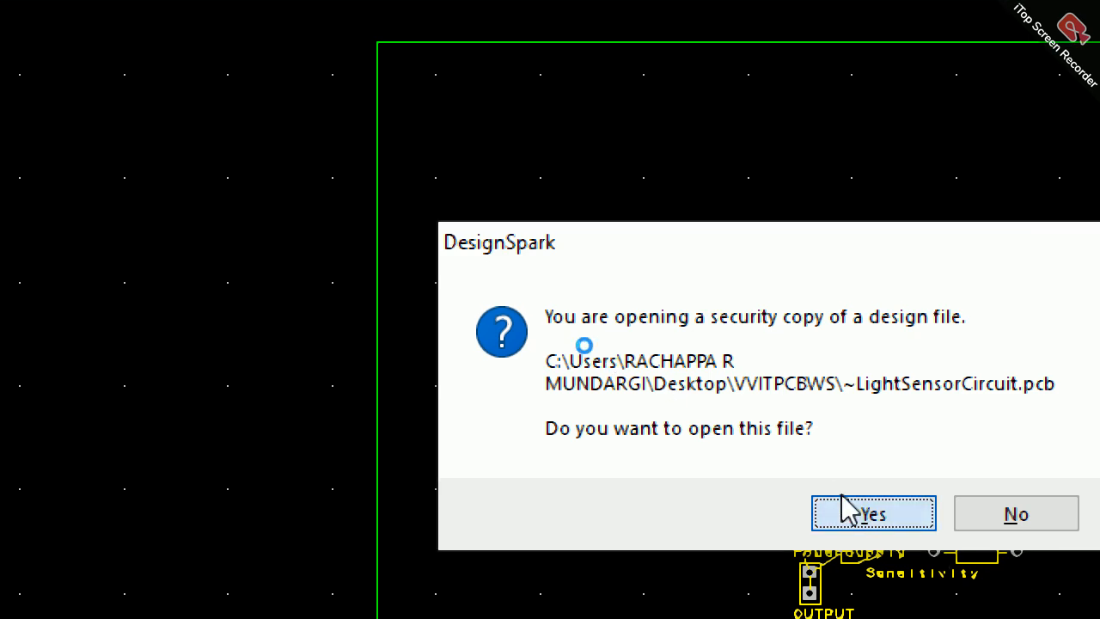
{"action": "left_click", "coordinate": [846, 509]}
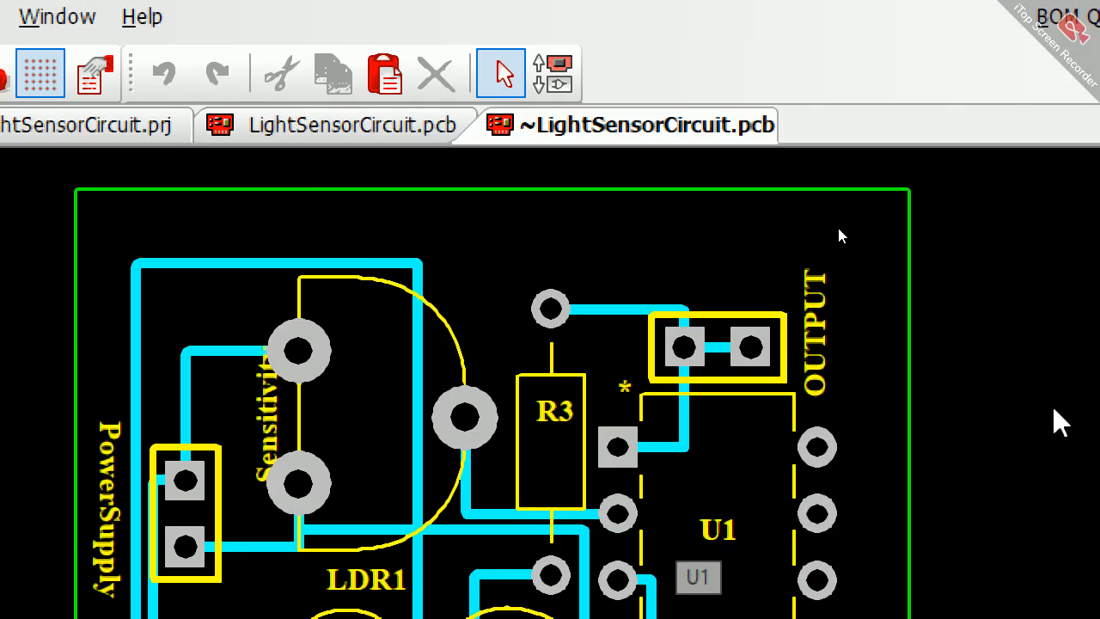
Step: Select and copy the entire routed layout with its board outline in ~LightSensorCircuit.pcb
{"action": "scroll", "coordinate": [766, 453], "scroll_direction": "down", "scroll_amount": 1}
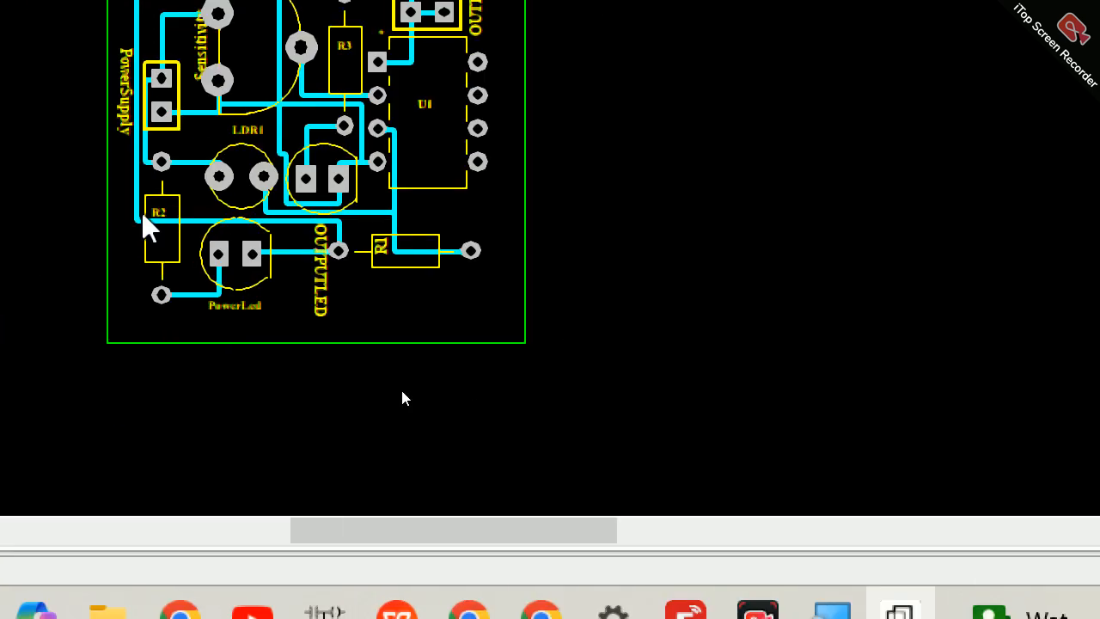
{"action": "left_click_drag", "start_coordinate": [84, 48], "coordinate": [666, 610]}
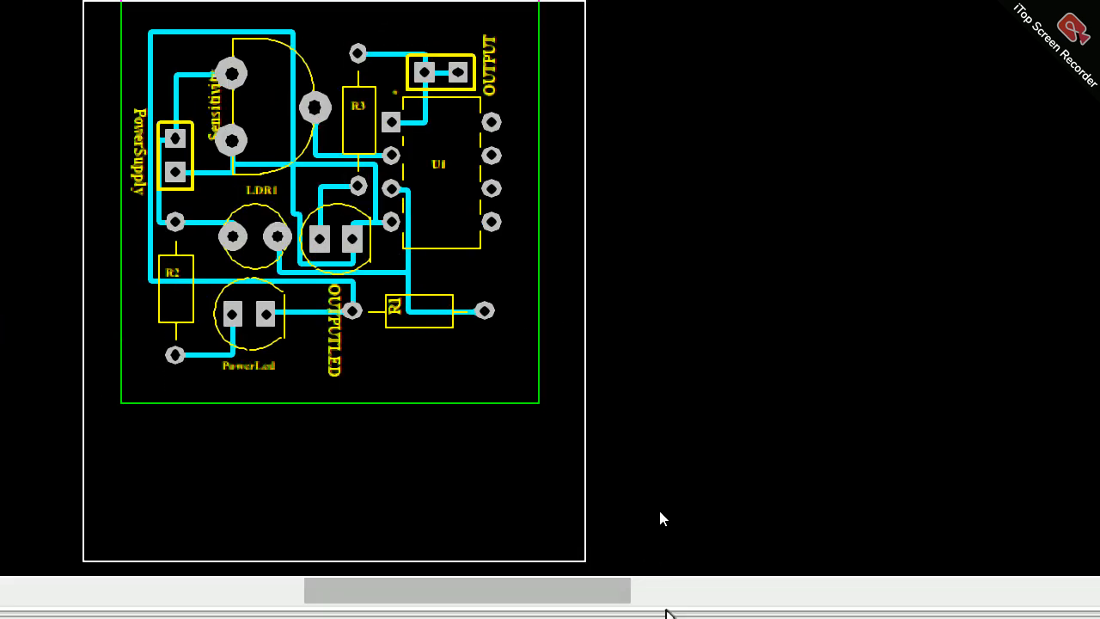
{"action": "left_click_drag", "start_coordinate": [659, 511], "coordinate": [646, 441]}
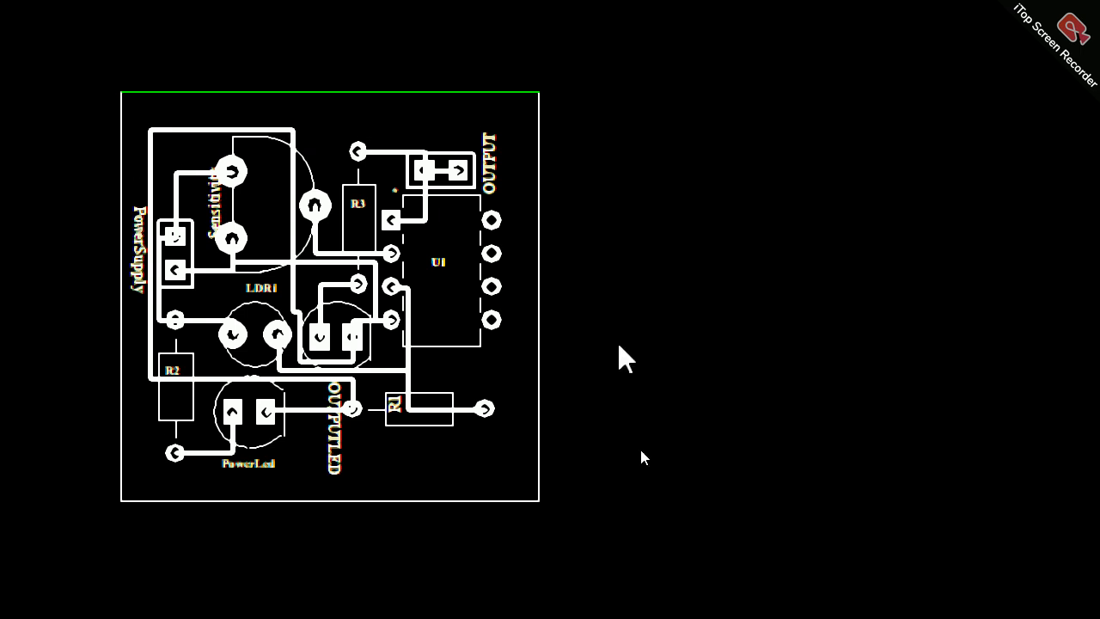
{"action": "left_click", "coordinate": [643, 482]}
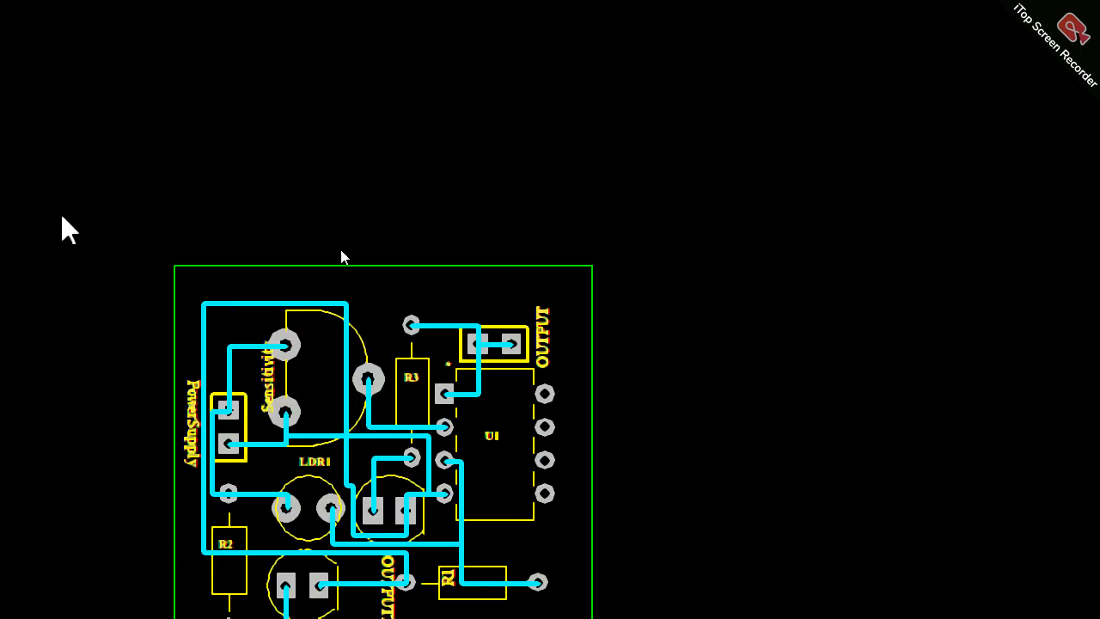
{"action": "left_click_drag", "start_coordinate": [91, 252], "coordinate": [696, 397]}
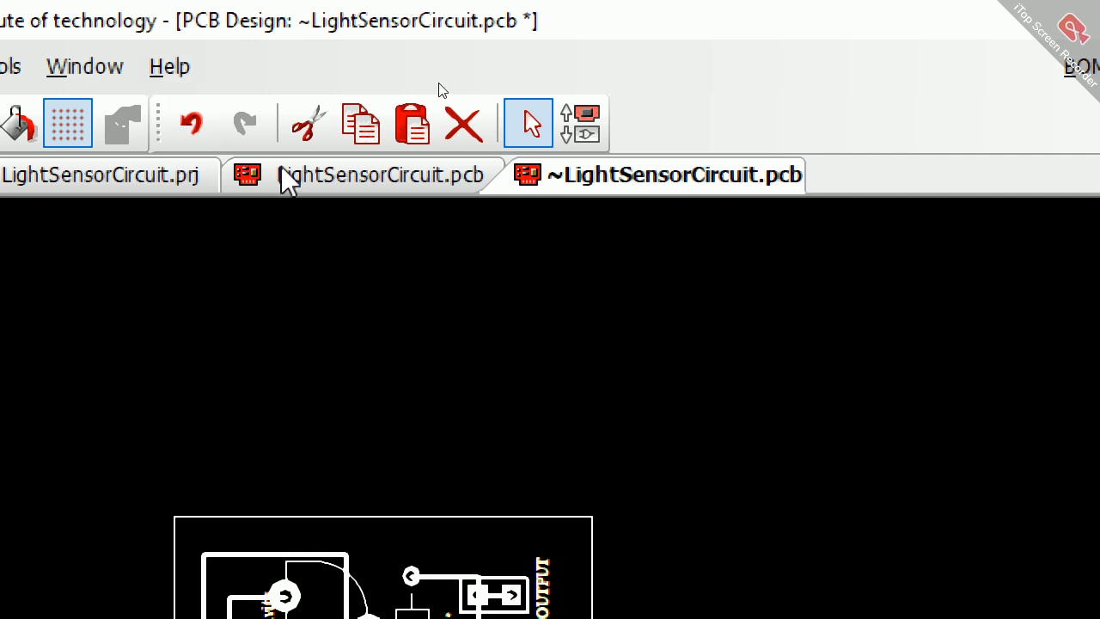
Step: Delete the whole unrouted layout and board outline in LightSensorCircuit.pcb and paste the copied routed board in its place
{"action": "left_click", "coordinate": [290, 177]}
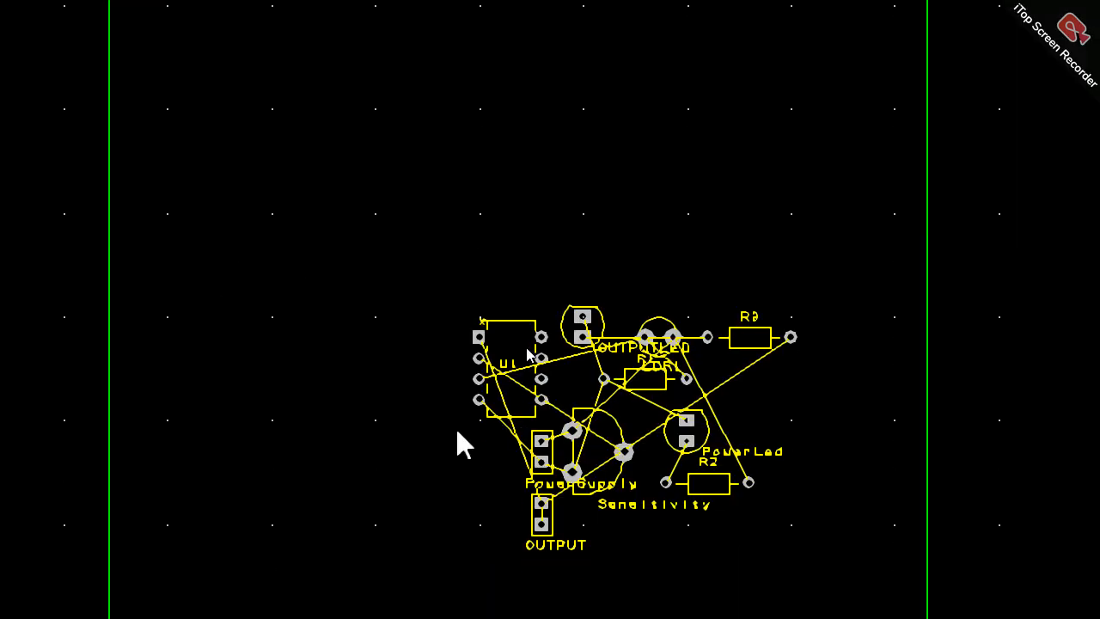
{"action": "scroll", "coordinate": [514, 393], "scroll_direction": "down", "scroll_amount": 4}
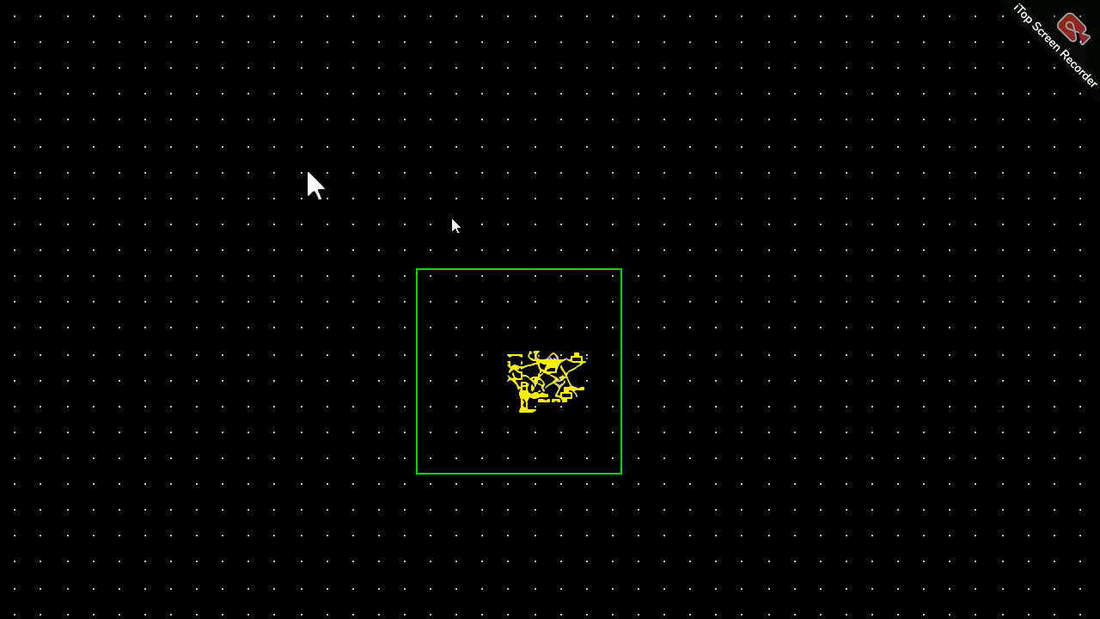
{"action": "left_click_drag", "start_coordinate": [307, 170], "coordinate": [745, 596]}
{"action": "key", "text": "Delete"}
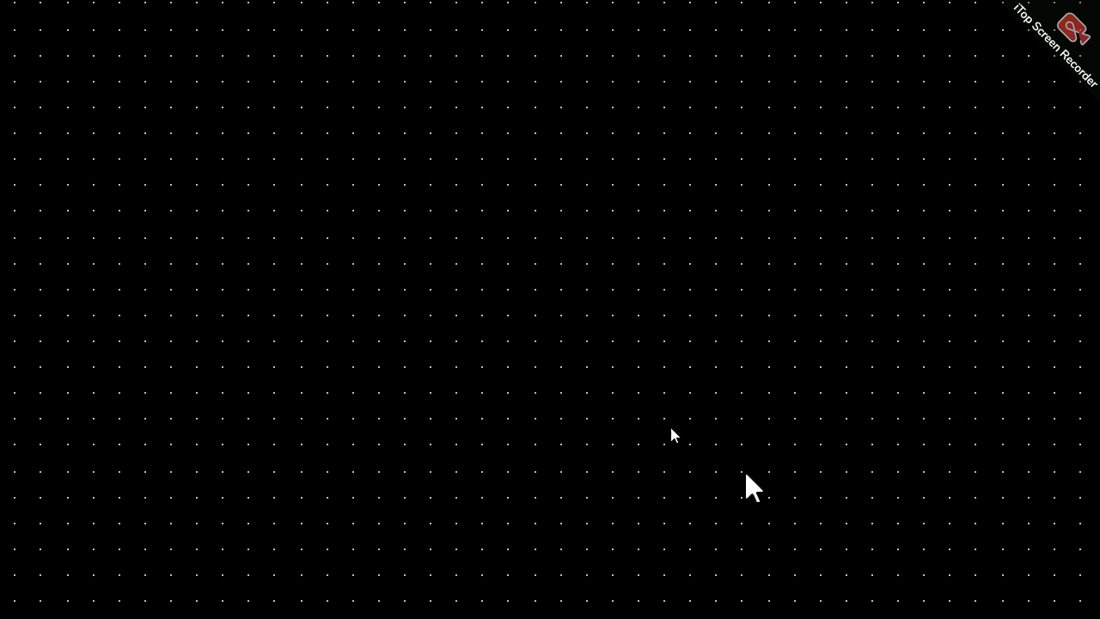
{"action": "key", "text": "ctrl+v"}
{"action": "left_click", "coordinate": [636, 395]}
{"action": "scroll", "coordinate": [637, 394], "scroll_direction": "up", "scroll_amount": 5}
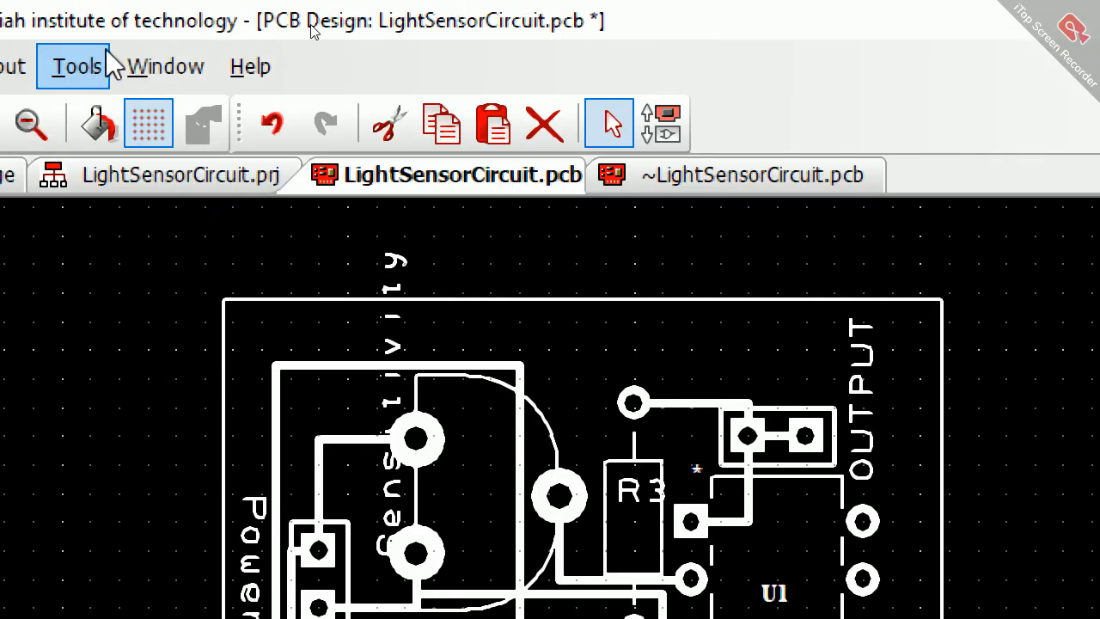
Step: Auto-generate a PDF manufacturing plot job covering all layers and sides with drill plots, and run it without the board outline
{"action": "left_click", "coordinate": [97, 53]}
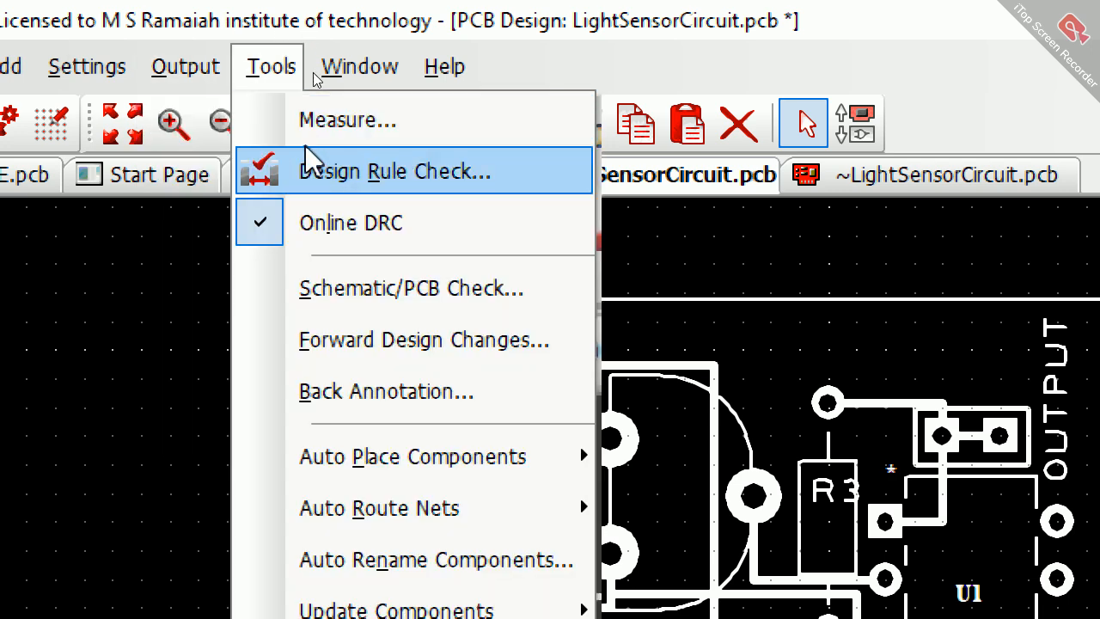
{"action": "left_click", "coordinate": [222, 171]}
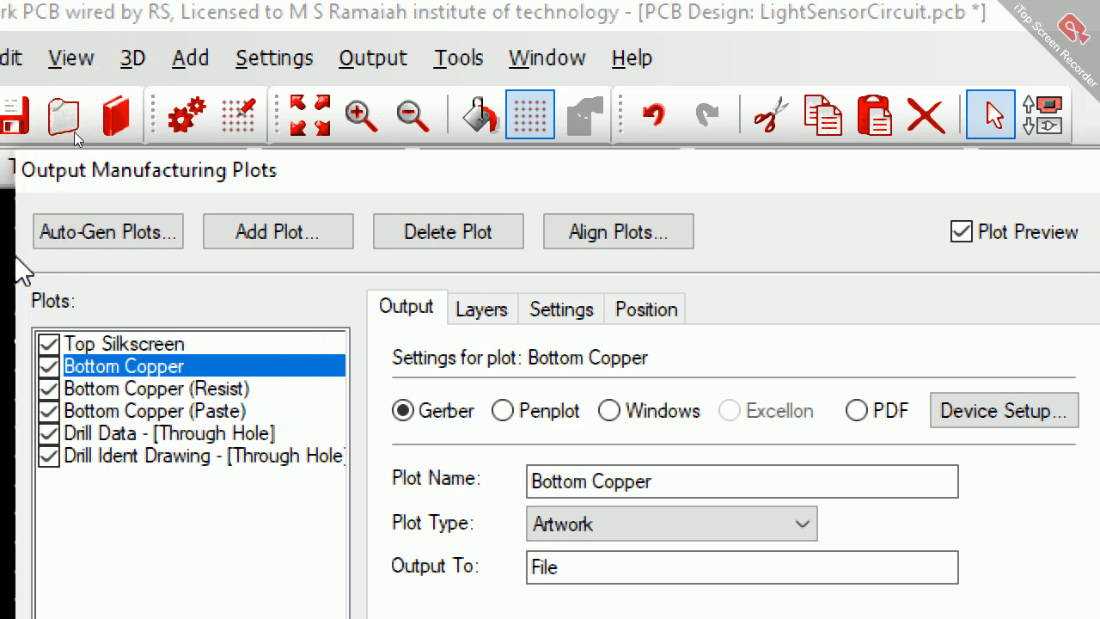
{"action": "left_click", "coordinate": [49, 242]}
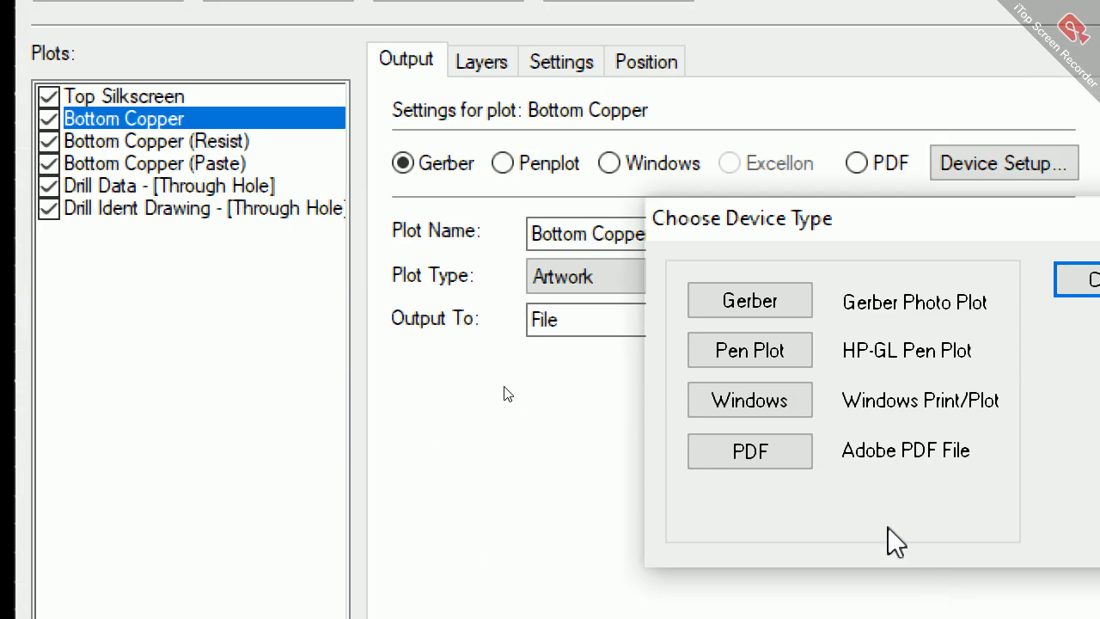
{"action": "left_click", "coordinate": [777, 612]}
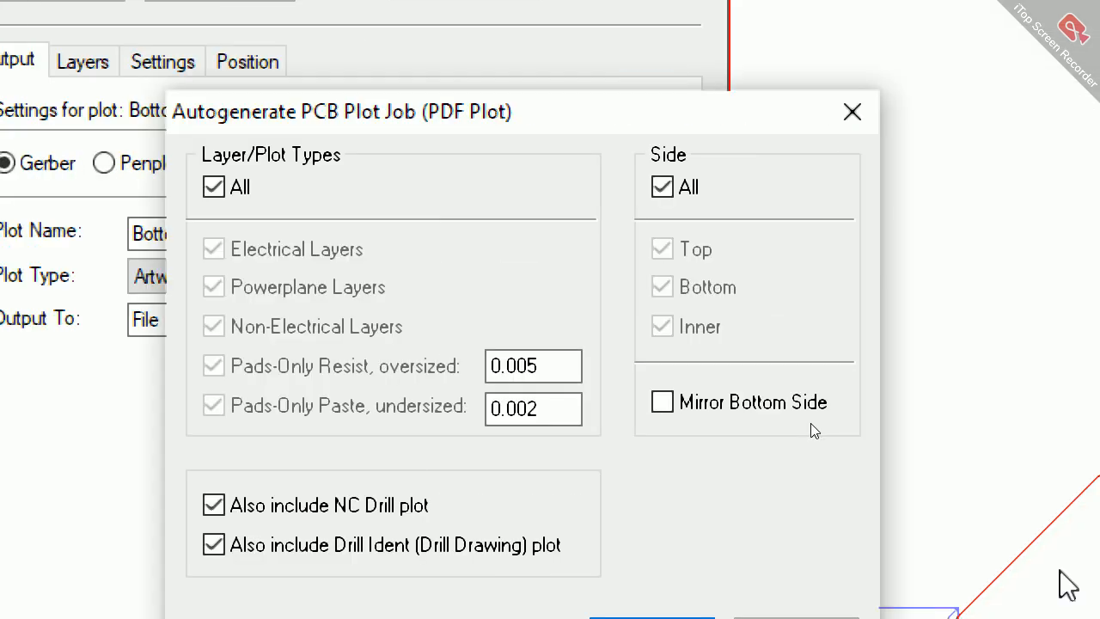
{"action": "left_click", "coordinate": [612, 498]}
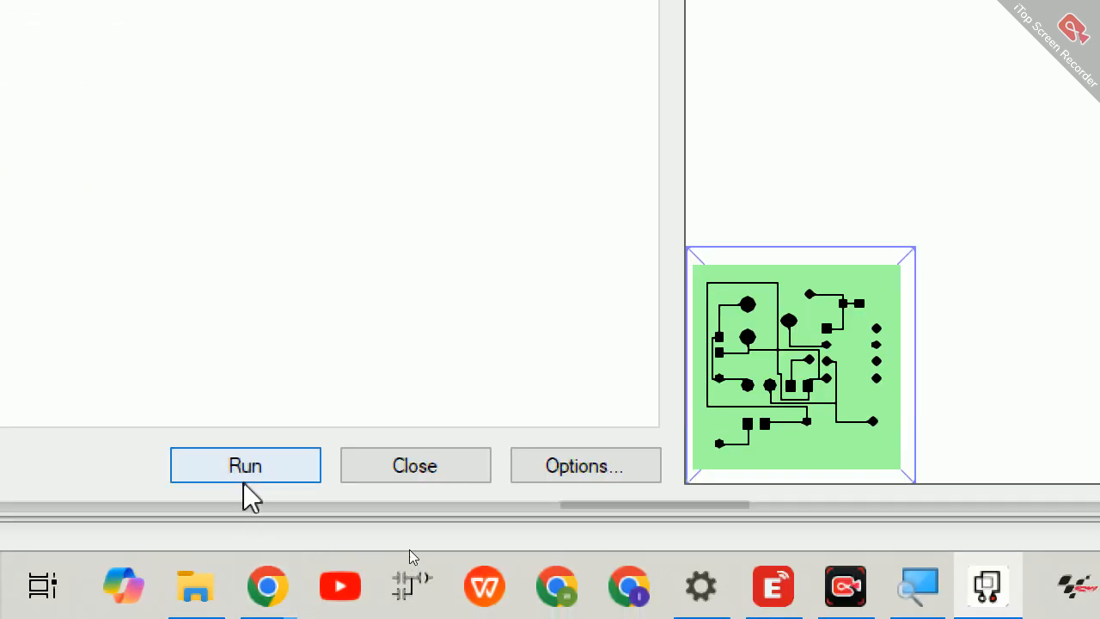
{"action": "left_click", "coordinate": [245, 477]}
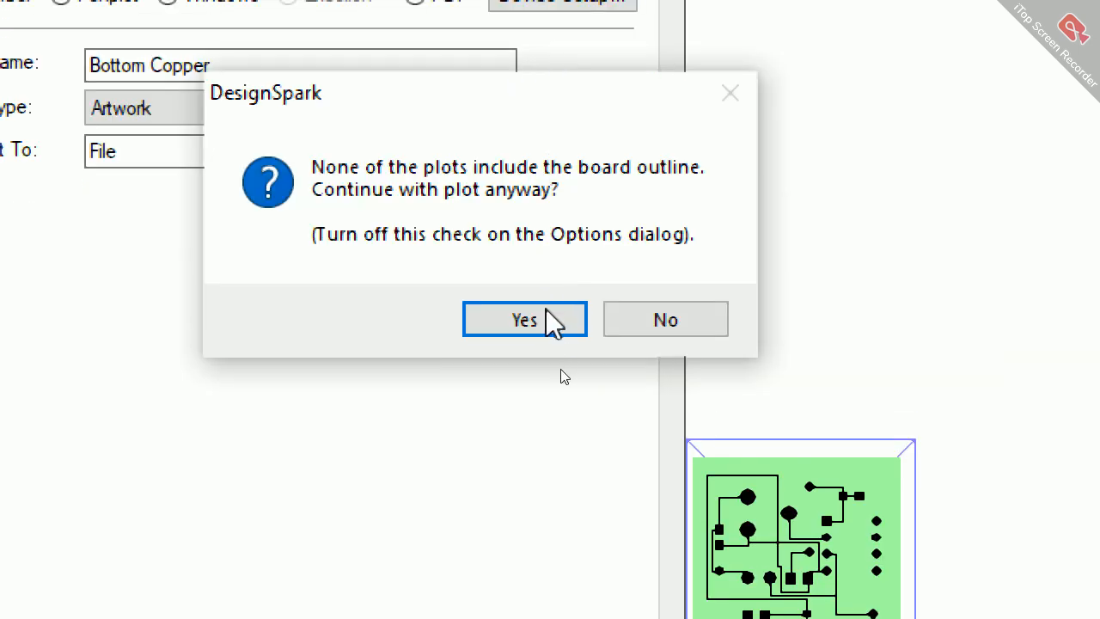
{"action": "left_click", "coordinate": [551, 327]}
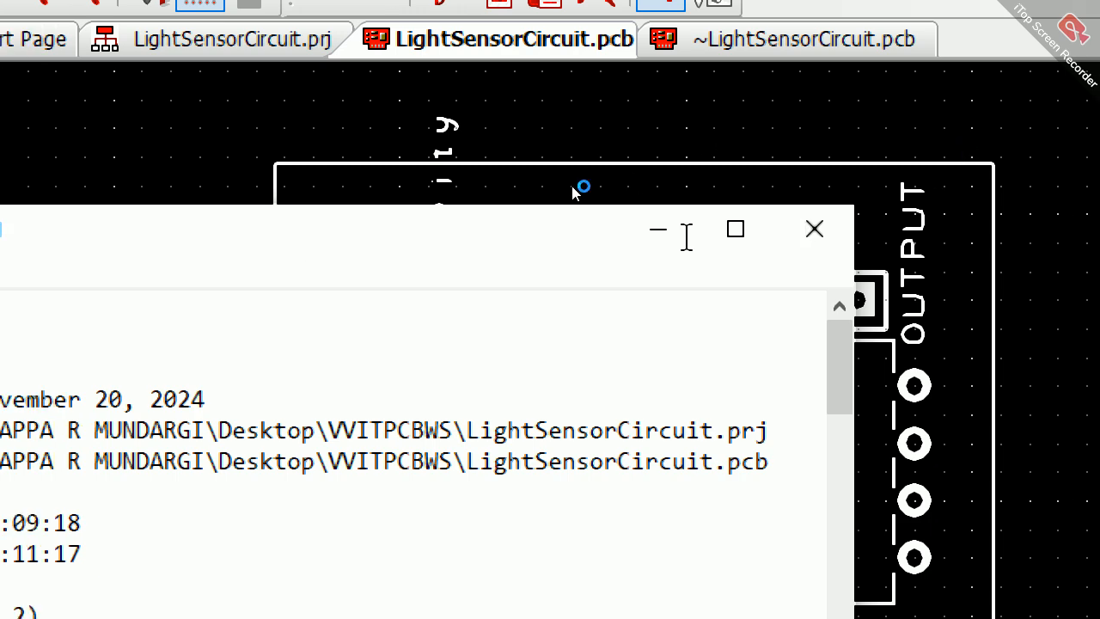
Step: Minimize the plot report and close the Magnifier on the desktop
{"action": "left_click", "coordinate": [664, 232]}
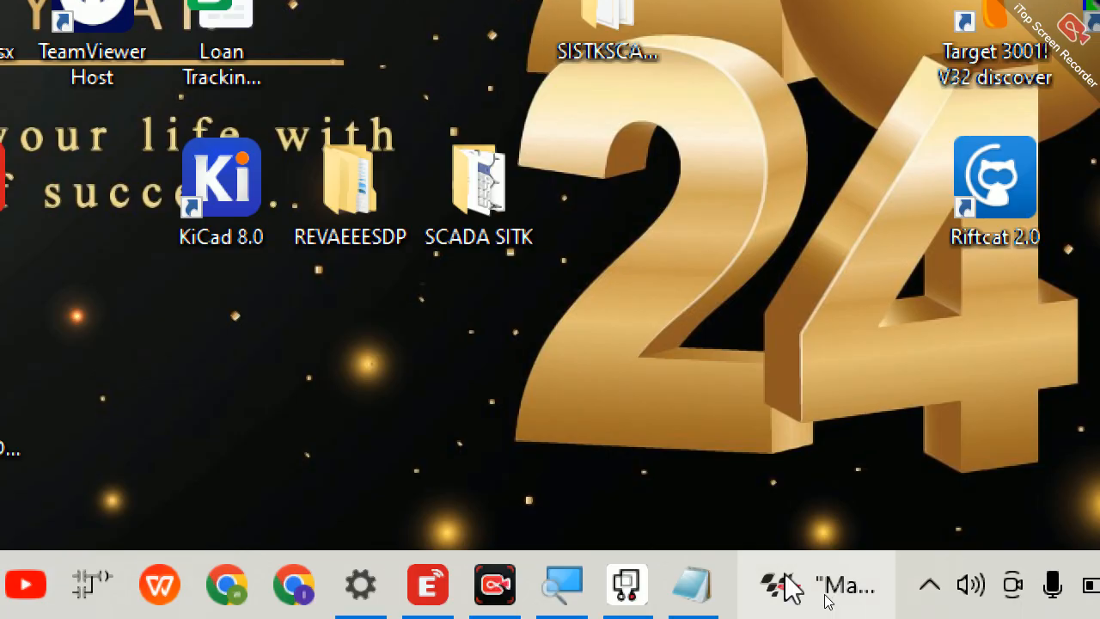
{"action": "left_click", "coordinate": [562, 584]}
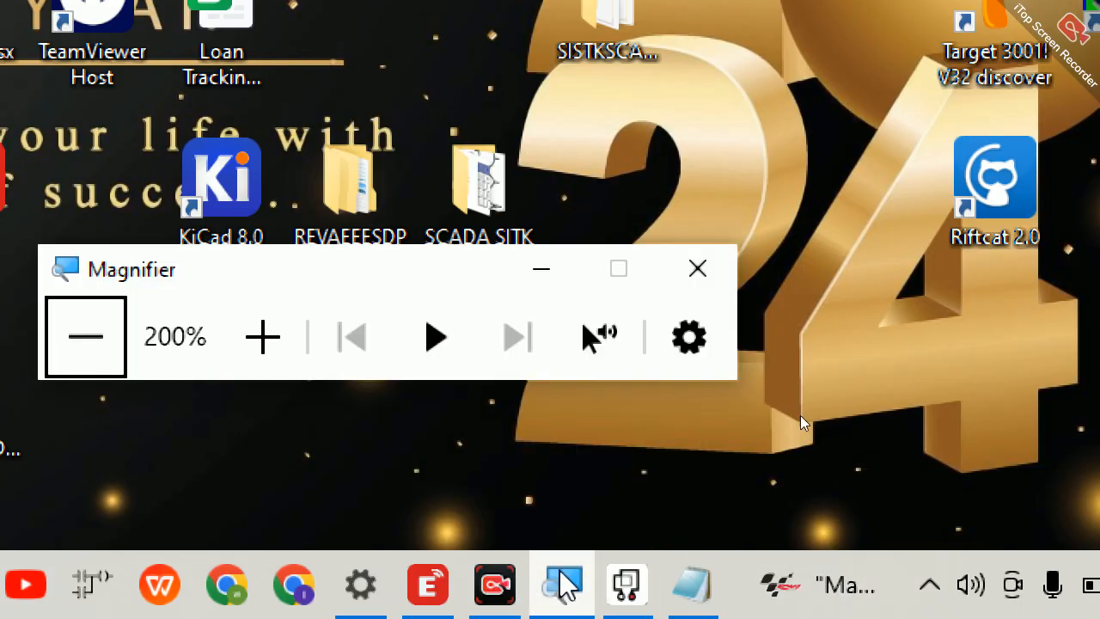
{"action": "left_click", "coordinate": [713, 268]}
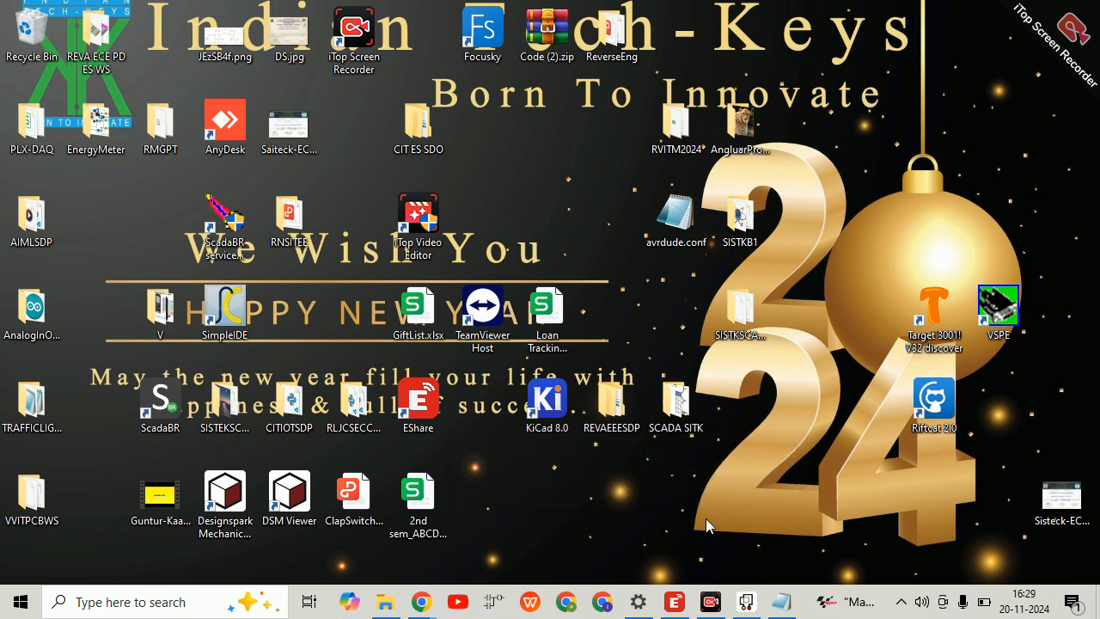
Step: Close the LightSensorCircuit plot report
{"action": "mouse_move", "coordinate": [391, 605]}
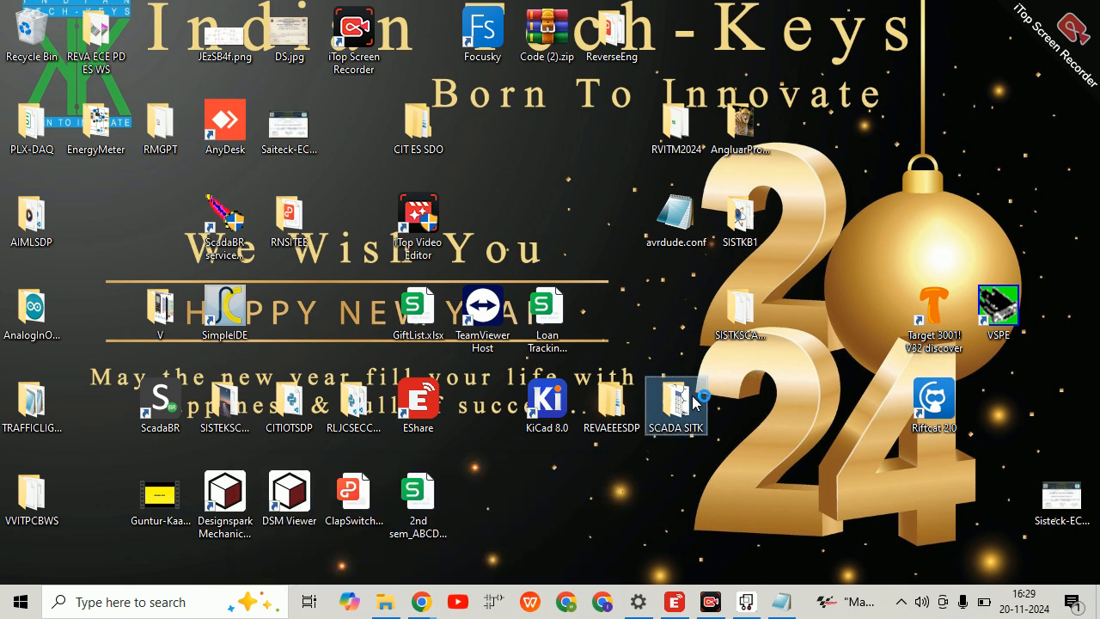
{"action": "mouse_move", "coordinate": [694, 403]}
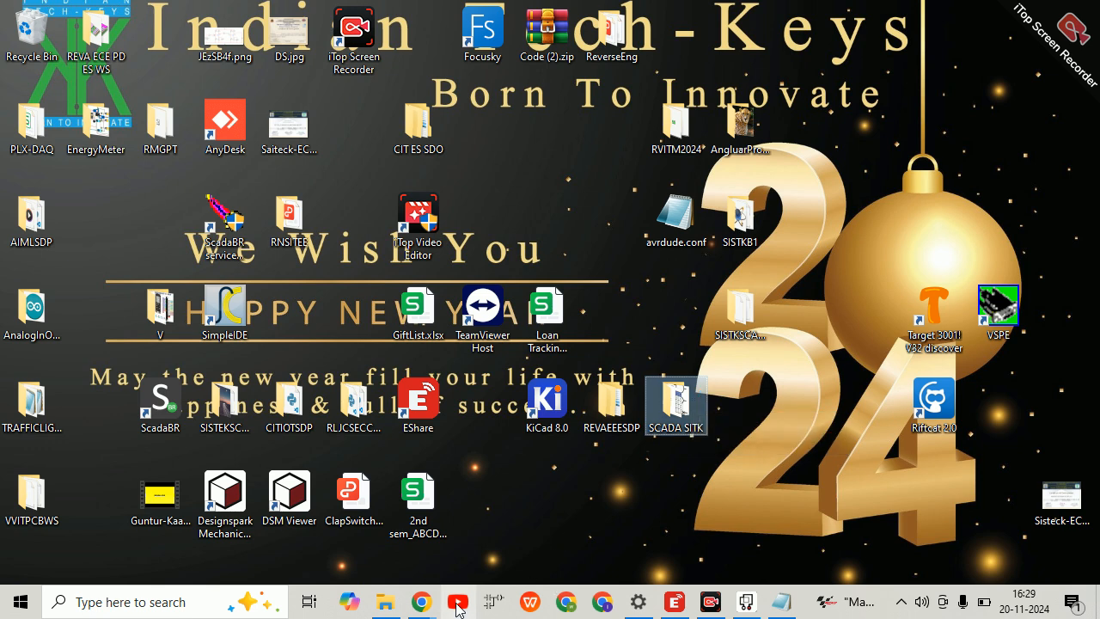
{"action": "mouse_move", "coordinate": [429, 608]}
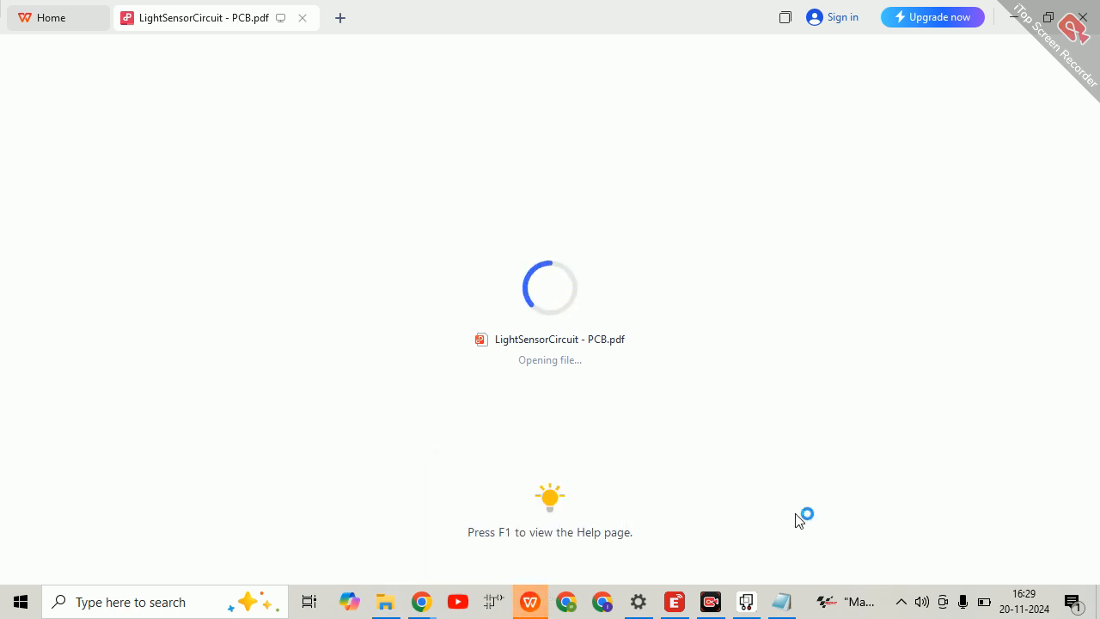
{"action": "mouse_move", "coordinate": [783, 593]}
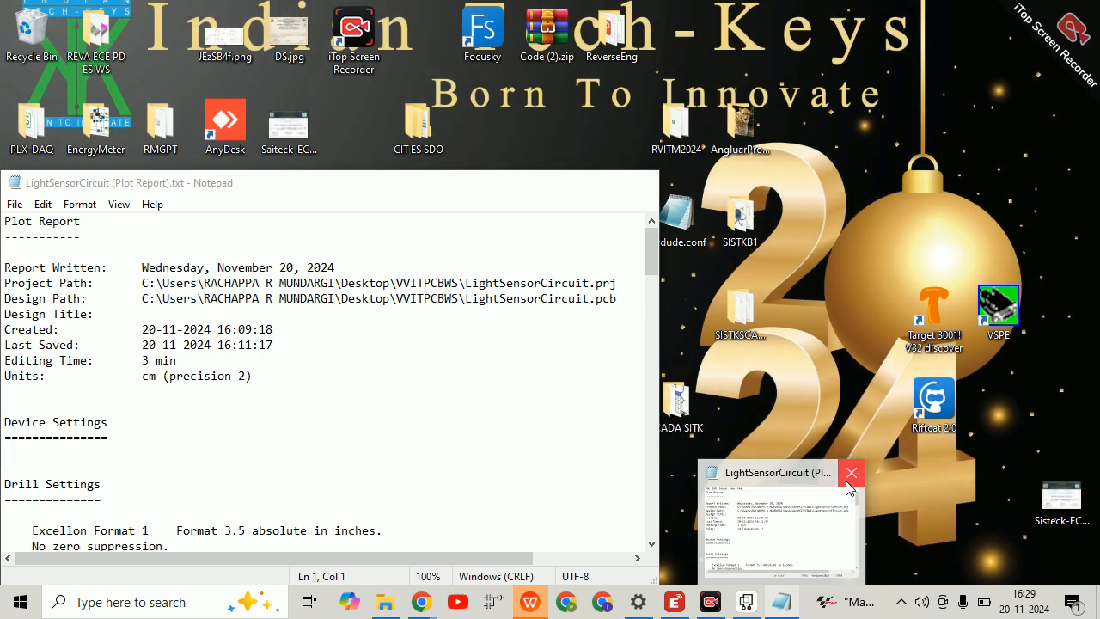
{"action": "left_click", "coordinate": [847, 478]}
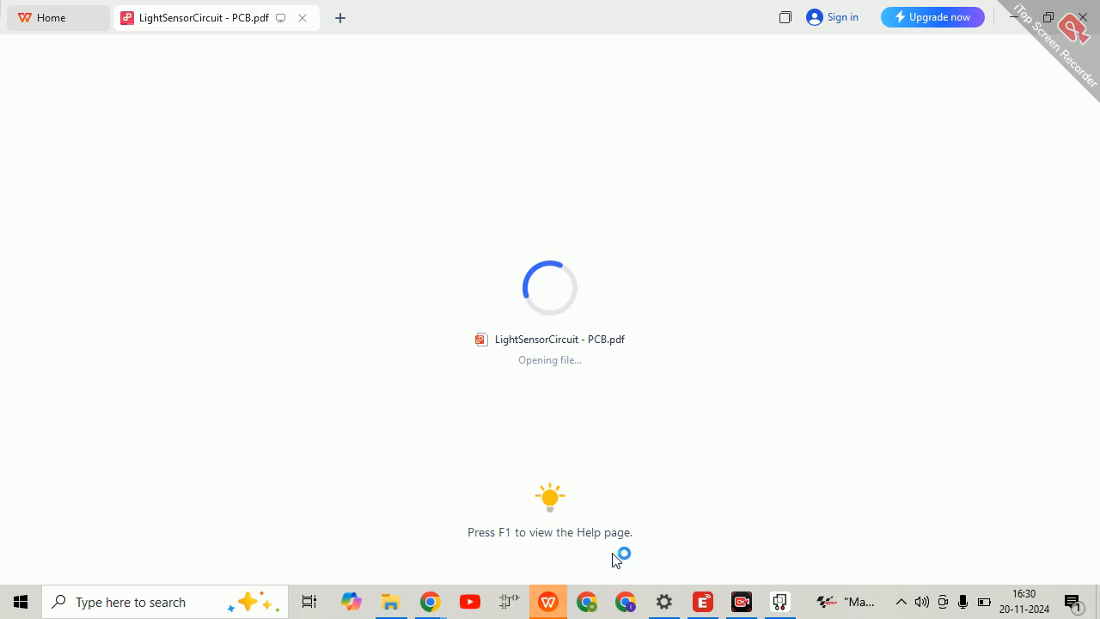
Step: Switch to WPS Office, examine the silkscreen and bottom copper pages of LightSensorCircuit - PCB.pdf at 400% zoom, and close the viewer
{"action": "mouse_move", "coordinate": [548, 602]}
{"action": "left_click", "coordinate": [542, 559]}
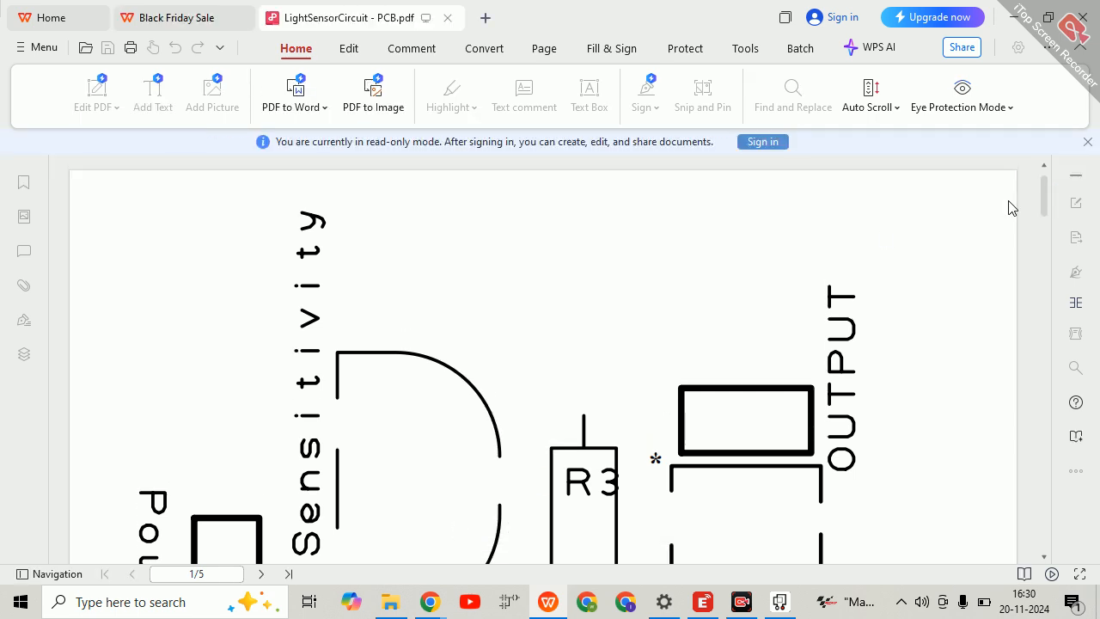
{"action": "left_click", "coordinate": [1087, 142]}
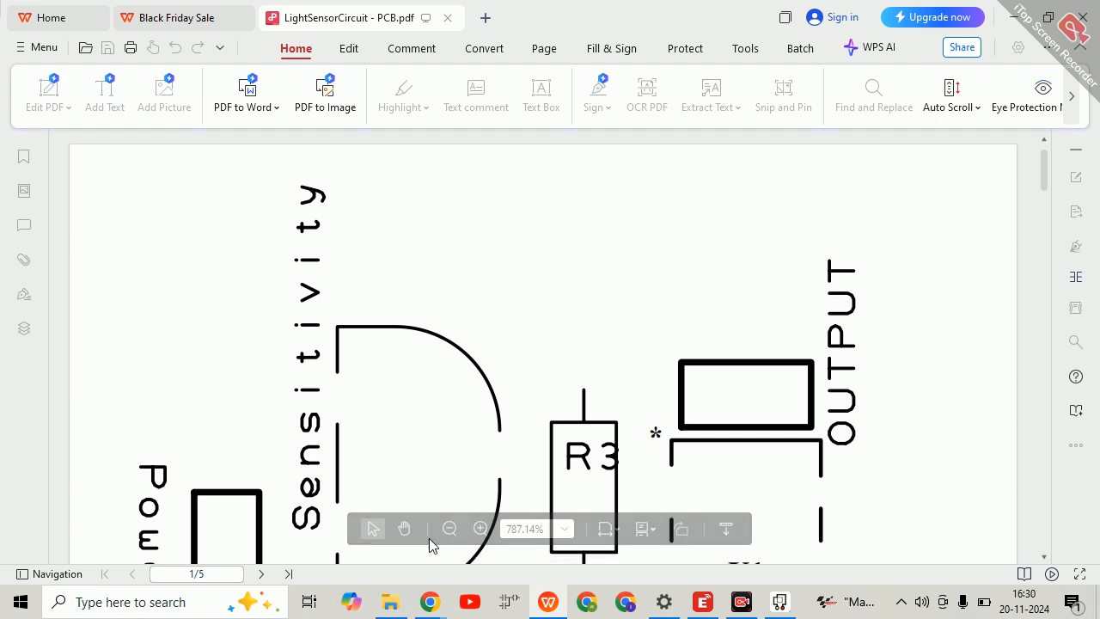
{"action": "left_click", "coordinate": [451, 528]}
{"action": "left_click", "coordinate": [451, 528]}
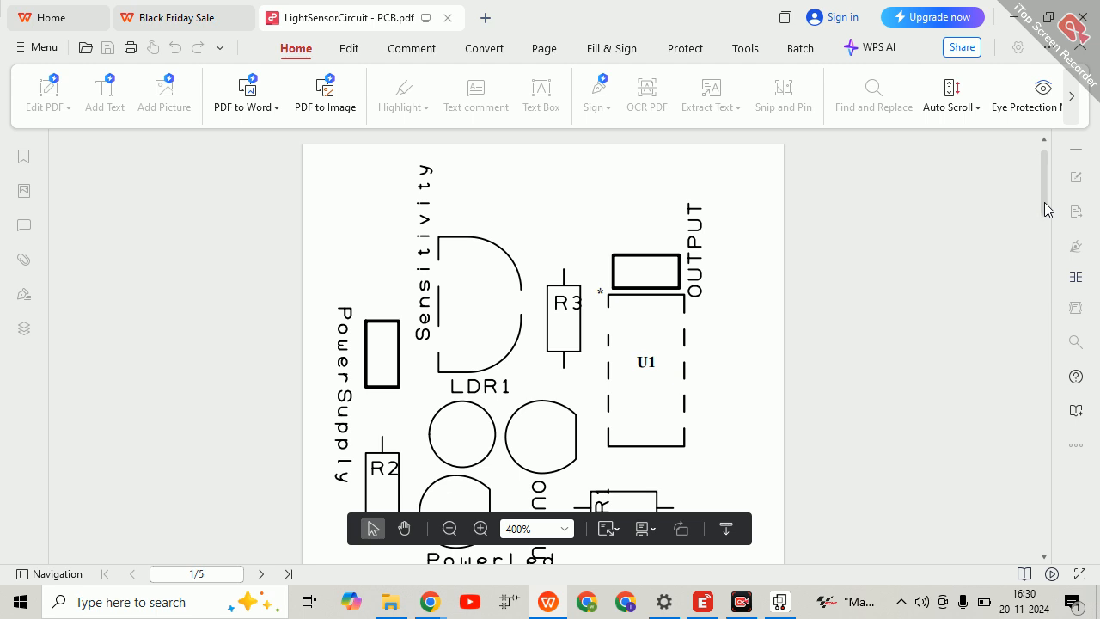
{"action": "left_click_drag", "start_coordinate": [1046, 207], "coordinate": [1048, 293]}
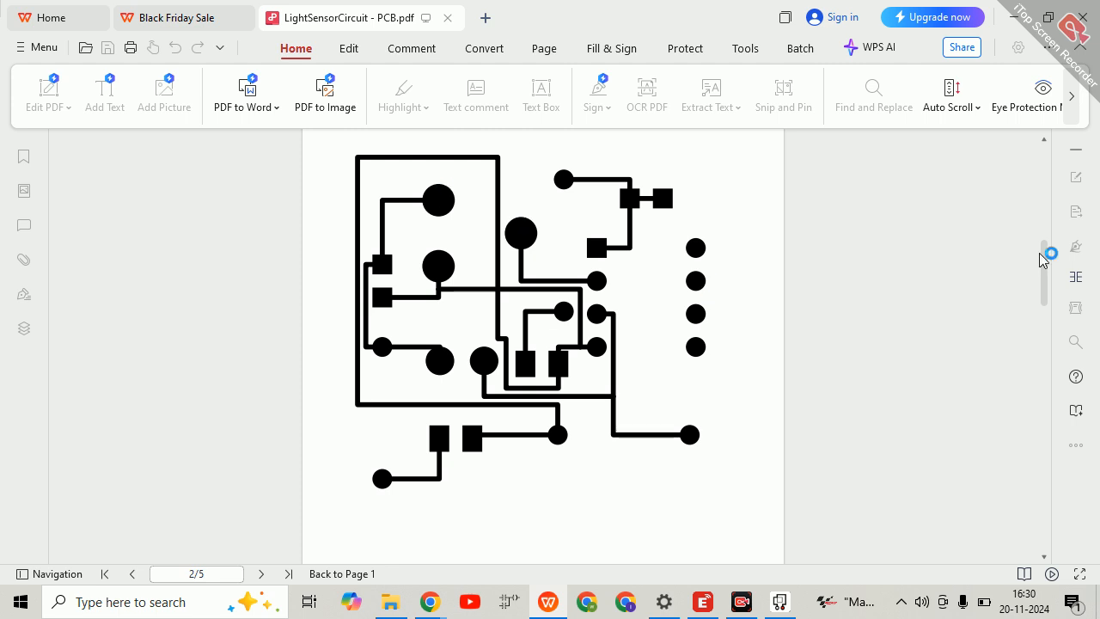
{"action": "mouse_move", "coordinate": [1042, 260]}
{"action": "left_mouse_down"}
{"action": "mouse_move", "coordinate": [1052, 172]}
{"action": "mouse_move", "coordinate": [1040, 232]}
{"action": "mouse_move", "coordinate": [1043, 172]}
{"action": "mouse_move", "coordinate": [1047, 290]}
{"action": "mouse_move", "coordinate": [1034, 189]}
{"action": "mouse_move", "coordinate": [1036, 266]}
{"action": "left_mouse_up"}
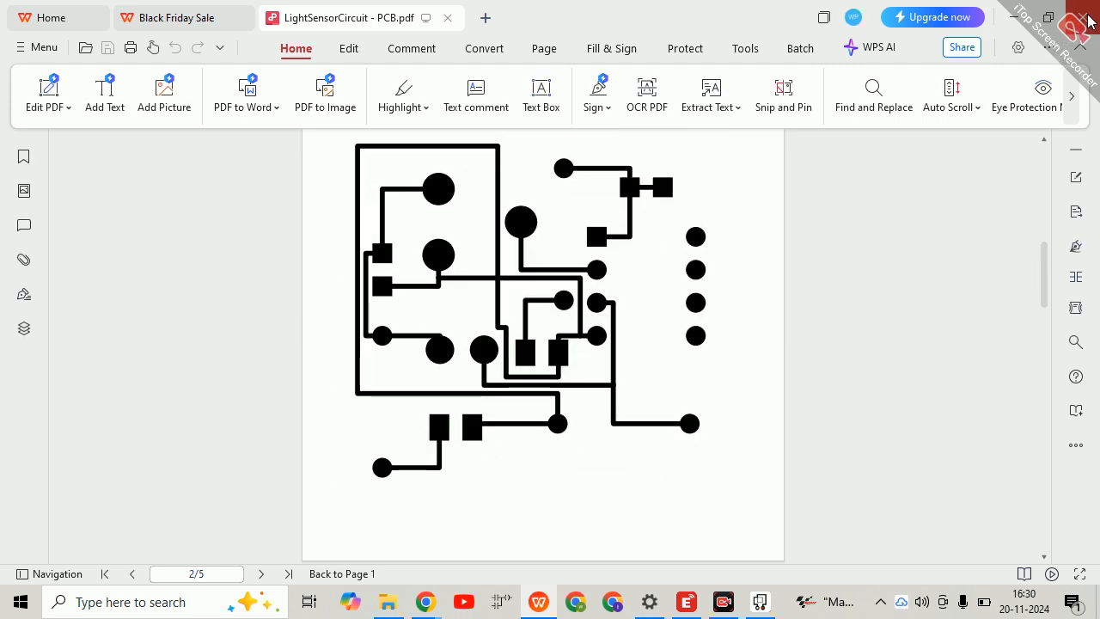
{"action": "left_click", "coordinate": [778, 588]}
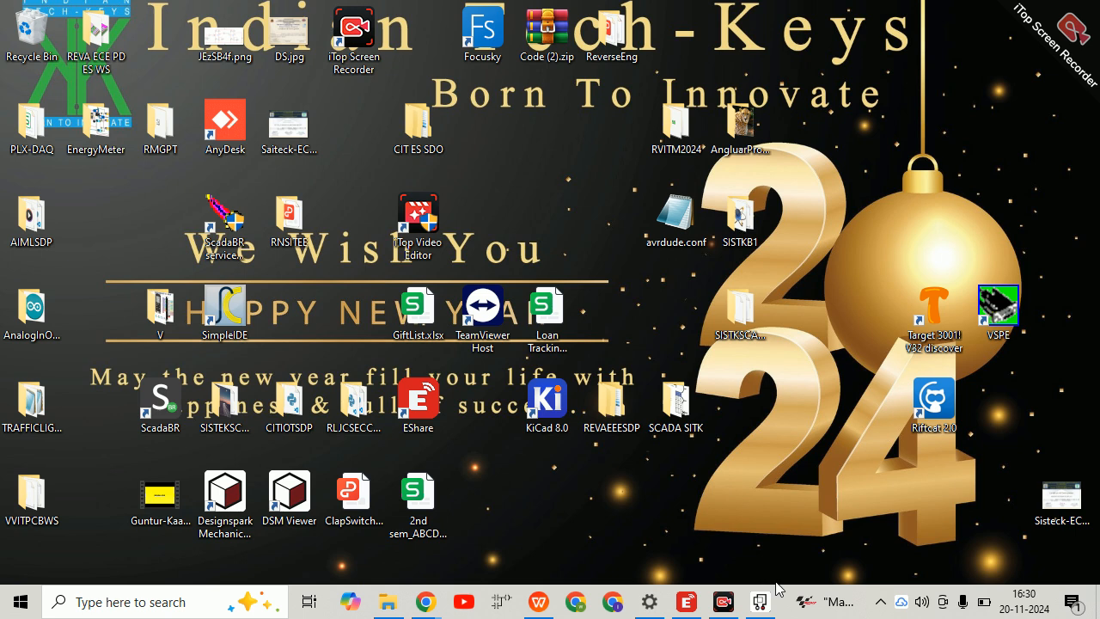
{"action": "left_click", "coordinate": [725, 602]}
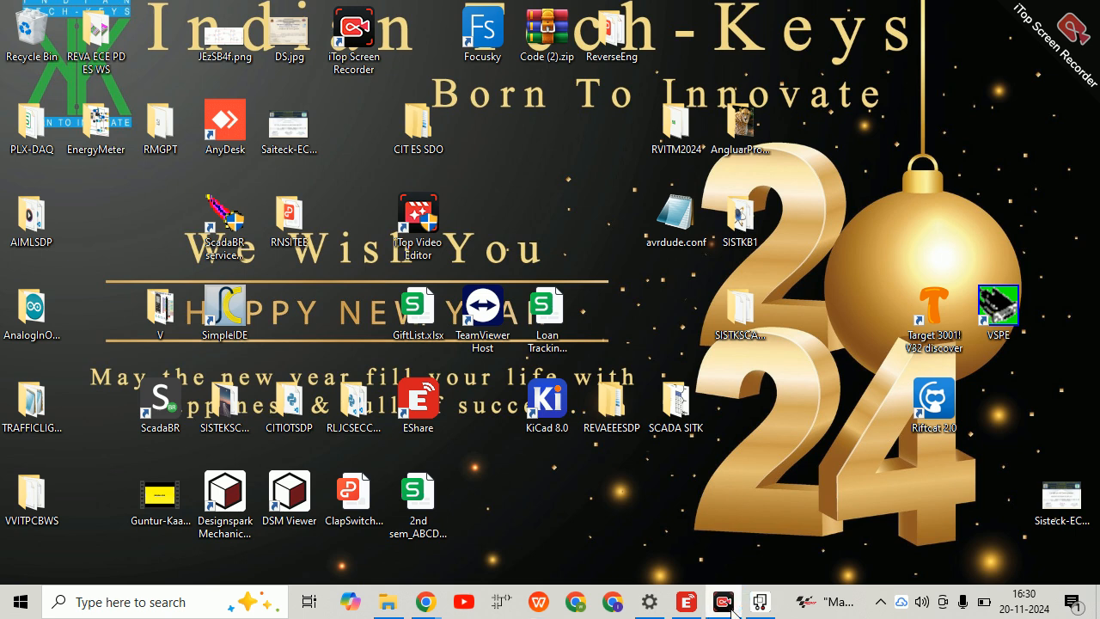
{"action": "left_click", "coordinate": [731, 609]}
{"action": "left_click", "coordinate": [732, 609]}
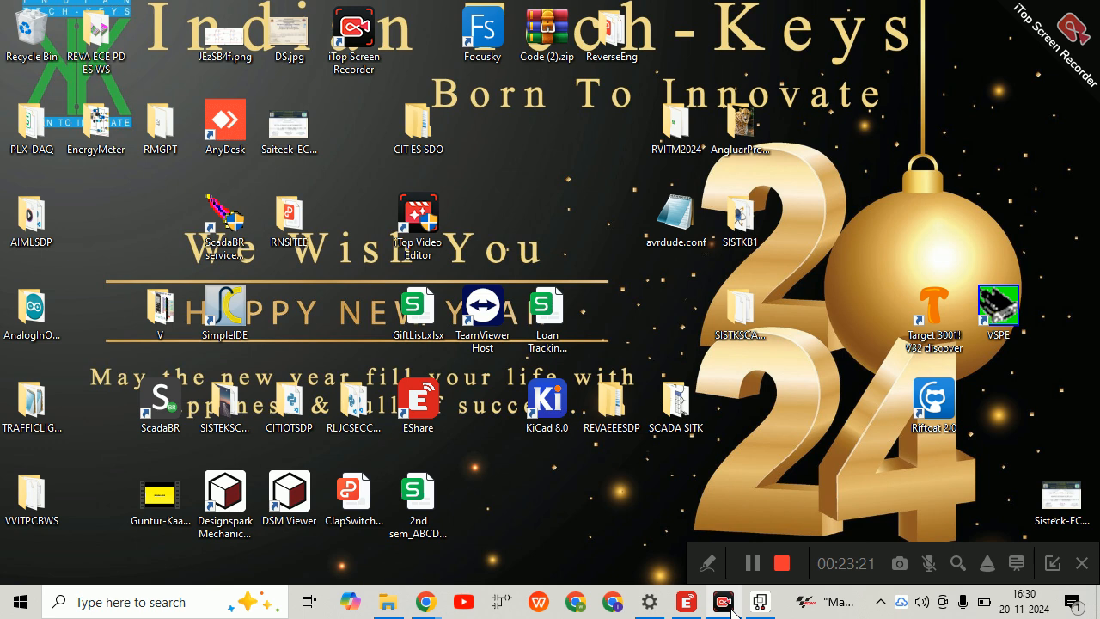
{"action": "left_click", "coordinate": [782, 564]}
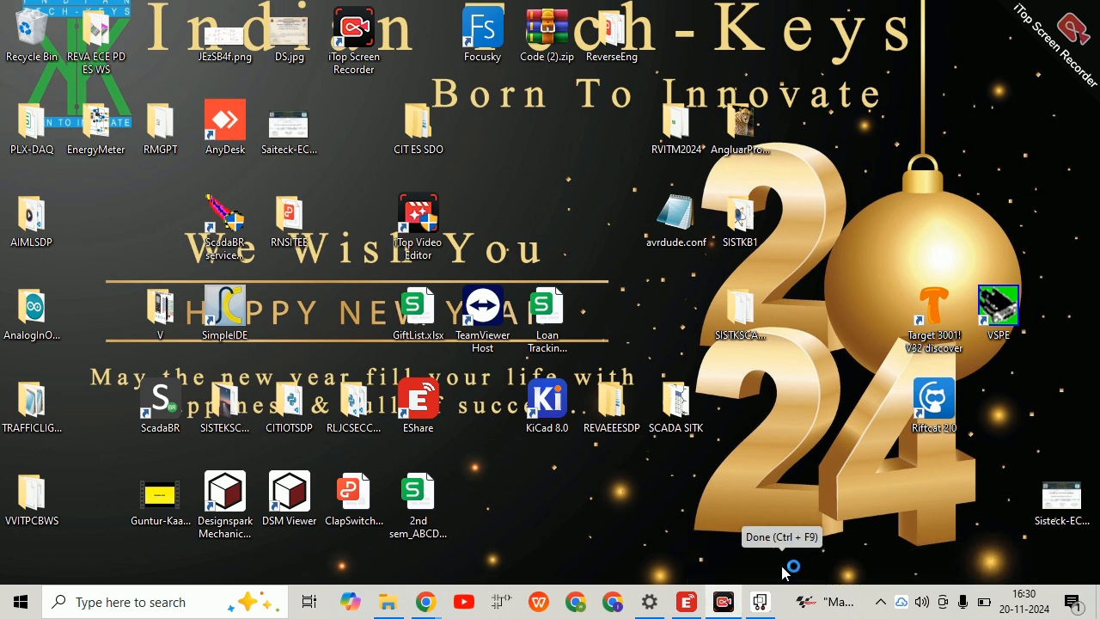